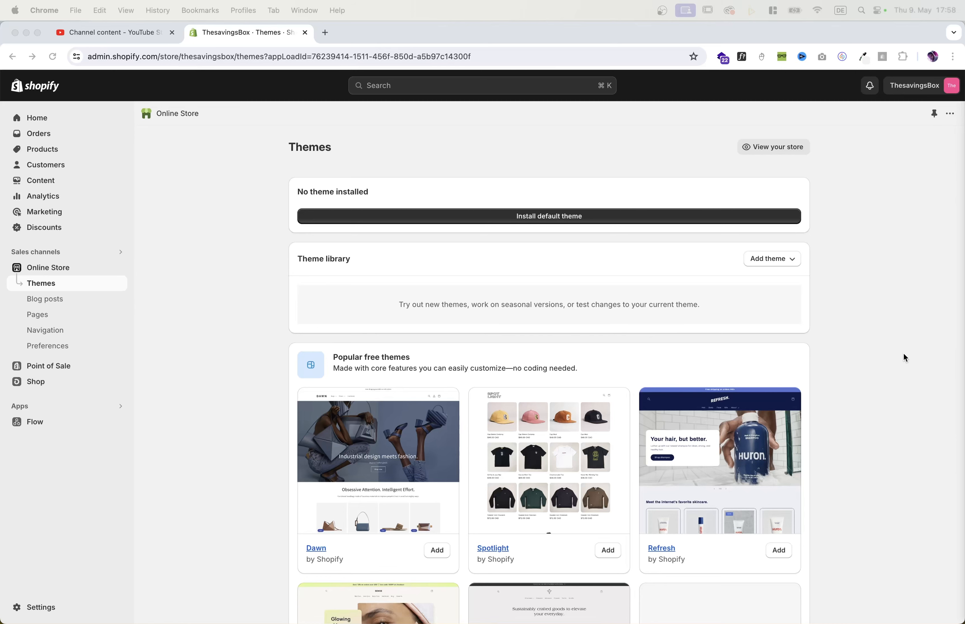
# Add the free Dawn theme to the theme library and open it for customization.
pyautogui.scroll(-3, 547, 369)
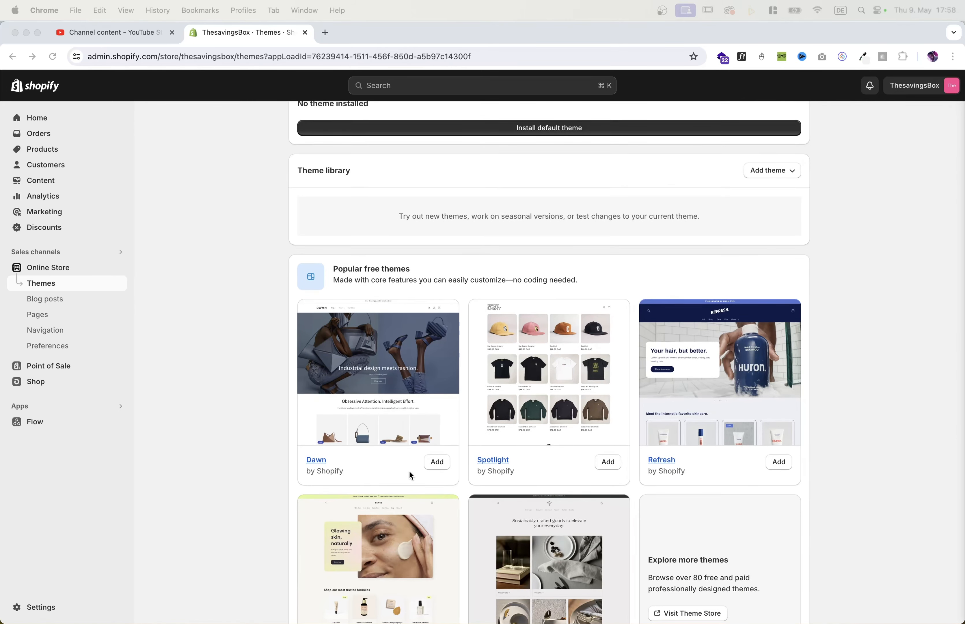
pyautogui.scroll(1, 420, 471)
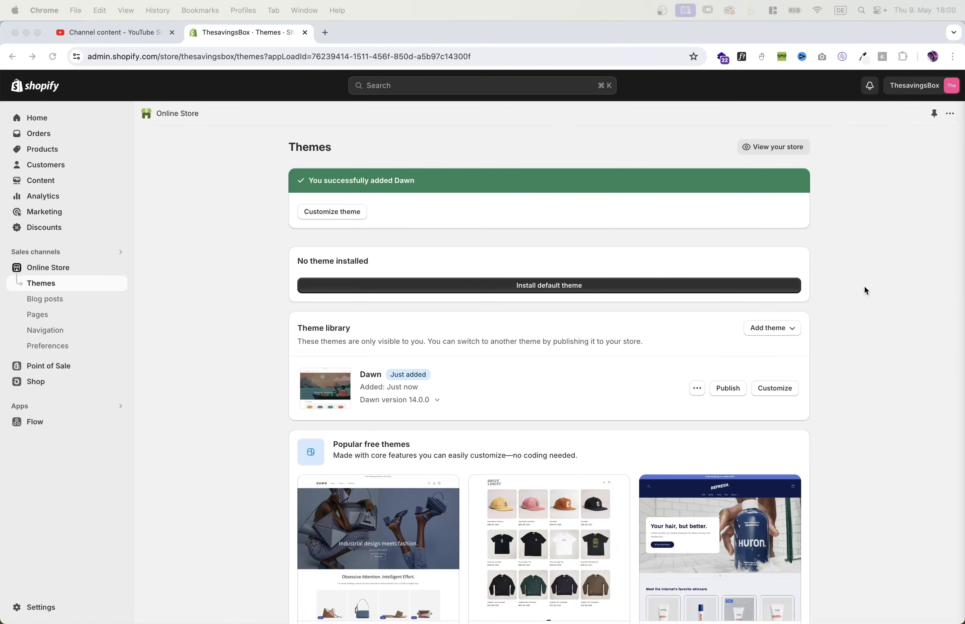
pyautogui.click(791, 195)
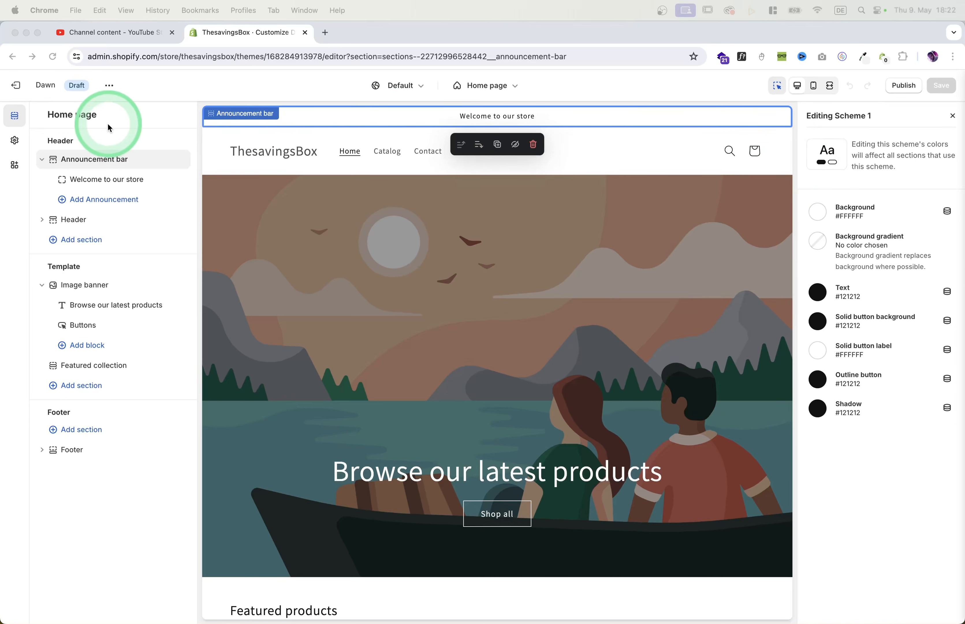
# Add a new color scheme in the theme settings and set its background color to #00796B.
pyautogui.click(15, 143)
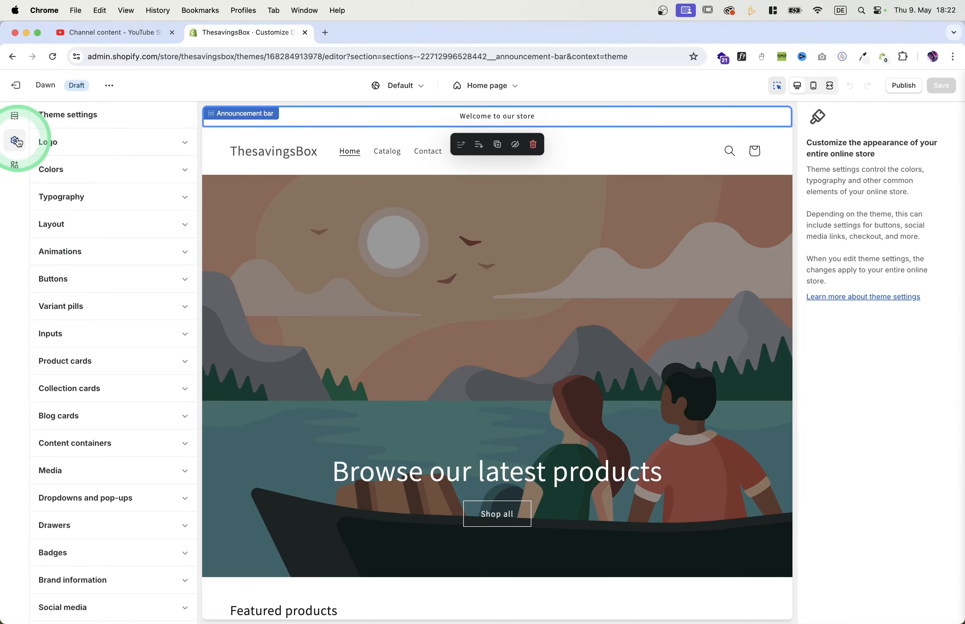
pyautogui.click(67, 171)
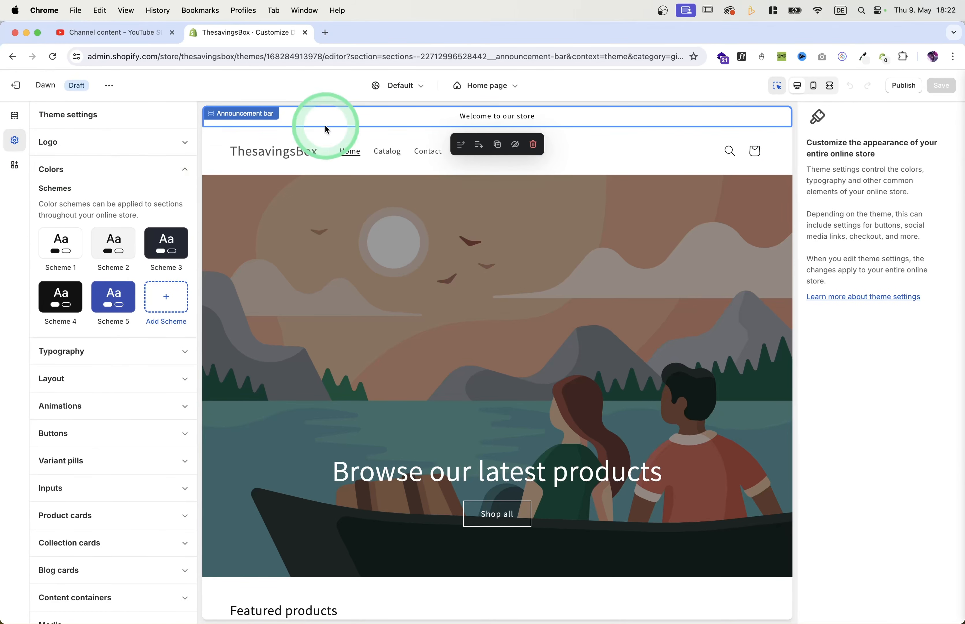
pyautogui.click(167, 298)
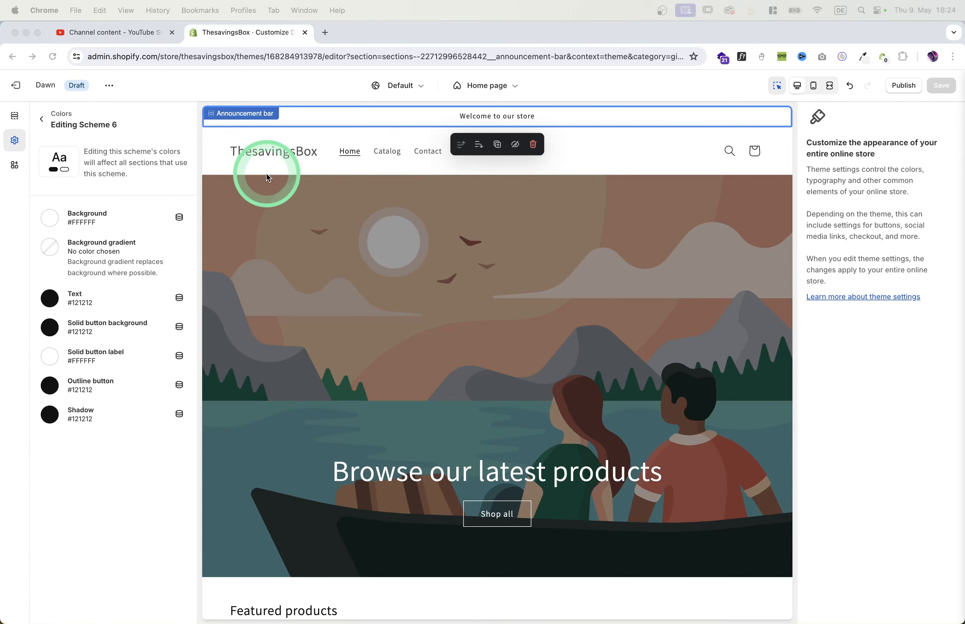
pyautogui.click(50, 218)
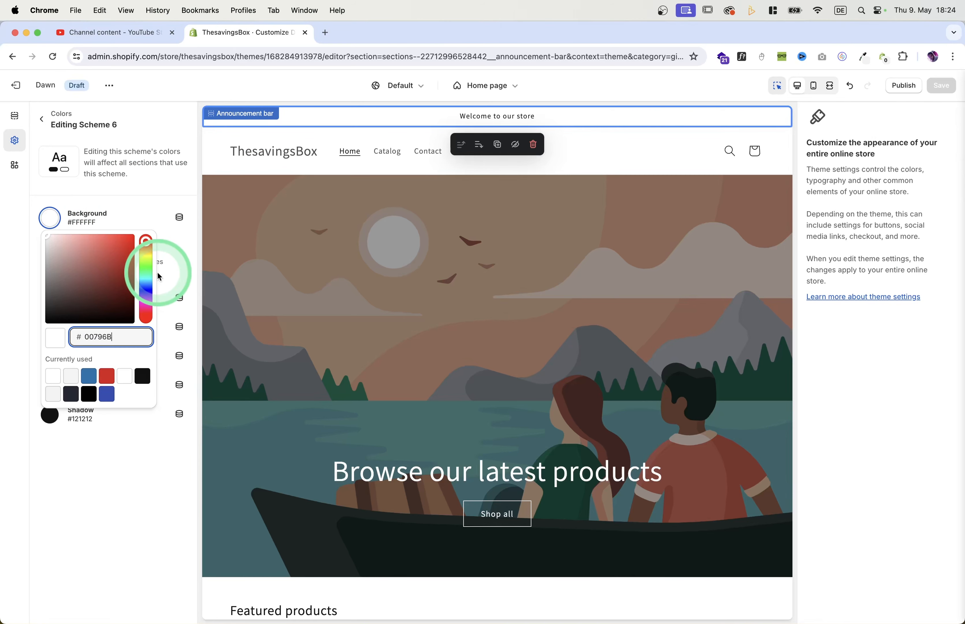
pyautogui.click(127, 467)
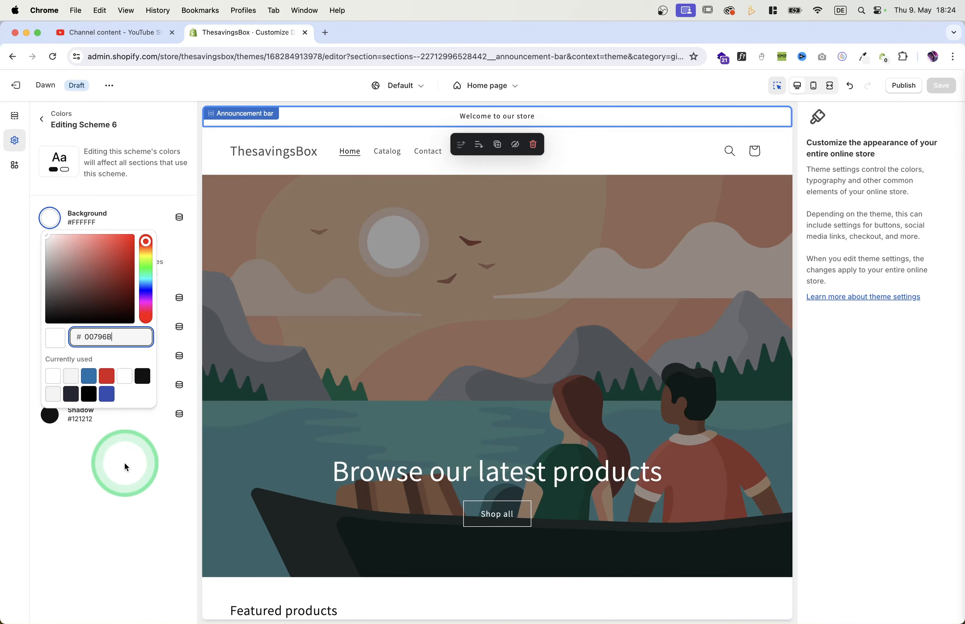
# Set the new scheme's text color to #FFFFFF and save the theme.
pyautogui.click(50, 299)
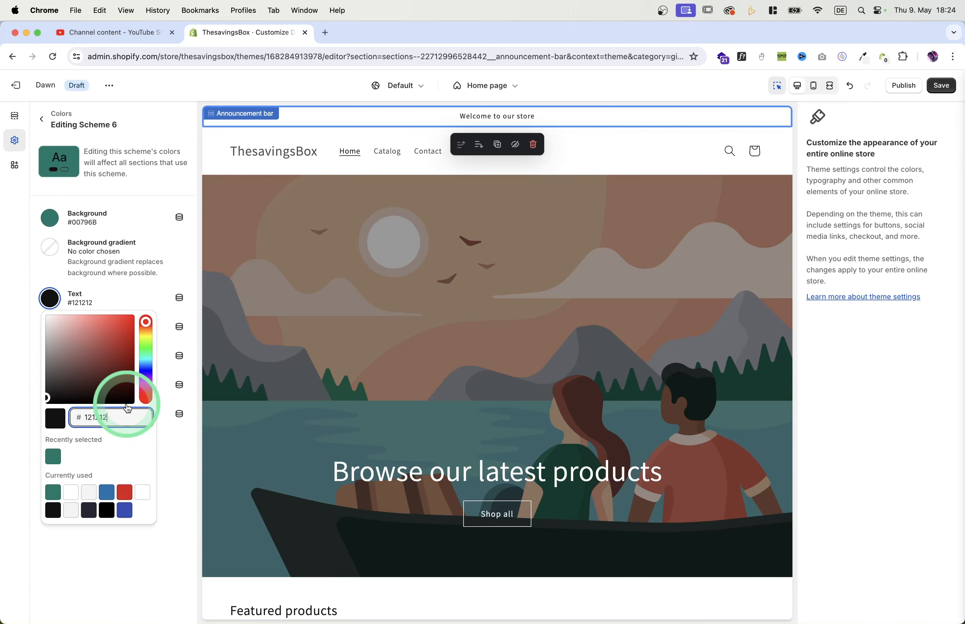
pyautogui.press('super+a')
pyautogui.write('fffff')
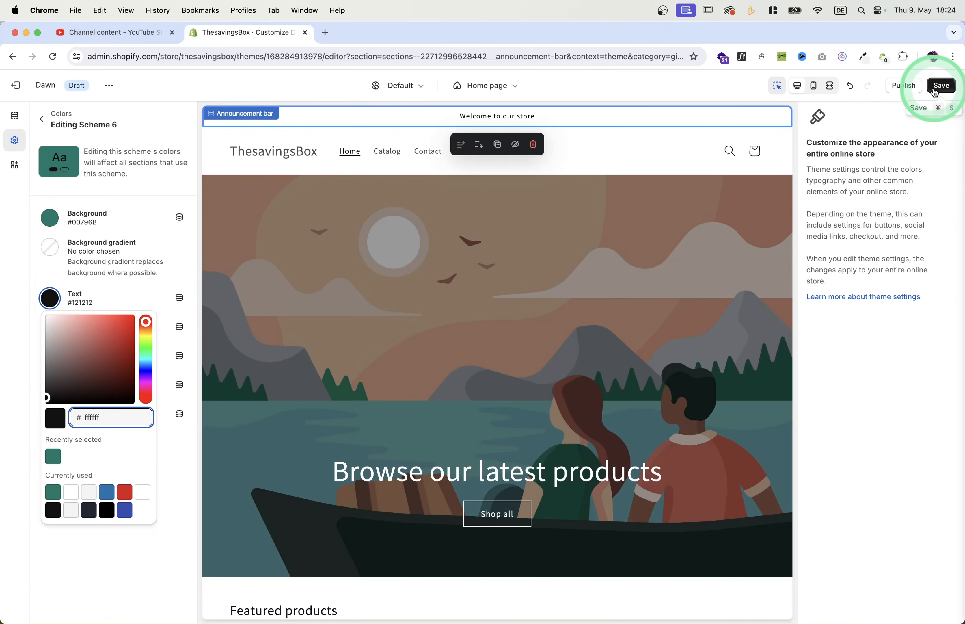
pyautogui.write('f')
pyautogui.click(940, 86)
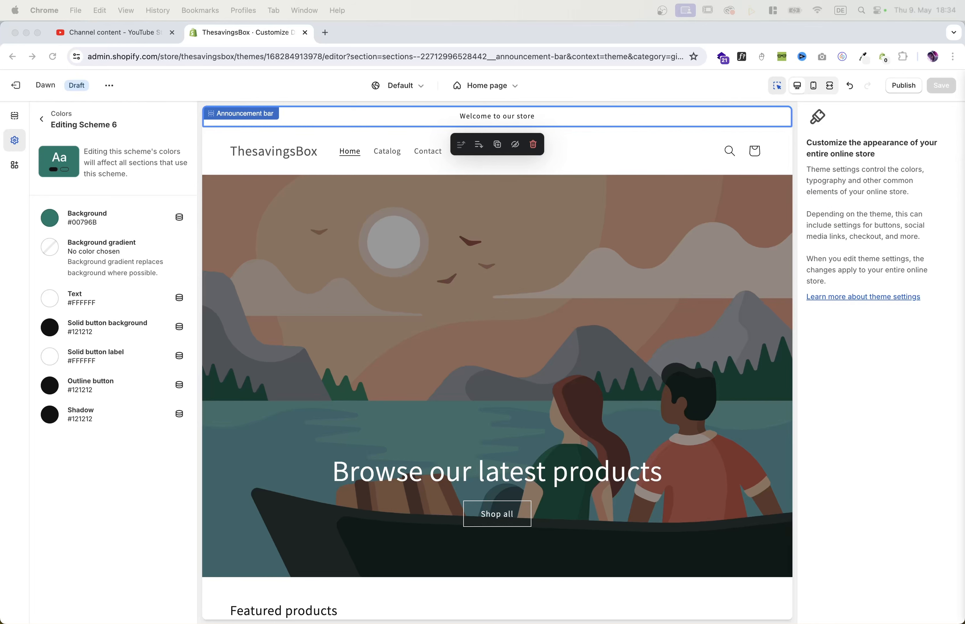
# Apply color scheme Scheme 6 to the announcement bar section and save the change.
pyautogui.click(19, 114)
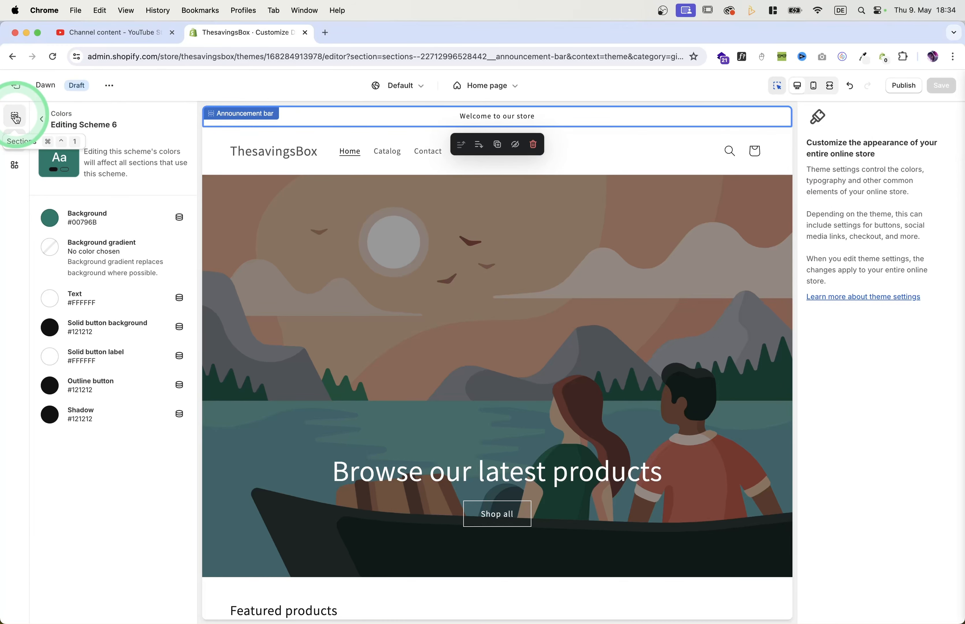
pyautogui.click(352, 119)
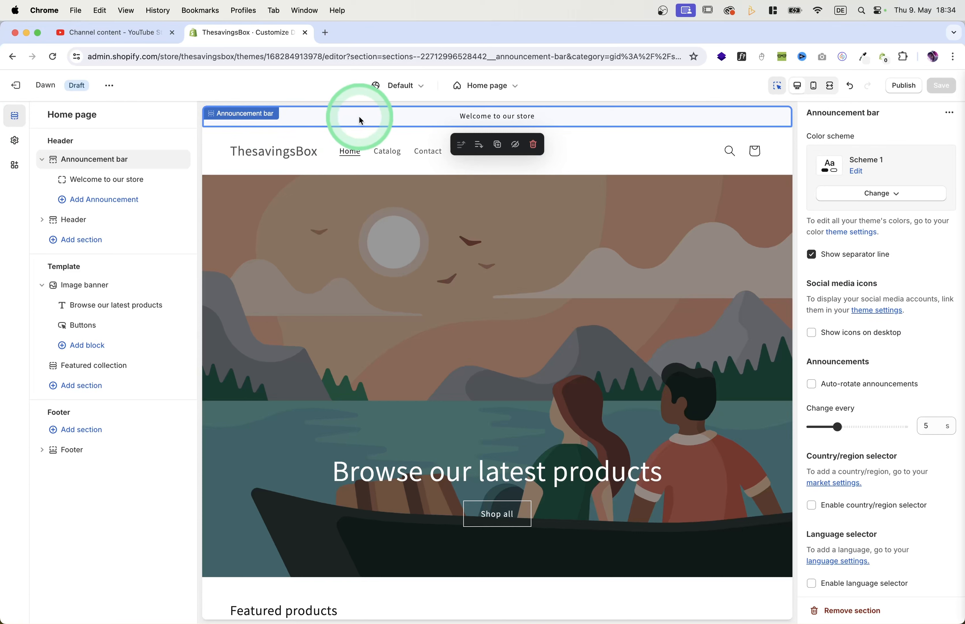
pyautogui.click(499, 121)
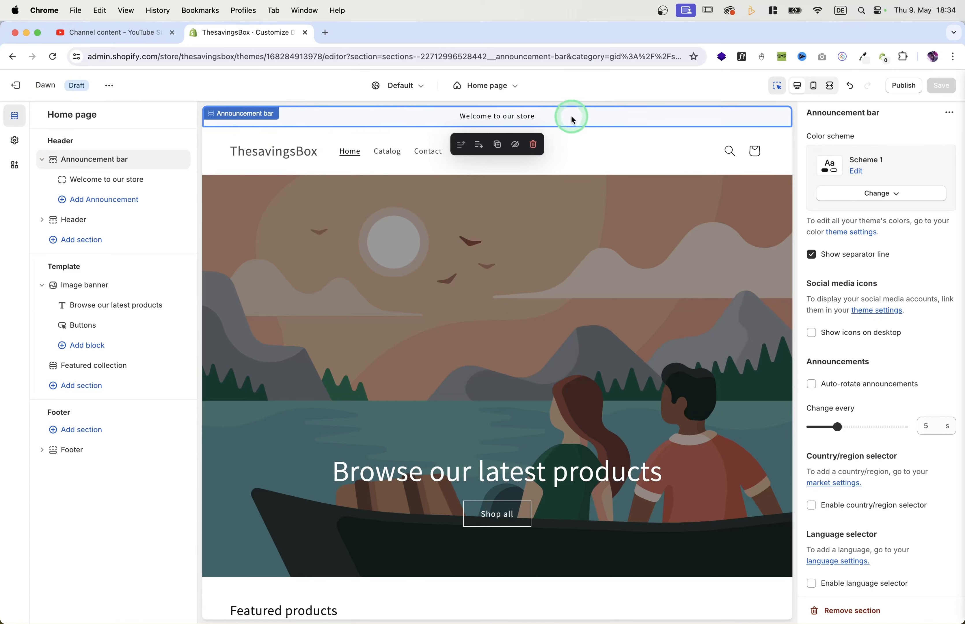
pyautogui.click(833, 159)
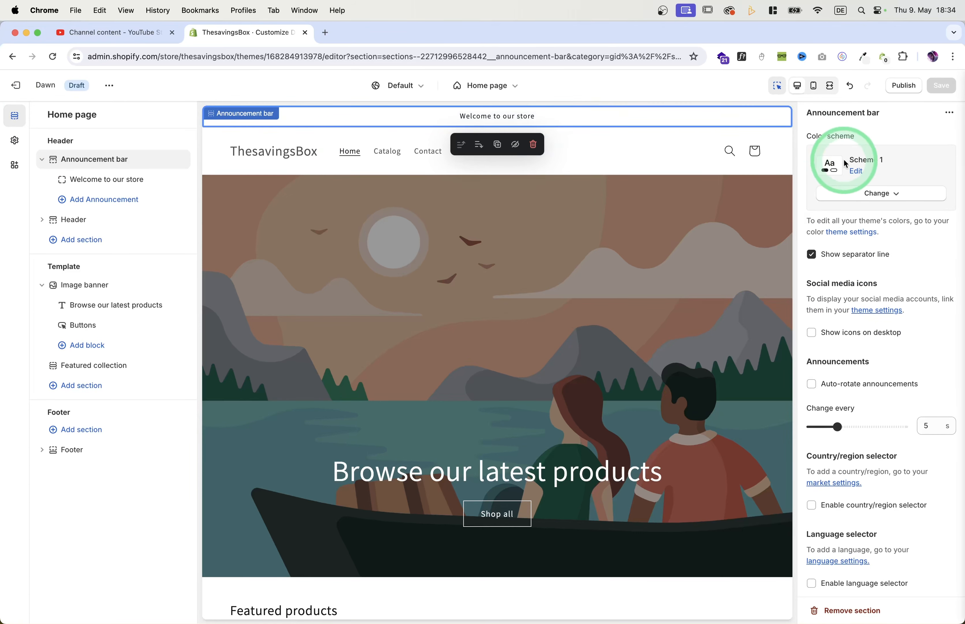
pyautogui.click(872, 194)
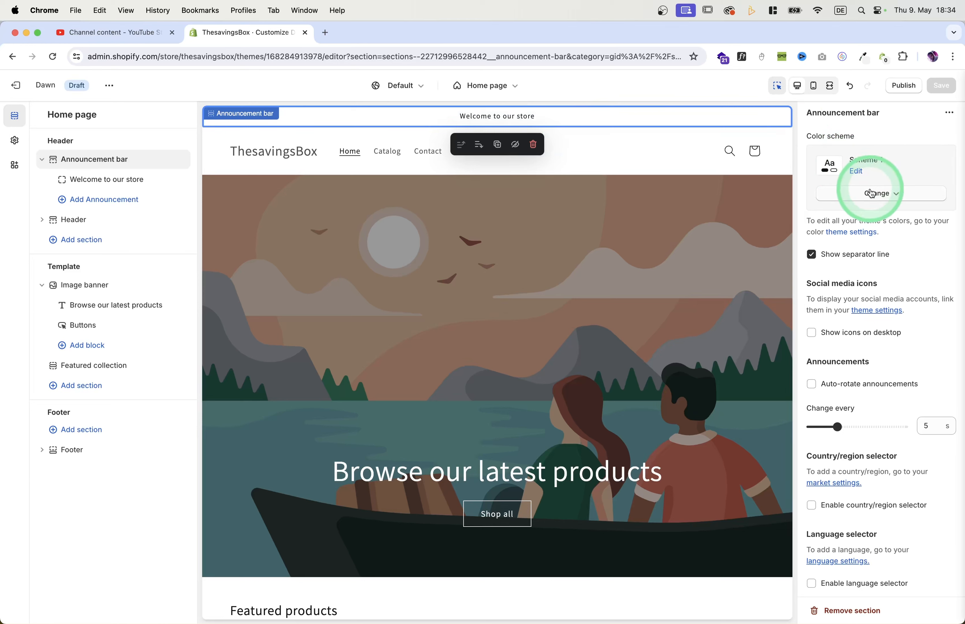
pyautogui.click(872, 194)
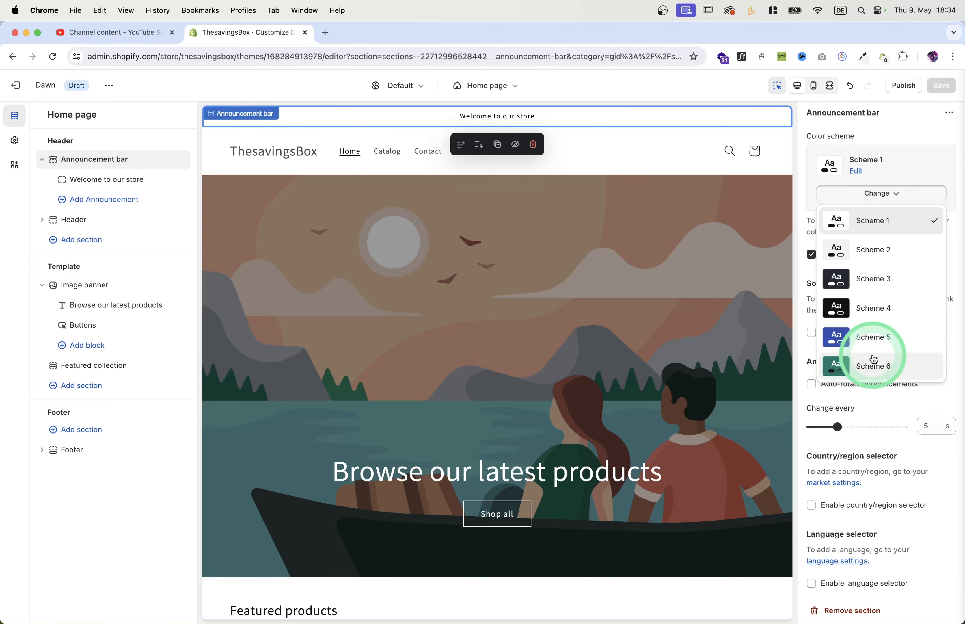
pyautogui.click(875, 366)
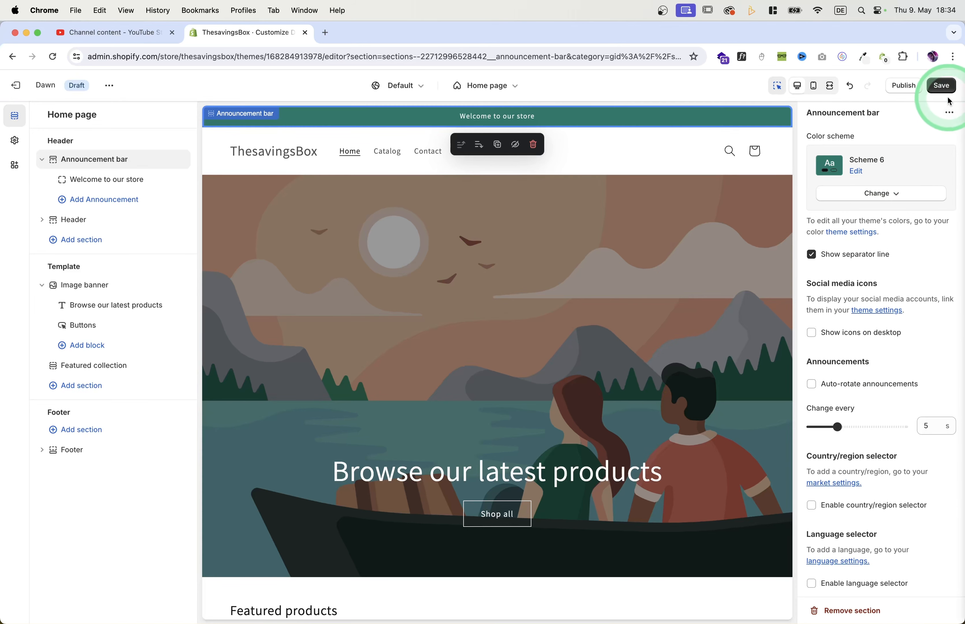
pyautogui.click(945, 87)
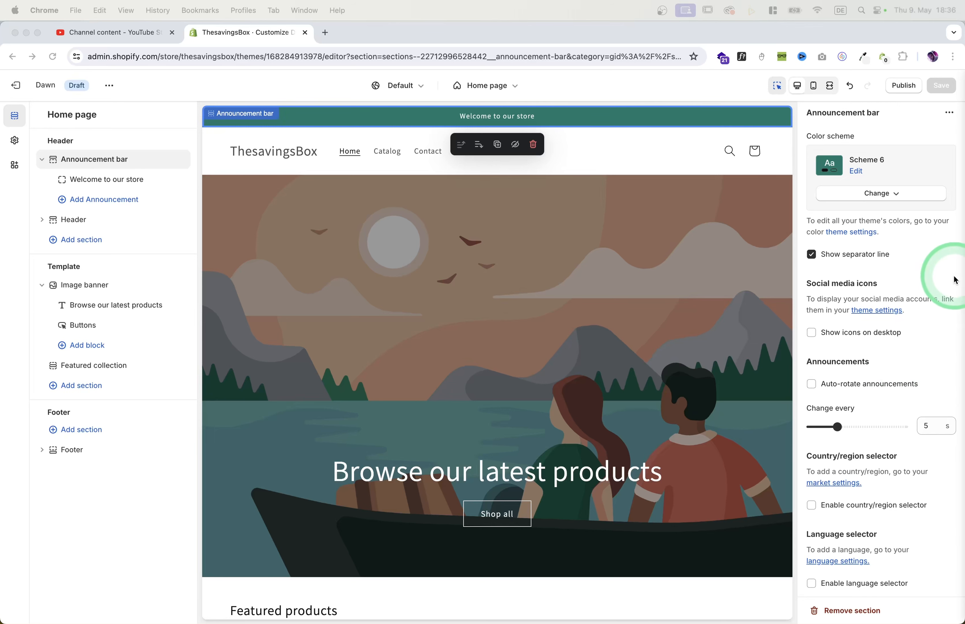
# Set the headings font in the theme's typography settings to Nunito Sans Extra Bold.
pyautogui.click(14, 145)
pyautogui.click(42, 118)
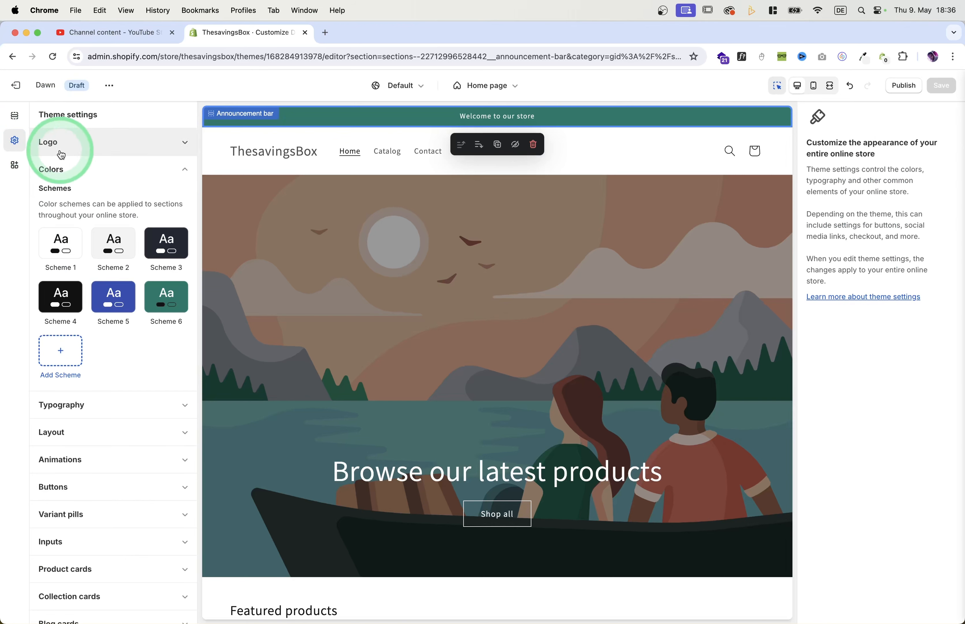
pyautogui.click(80, 170)
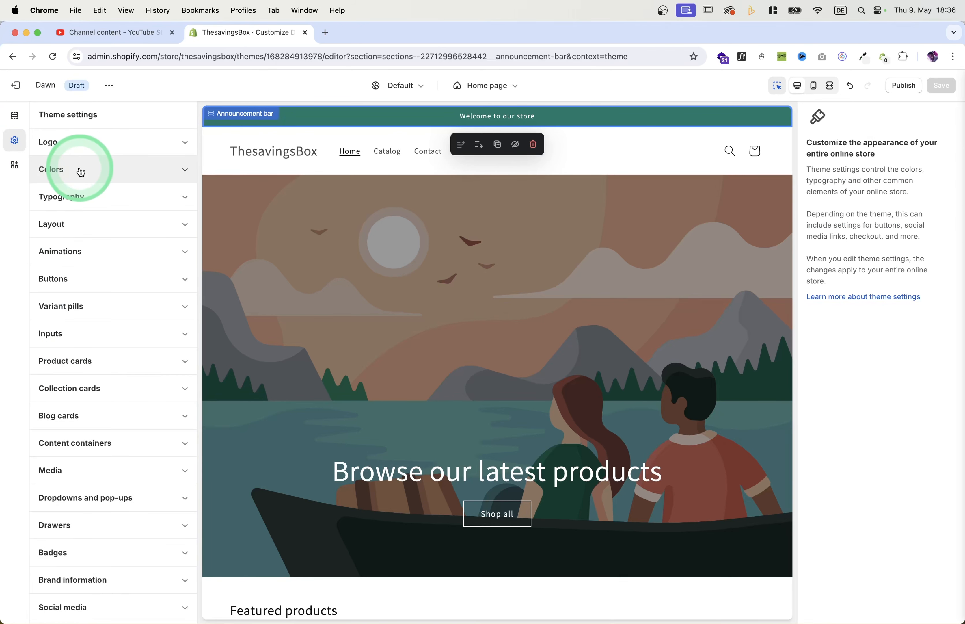
pyautogui.click(119, 196)
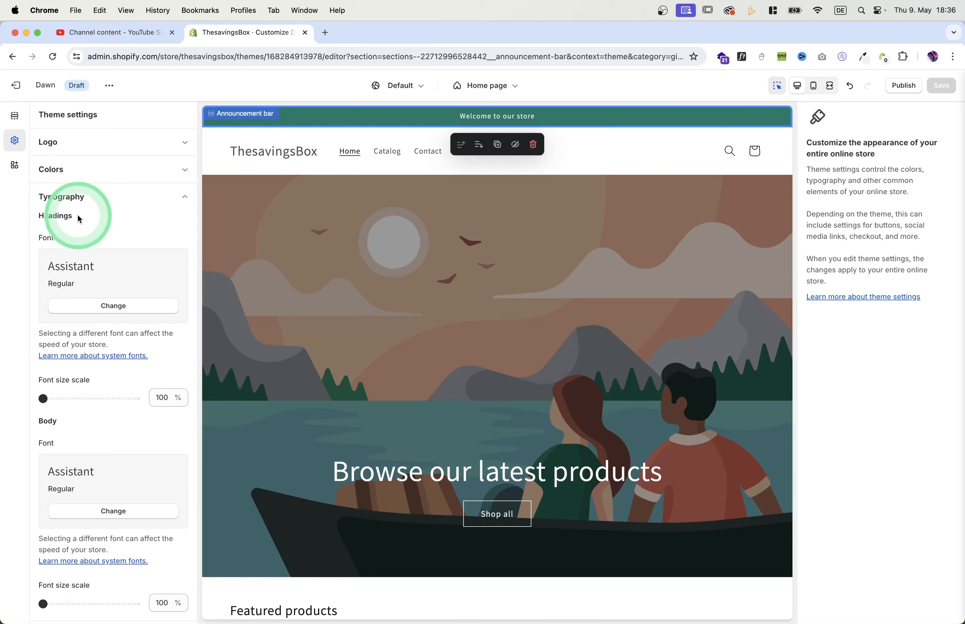
pyautogui.click(101, 306)
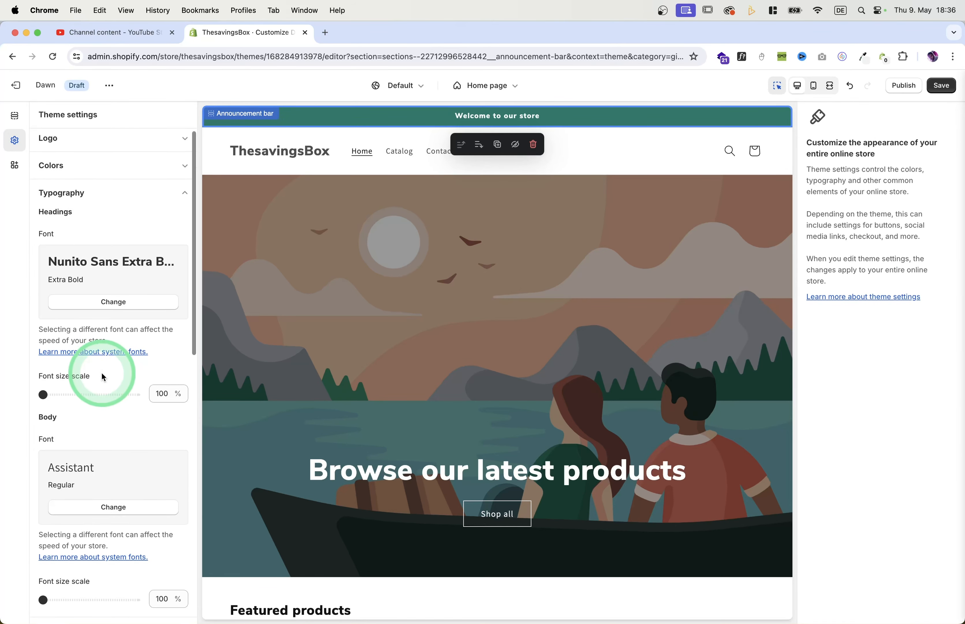
# Set the body font to Nunito Sans Regular and save the typography changes.
pyautogui.scroll(-2, 102, 372)
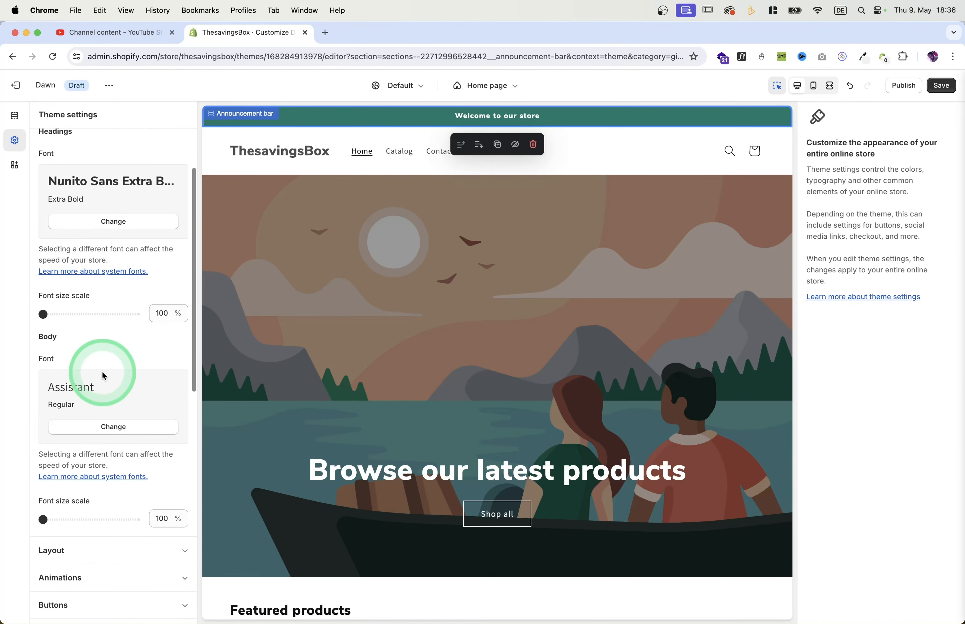
pyautogui.click(98, 433)
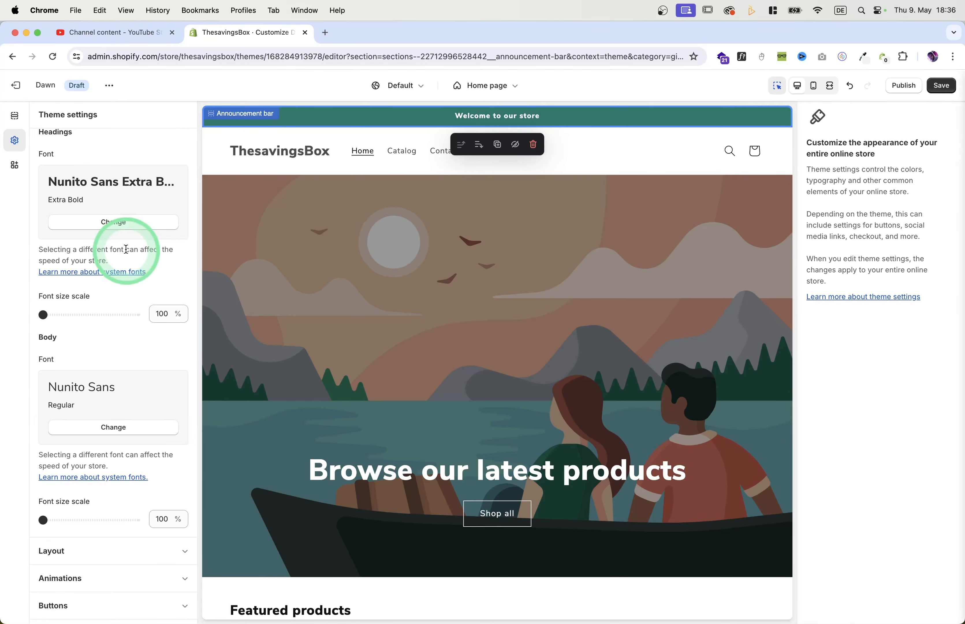
pyautogui.click(941, 86)
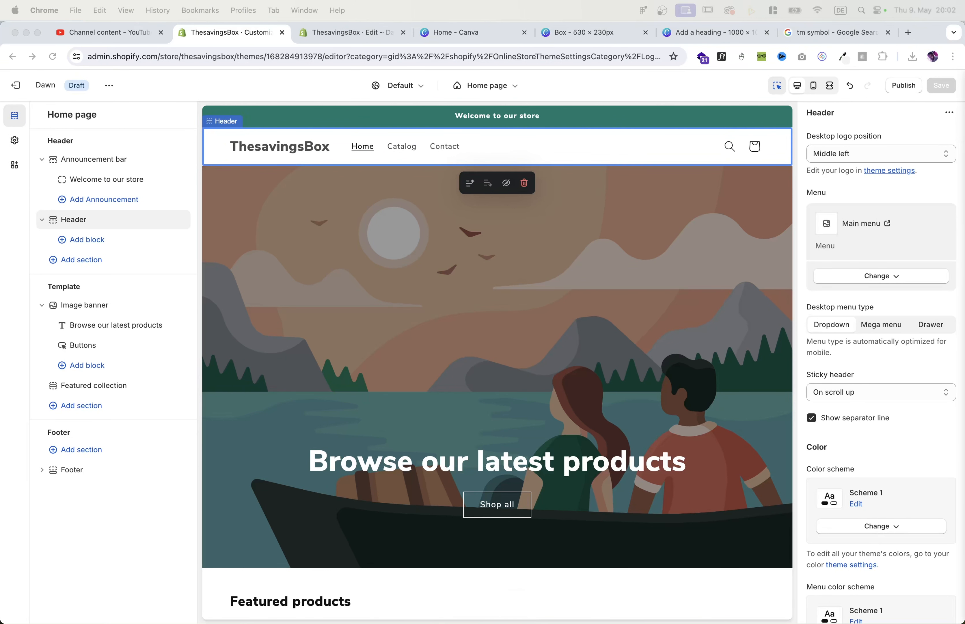
# Upload the Box Savings logo image as the store logo in the theme settings and save.
pyautogui.click(15, 140)
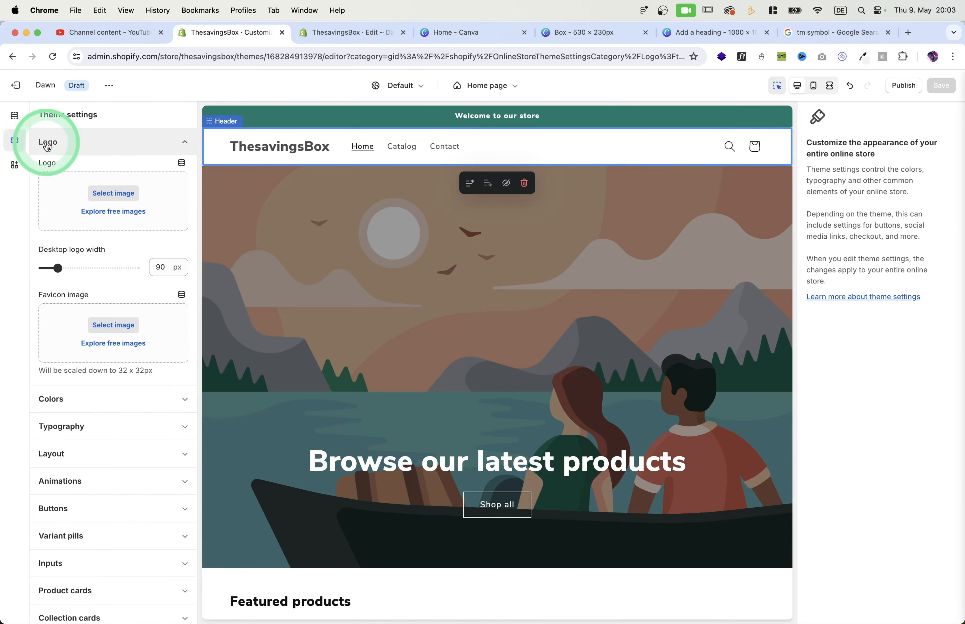
pyautogui.click(80, 144)
pyautogui.click(85, 145)
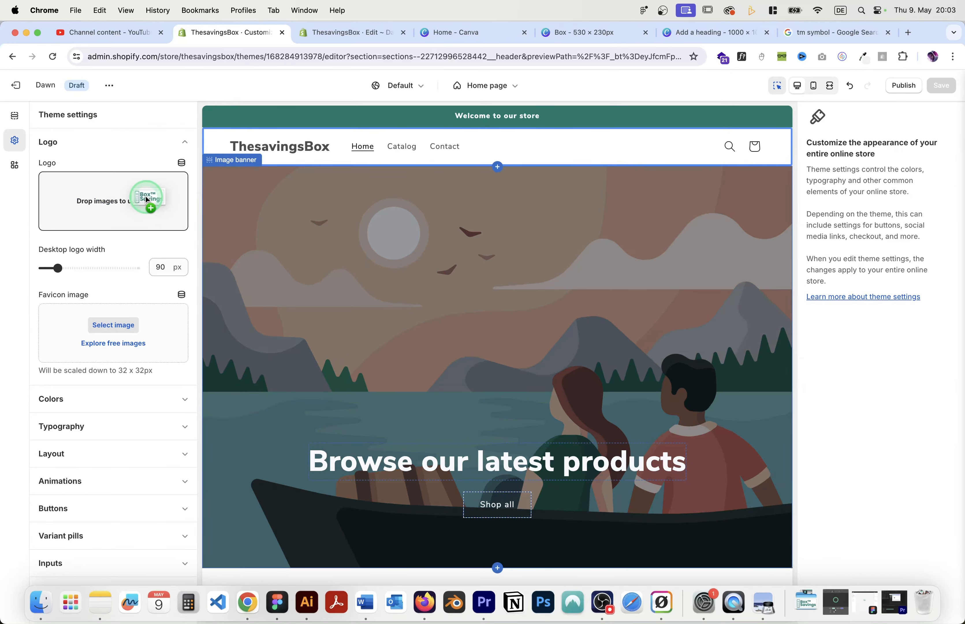
pyautogui.moveTo(145, 198); pyautogui.dragTo(147, 200)
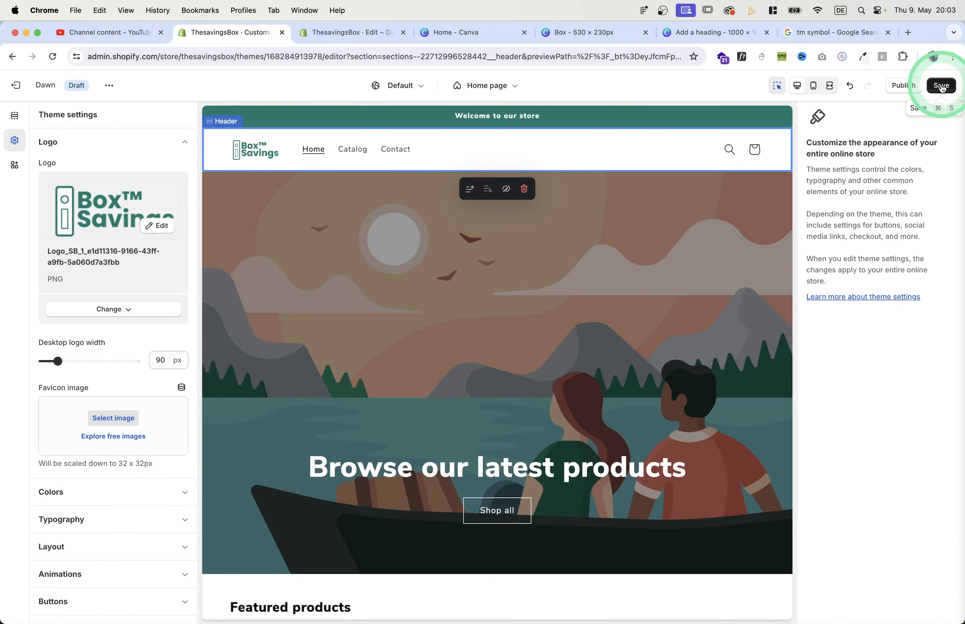
pyautogui.click(942, 85)
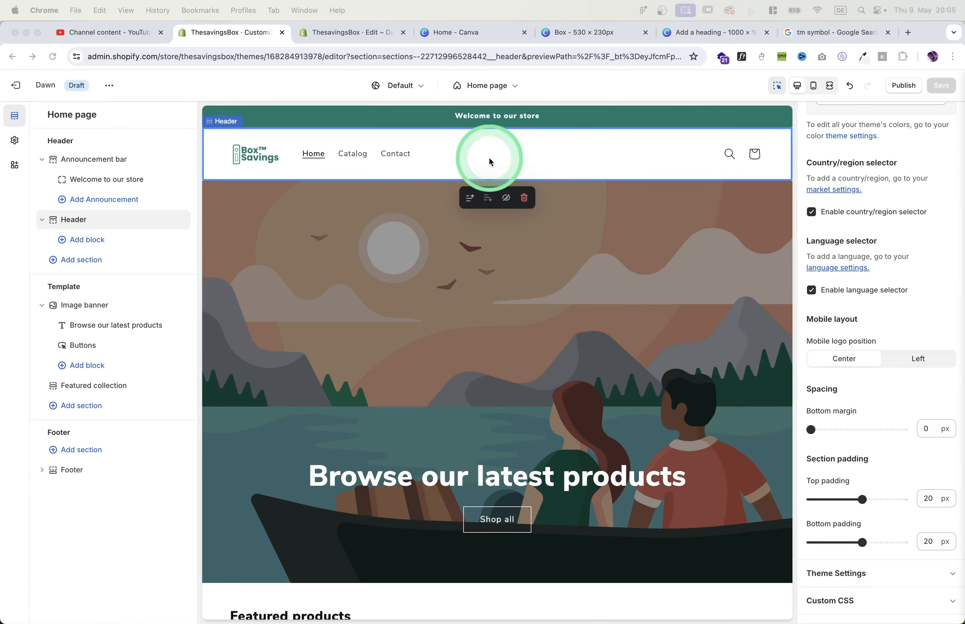
# Set the header section's top and bottom padding to 12 px each and save.
pyautogui.click(510, 158)
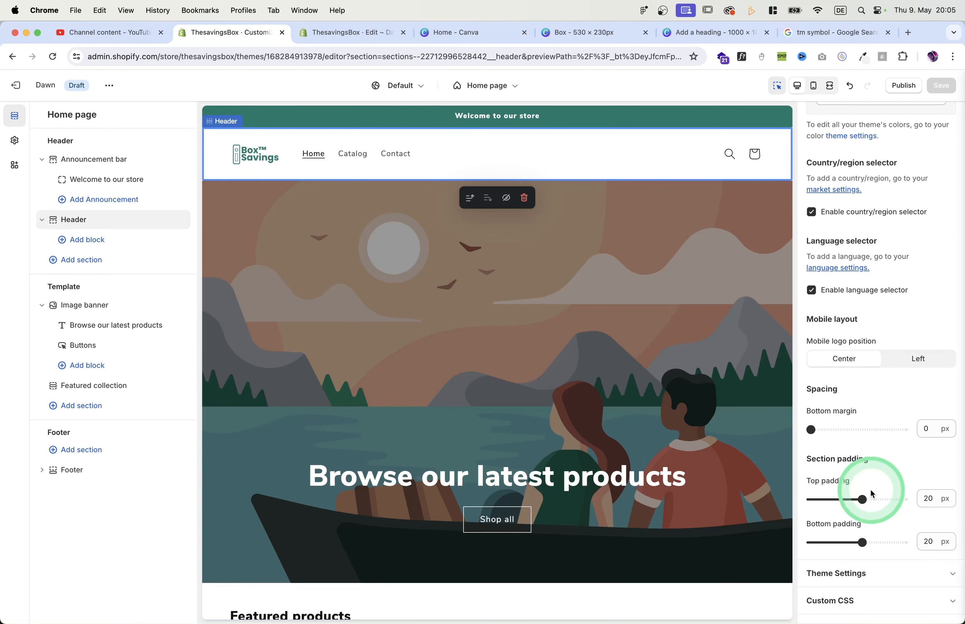
pyautogui.moveTo(860, 500); pyautogui.dragTo(851, 501)
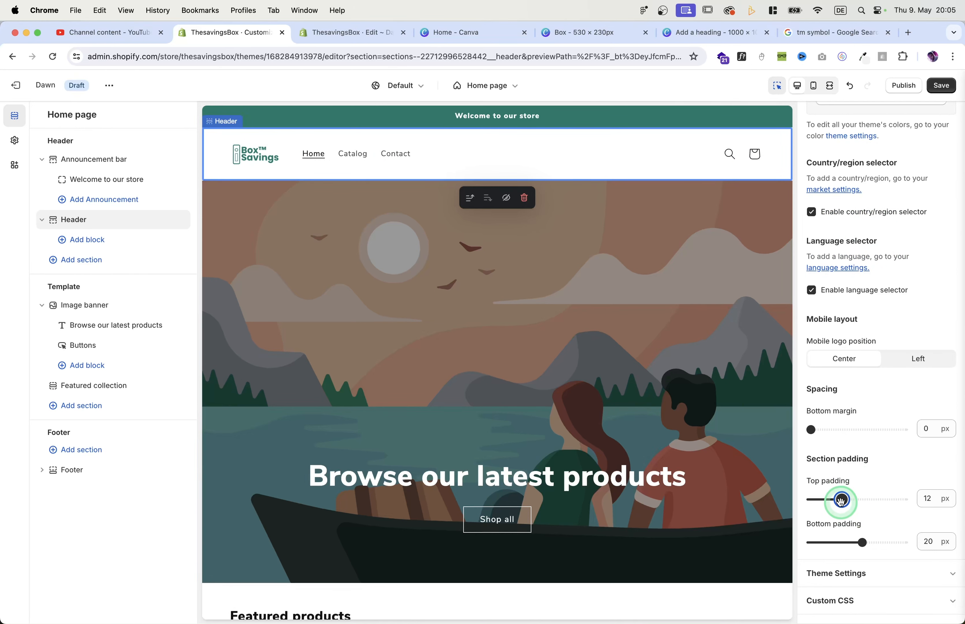
pyautogui.moveTo(862, 543); pyautogui.dragTo(844, 542)
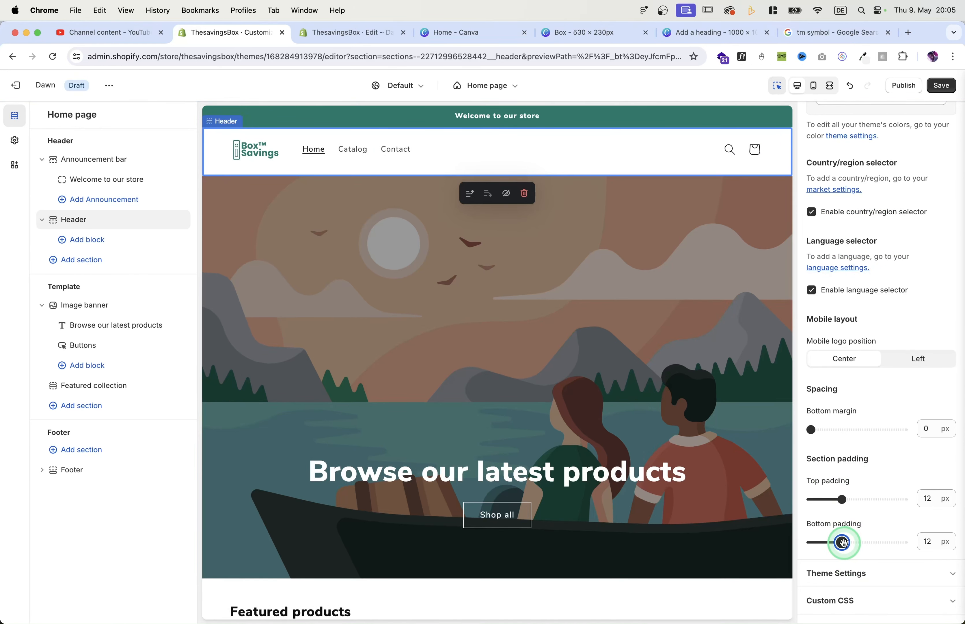
pyautogui.scroll(10, 872, 406)
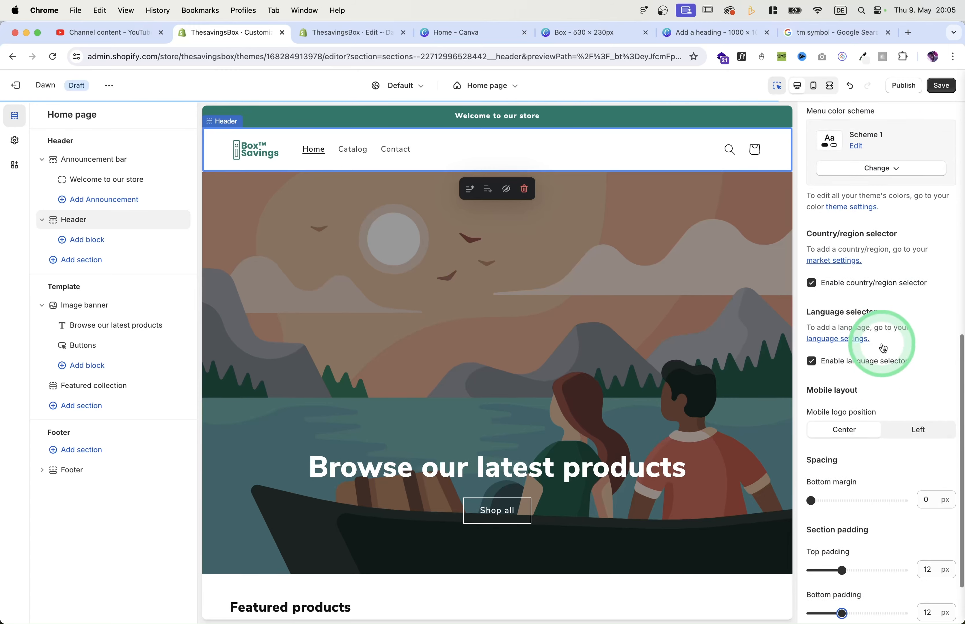
pyautogui.click(953, 85)
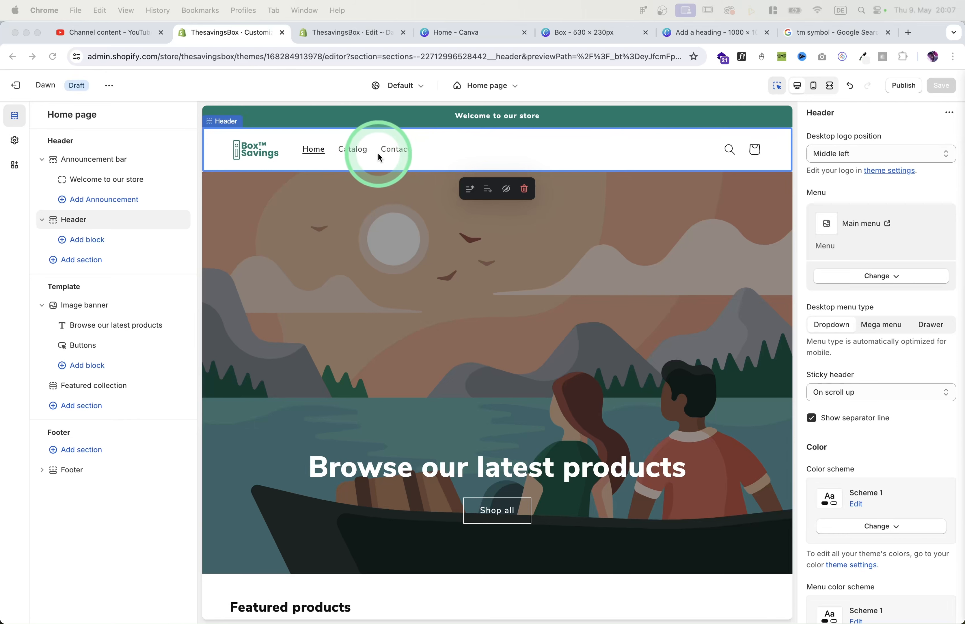
# Add a new color scheme in the theme's color settings and set its text color to #00796B.
pyautogui.click(15, 141)
pyautogui.click(61, 168)
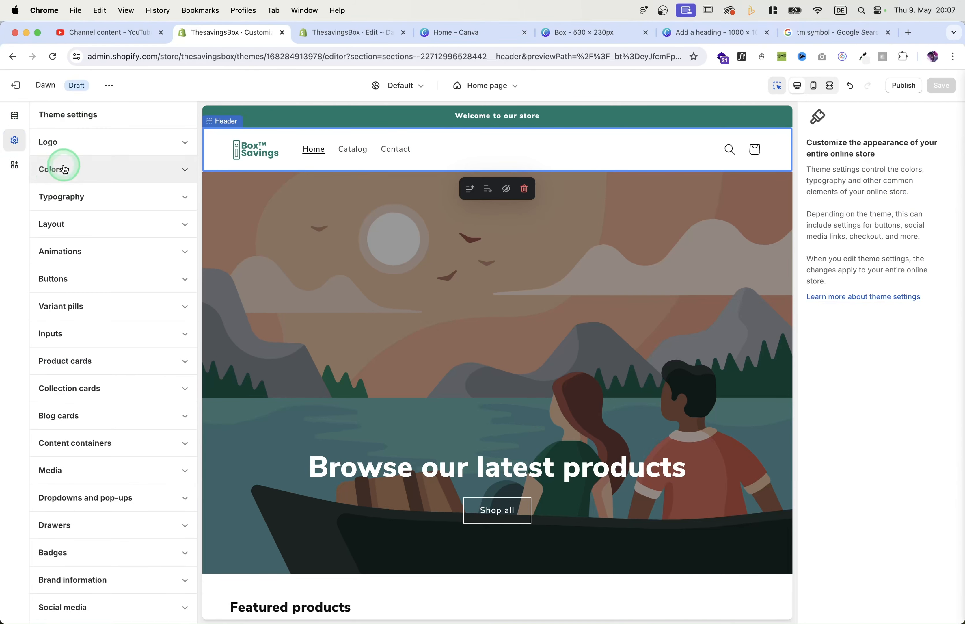
pyautogui.click(63, 169)
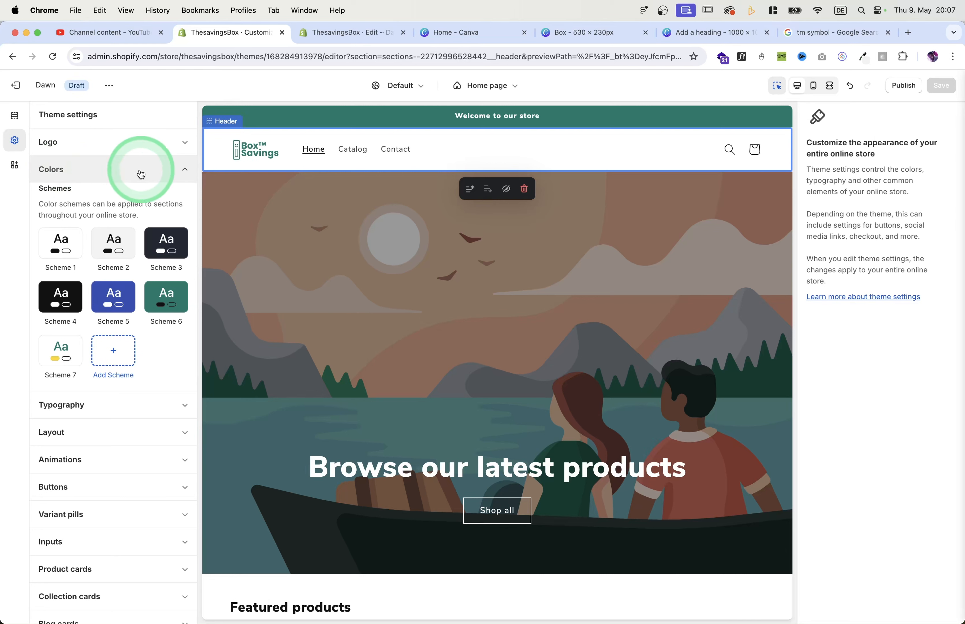
pyautogui.click(115, 351)
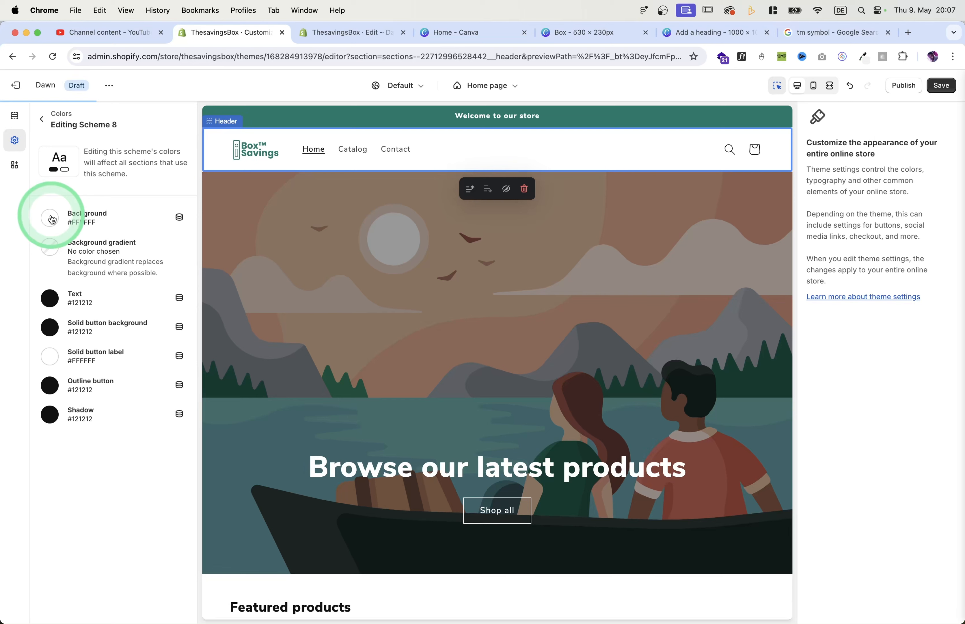
pyautogui.click(49, 298)
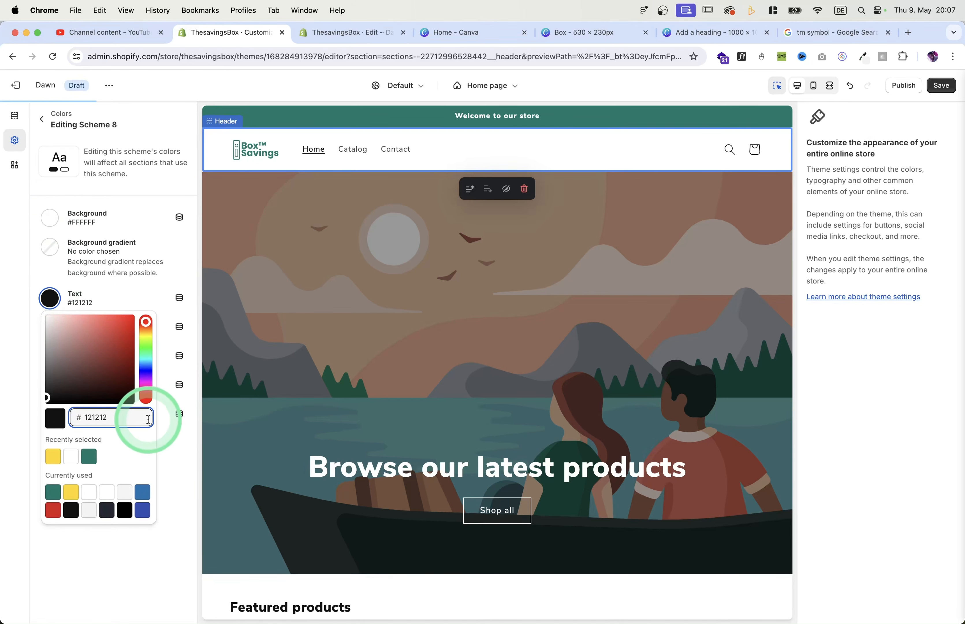
pyautogui.click(89, 456)
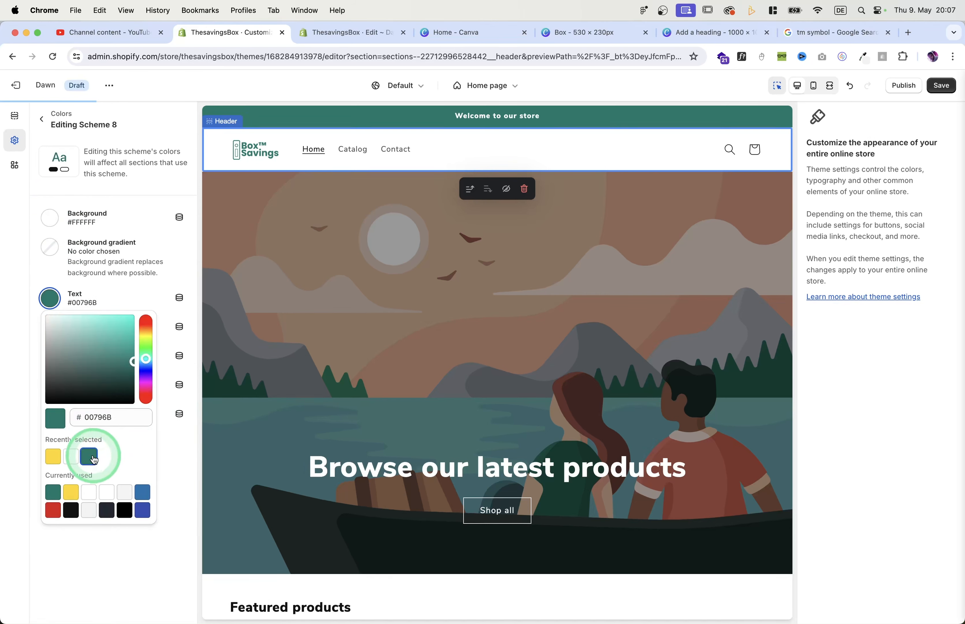
pyautogui.click(170, 454)
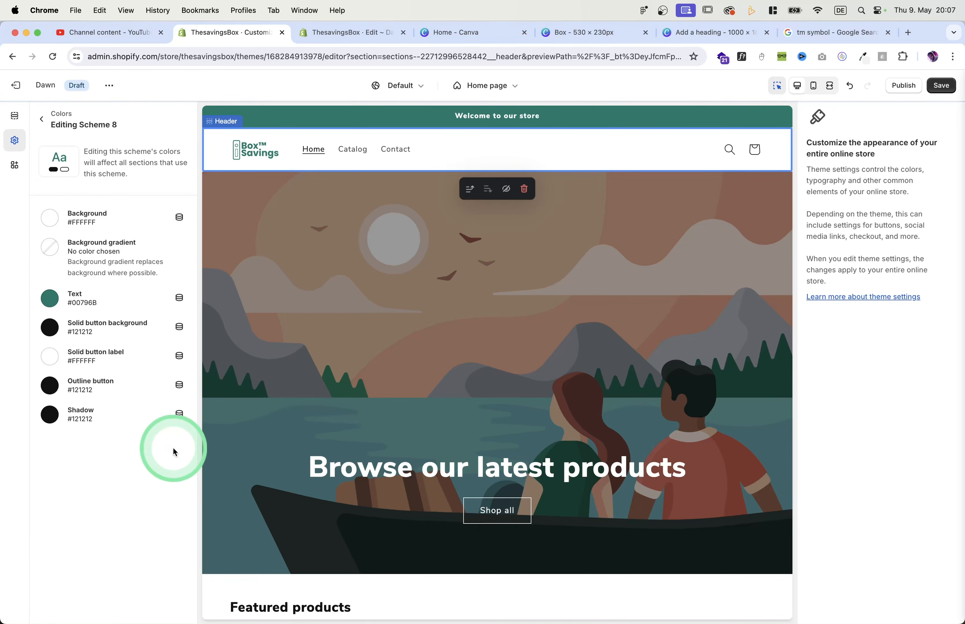
# Set the new scheme's solid button background to #FFD814 and solid button label to #00796B, and save.
pyautogui.click(50, 328)
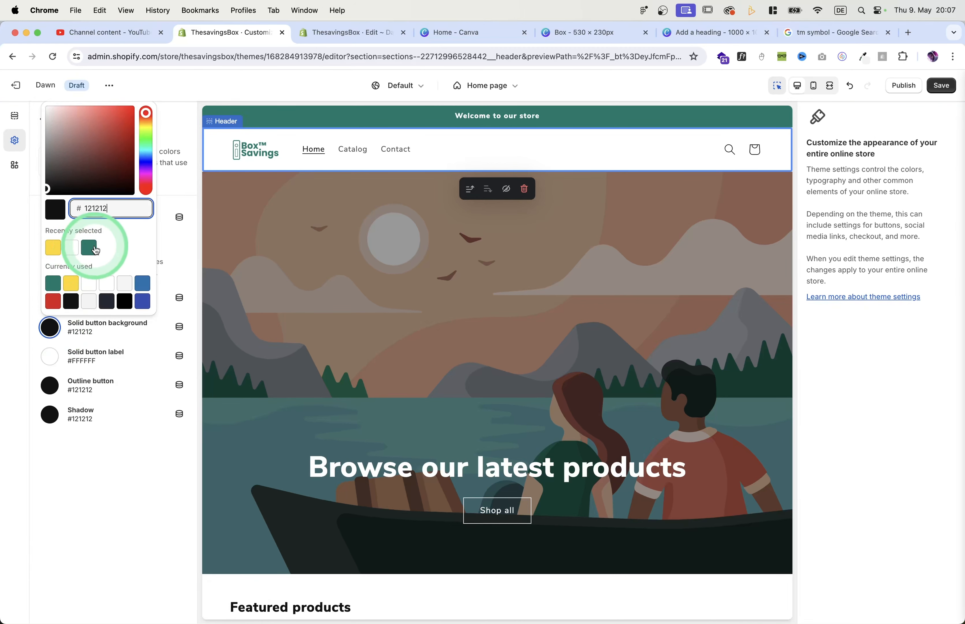
pyautogui.click(53, 247)
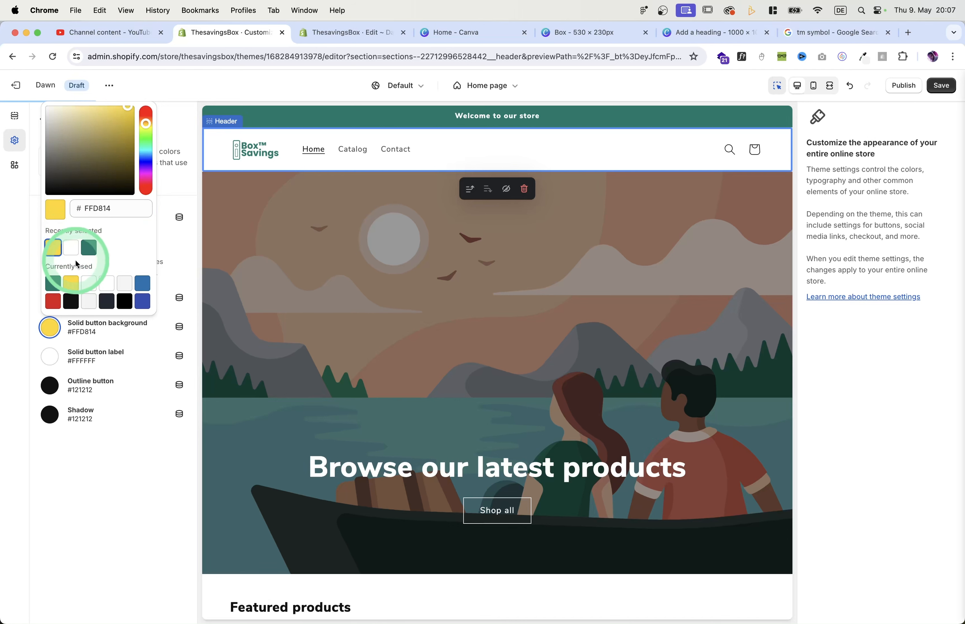
pyautogui.click(60, 357)
pyautogui.click(88, 278)
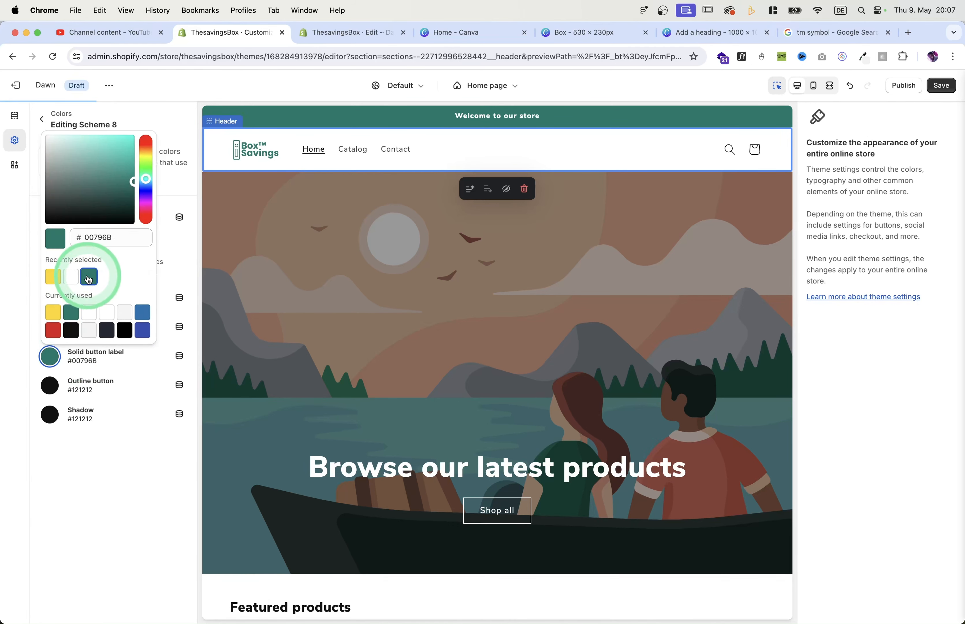
pyautogui.click(945, 86)
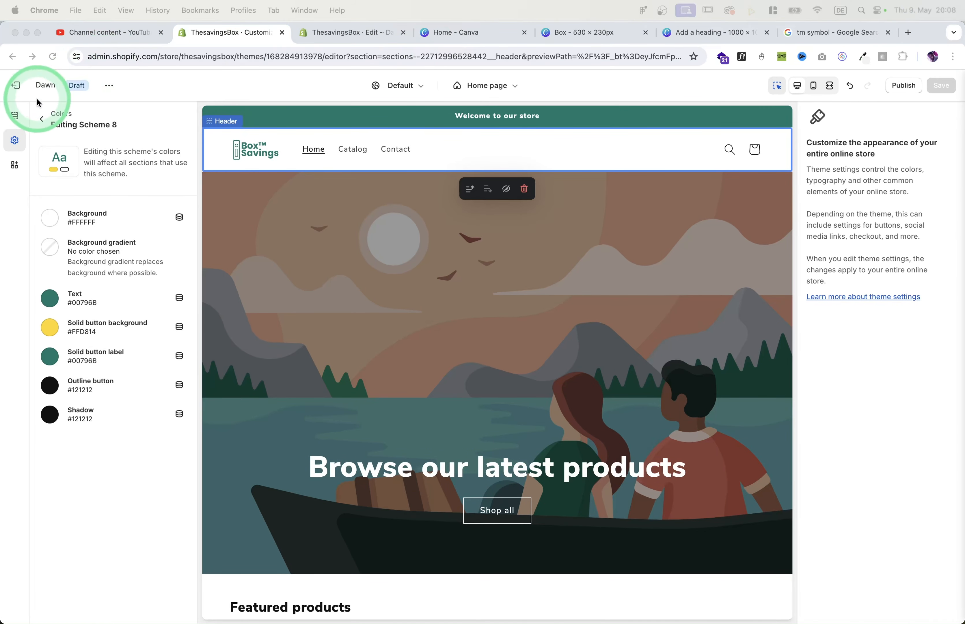
# Apply Scheme 8 as the header section's color scheme and save.
pyautogui.click(15, 115)
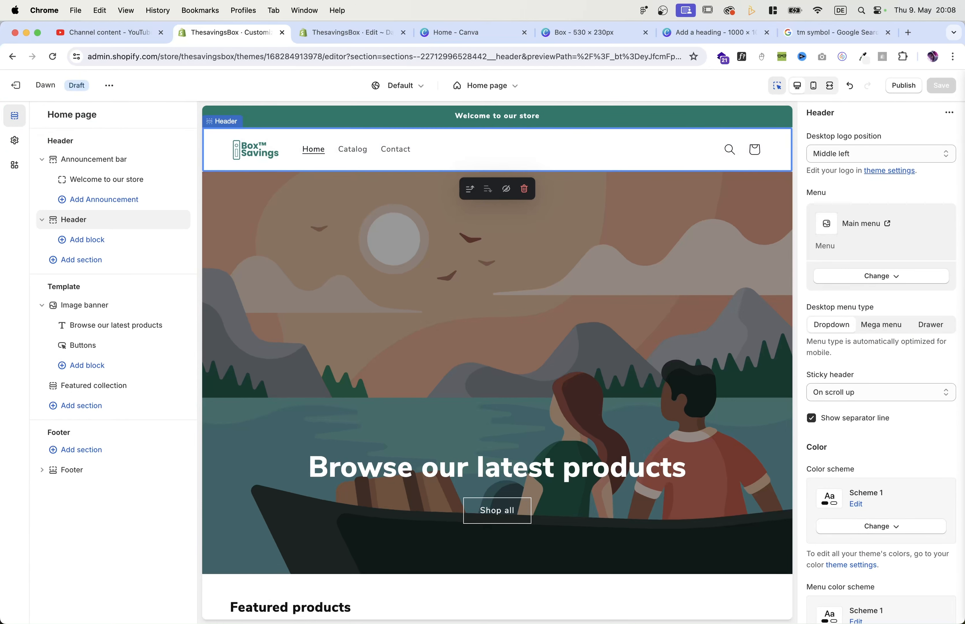
pyautogui.scroll(-3, 908, 379)
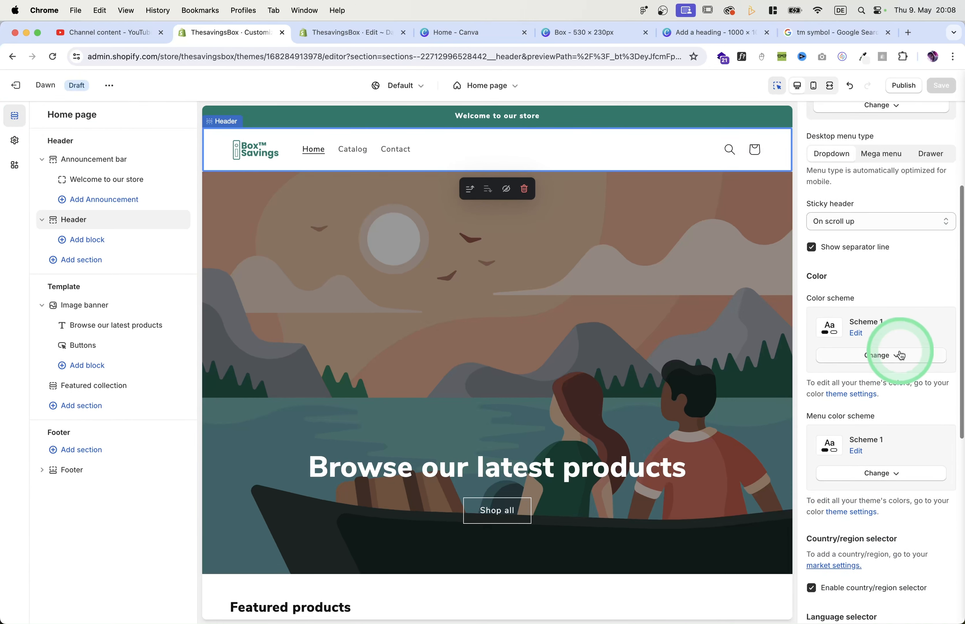
pyautogui.click(894, 355)
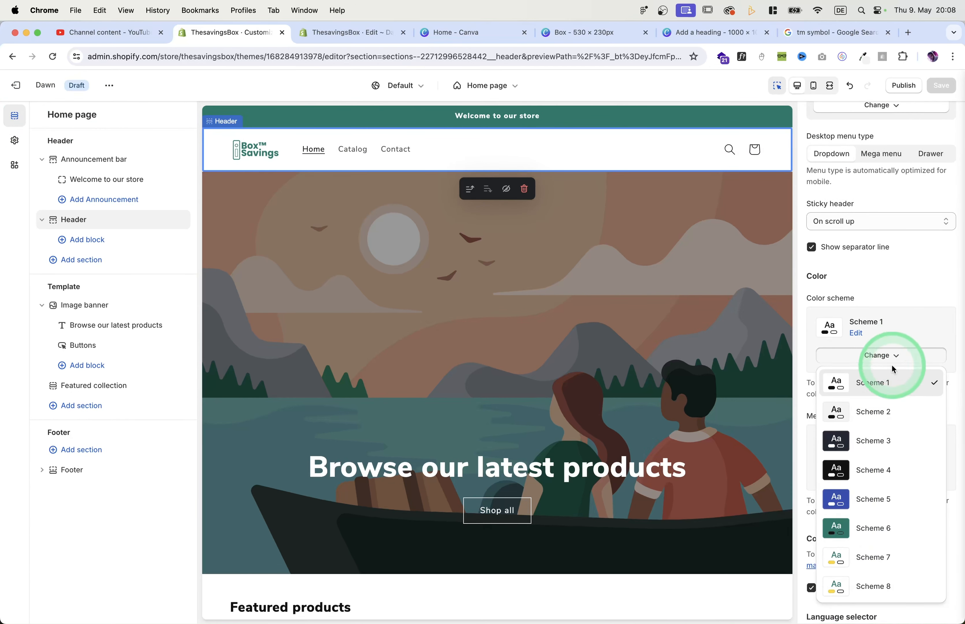
pyautogui.click(867, 583)
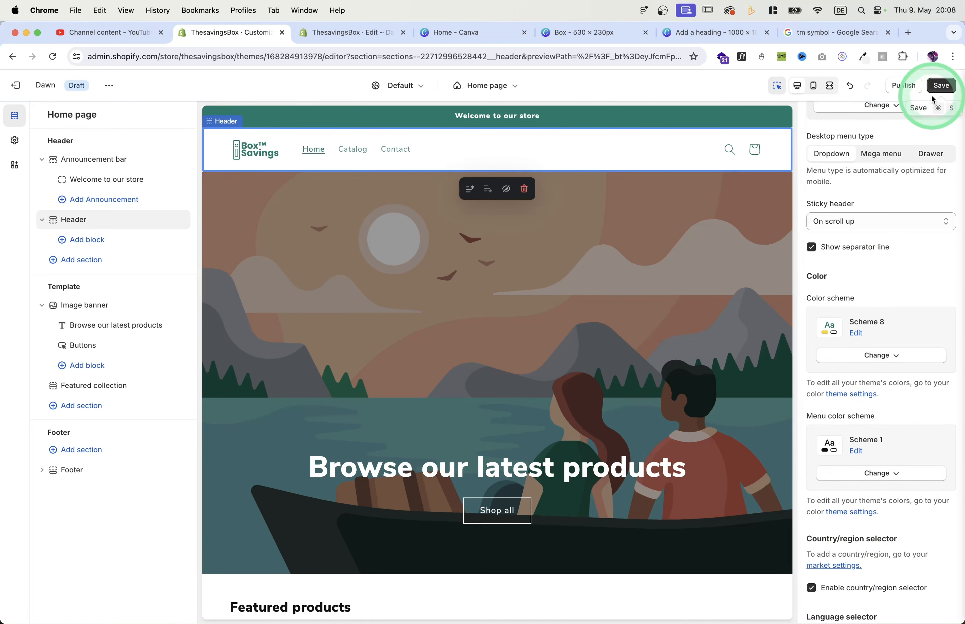
pyautogui.click(941, 86)
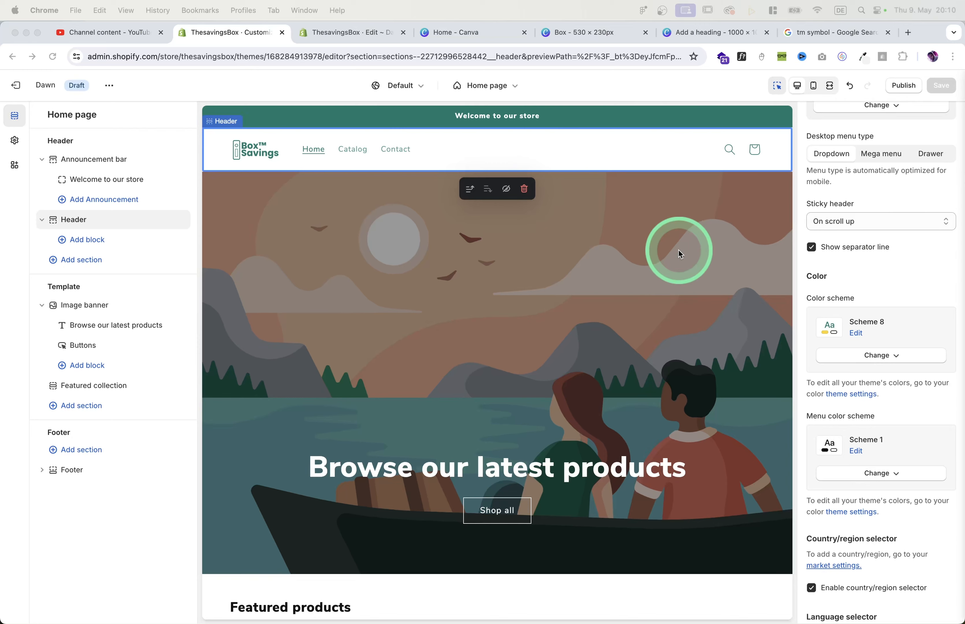
# Open the settings of the home page's image banner section.
pyautogui.click(681, 254)
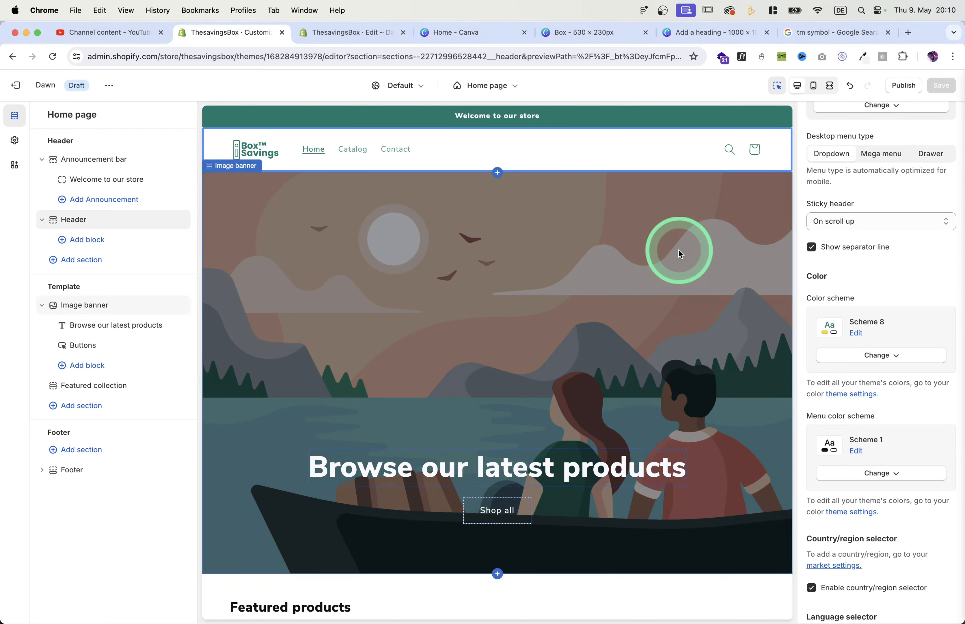
pyautogui.click(815, 239)
pyautogui.scroll(5, 848, 229)
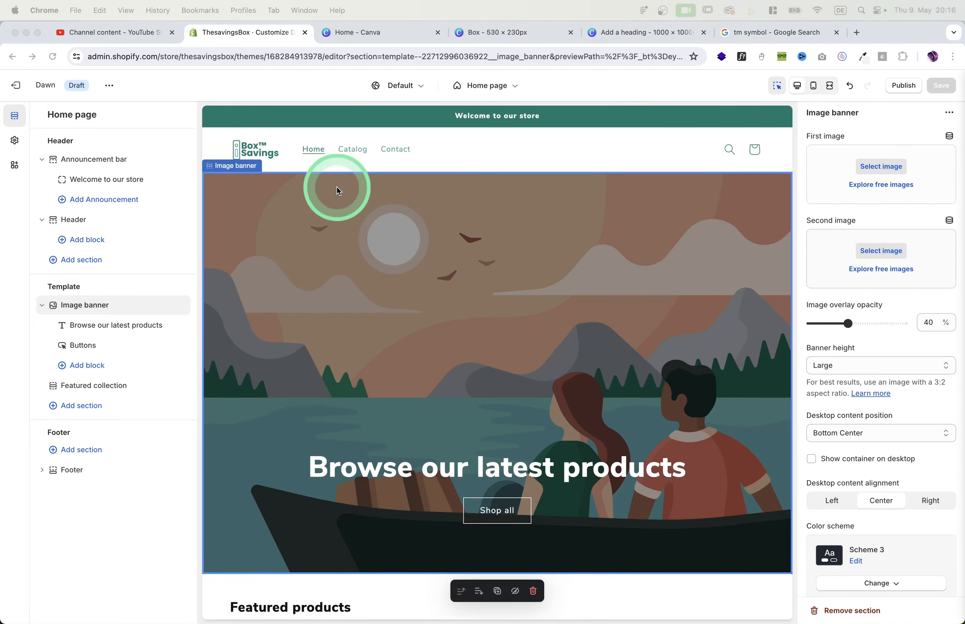
# Open the Dawn theme's code editor and filter its files for section-image-banner.css.
pyautogui.click(109, 86)
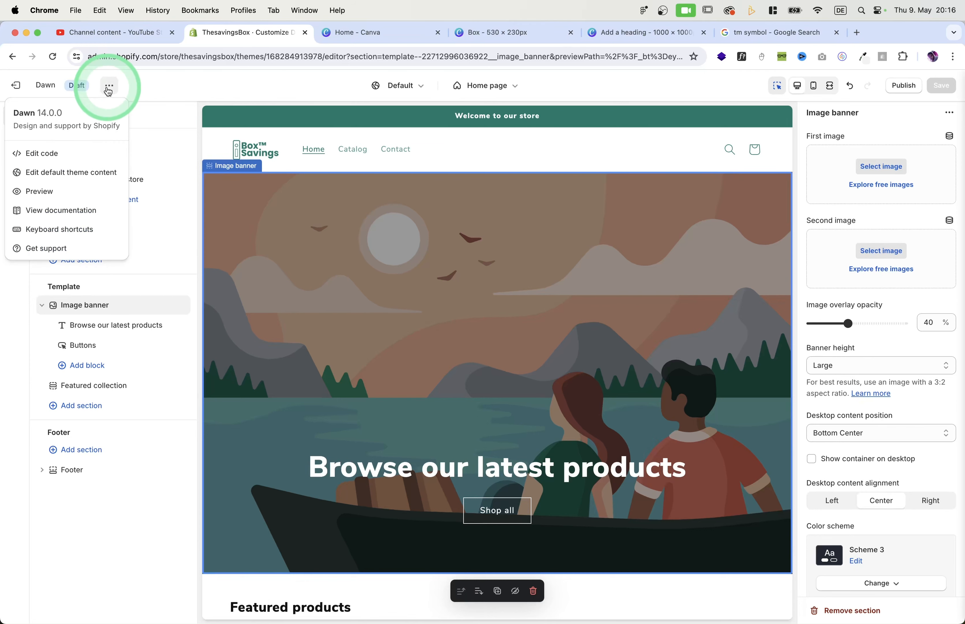
pyautogui.click(76, 156)
pyautogui.click(65, 118)
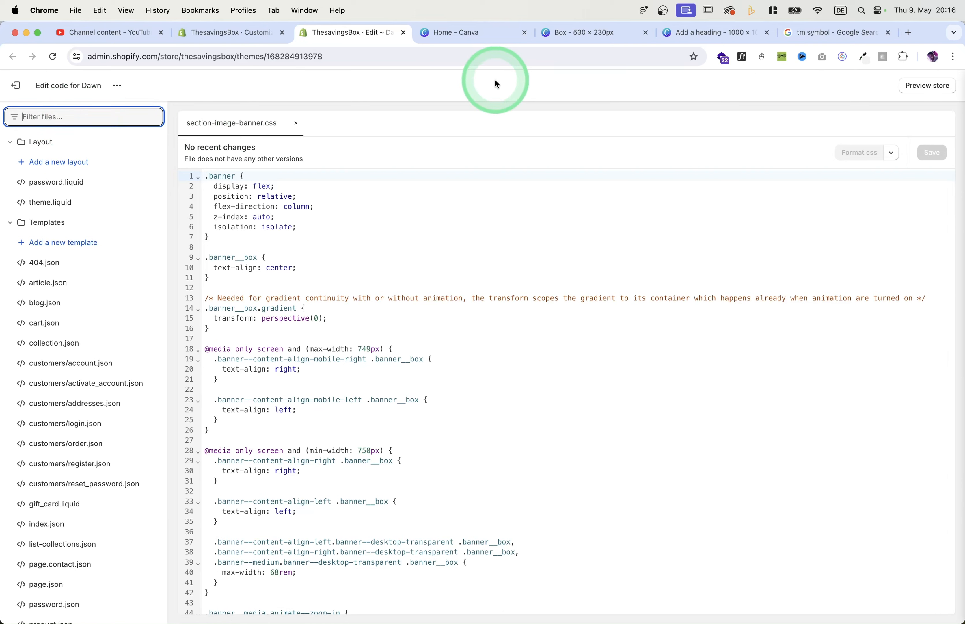
pyautogui.write('se')
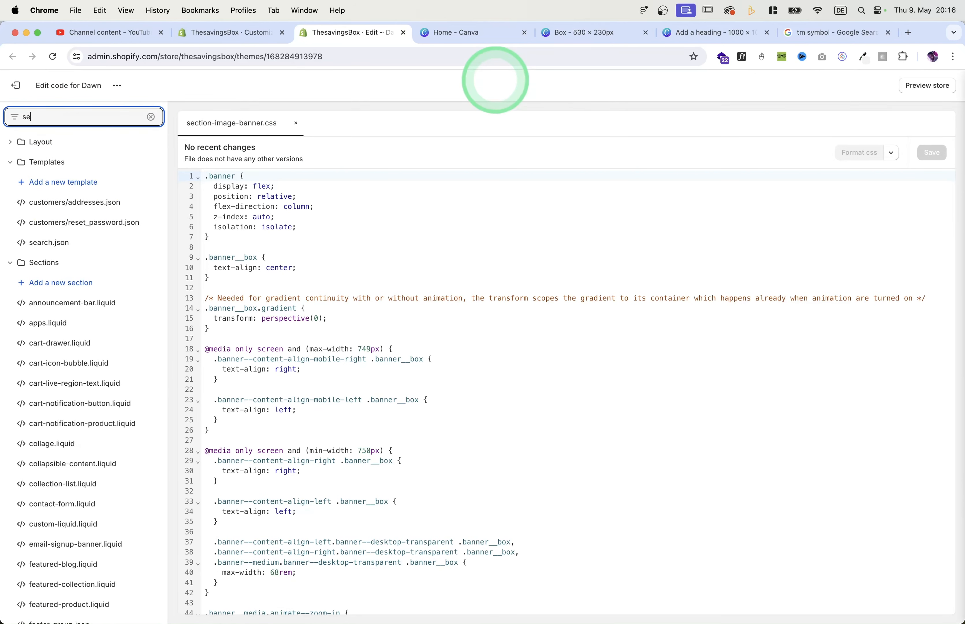
pyautogui.write('ct')
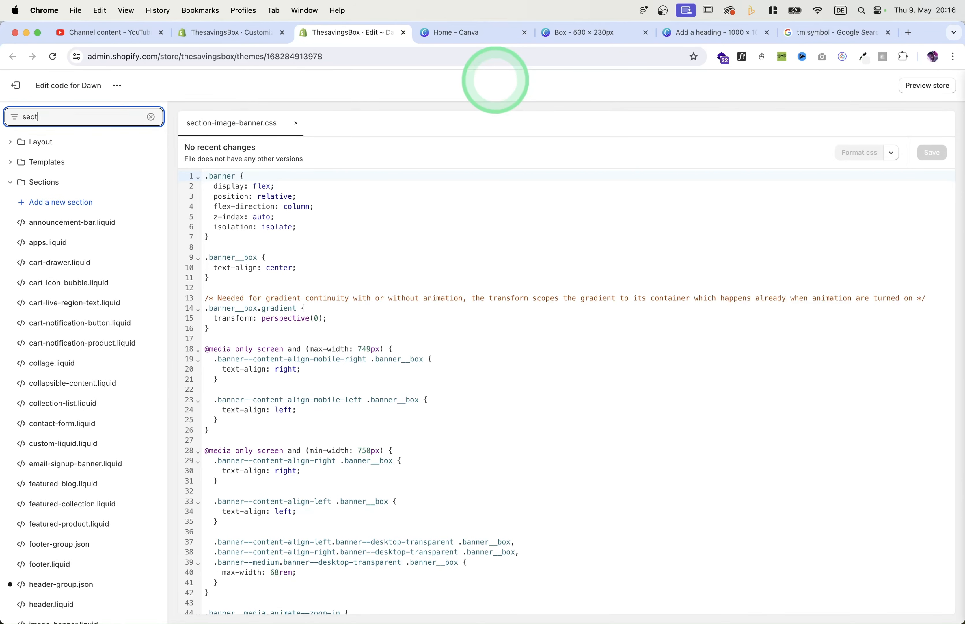
pyautogui.write('ion-ima')
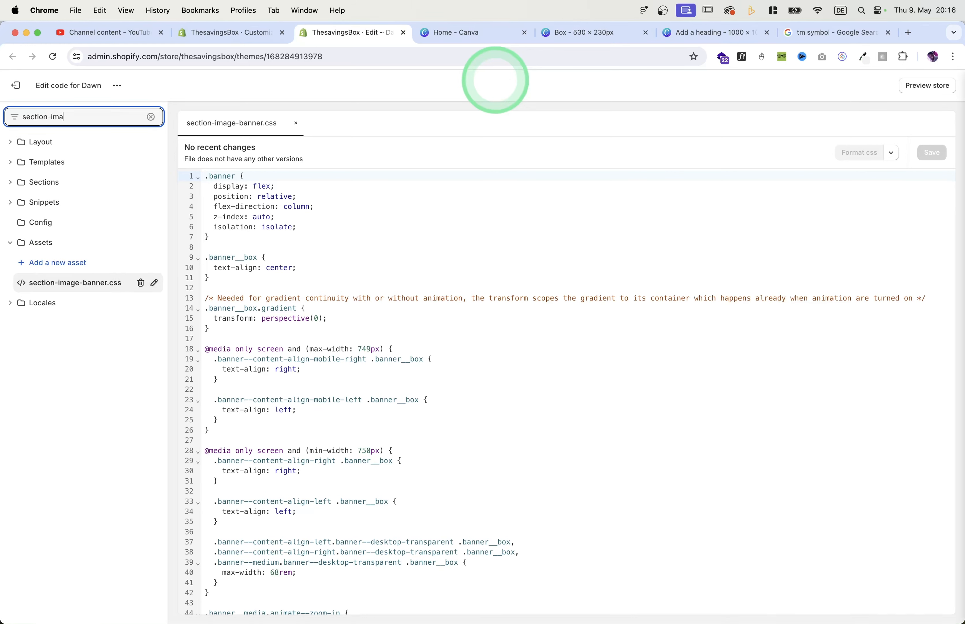
pyautogui.write('ge-banner.css')
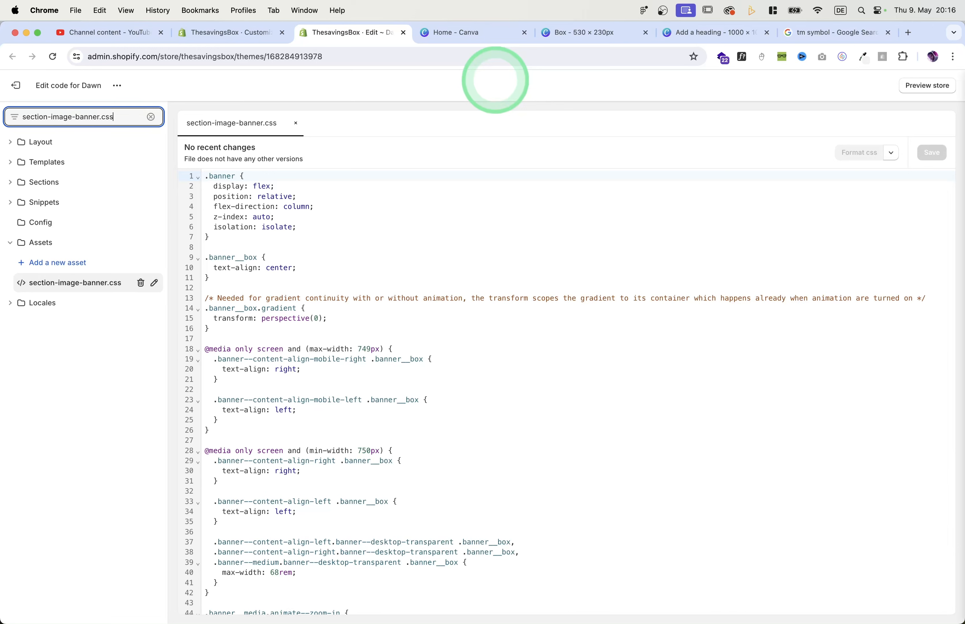
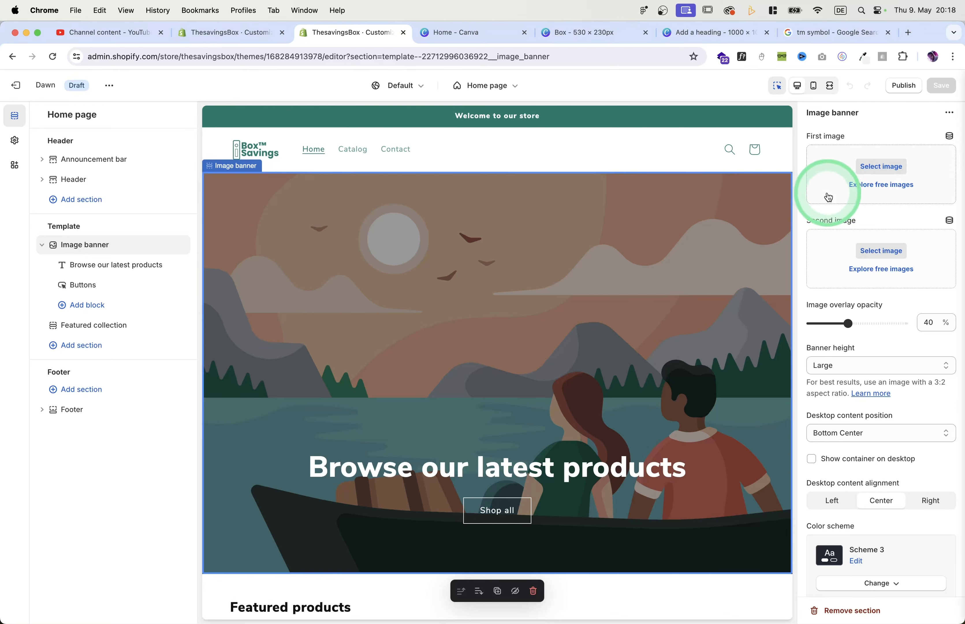
# Save the image banner changes and set its banner height to Adapt to first image.
pyautogui.click(941, 86)
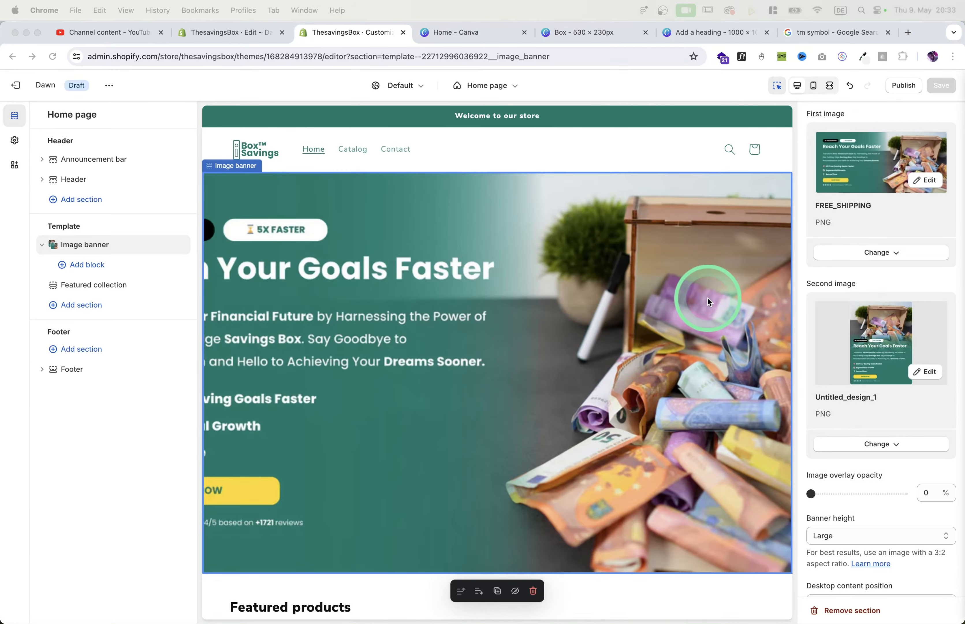
pyautogui.click(891, 495)
pyautogui.click(862, 528)
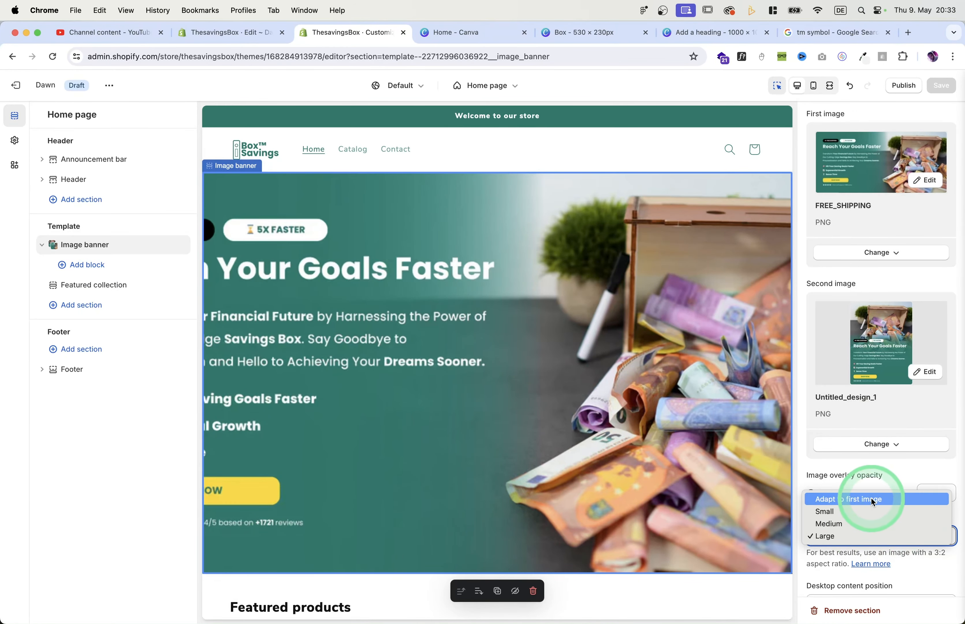
pyautogui.click(872, 498)
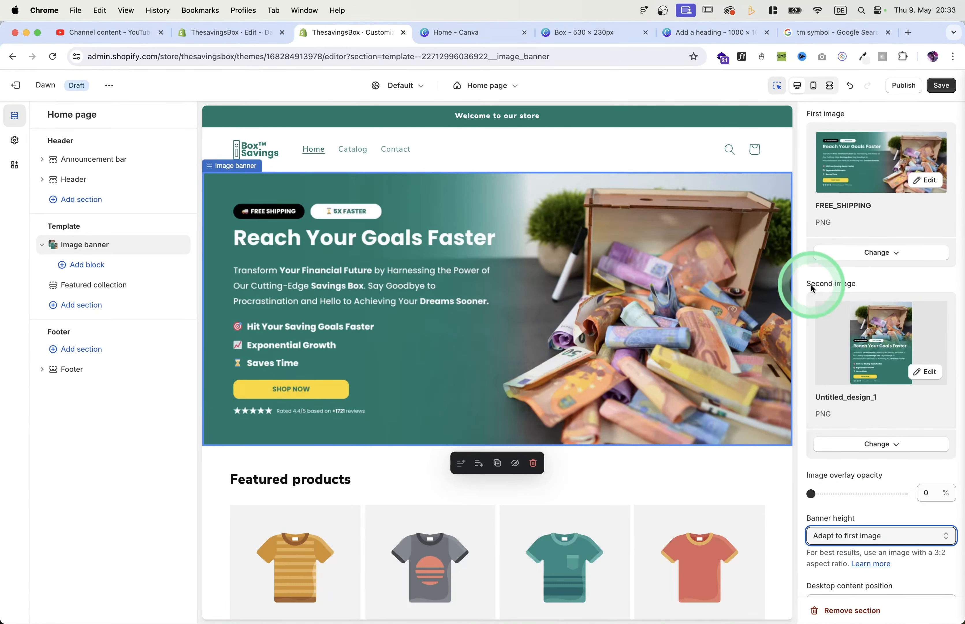
# Preview the image banner in mobile and desktop views and save the banner height change.
pyautogui.click(813, 86)
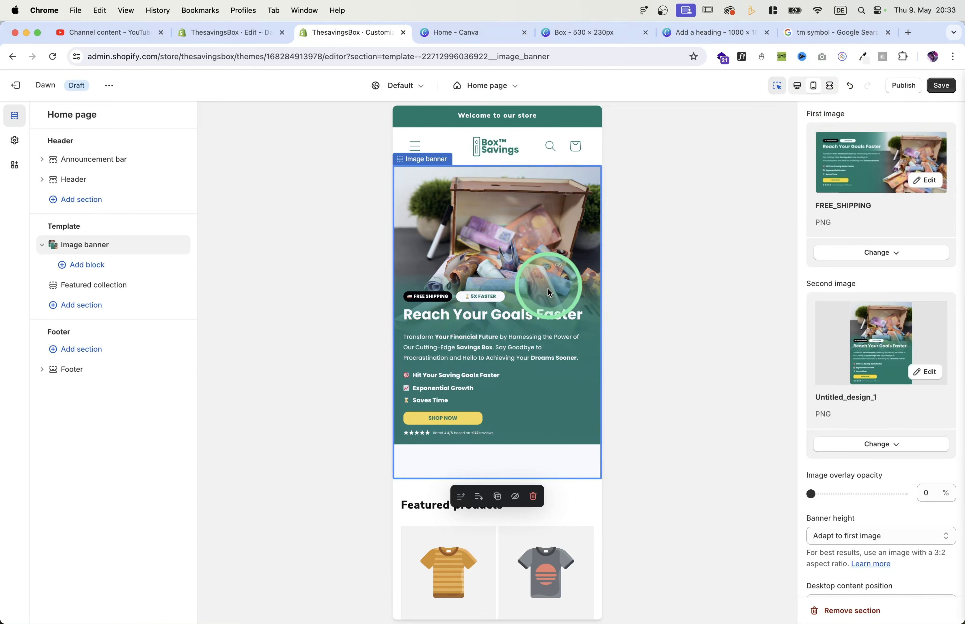
pyautogui.click(798, 86)
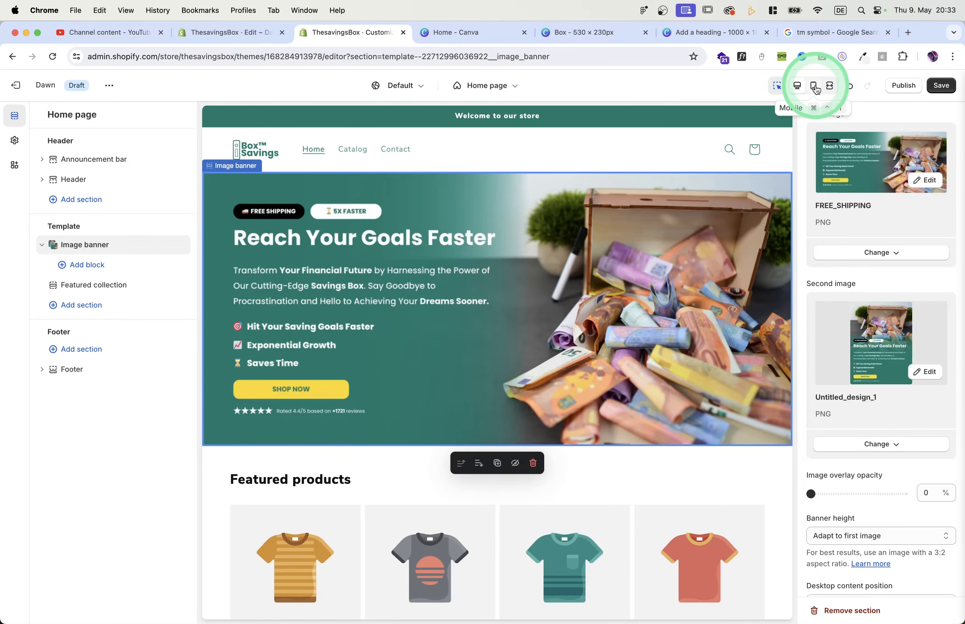
pyautogui.click(815, 87)
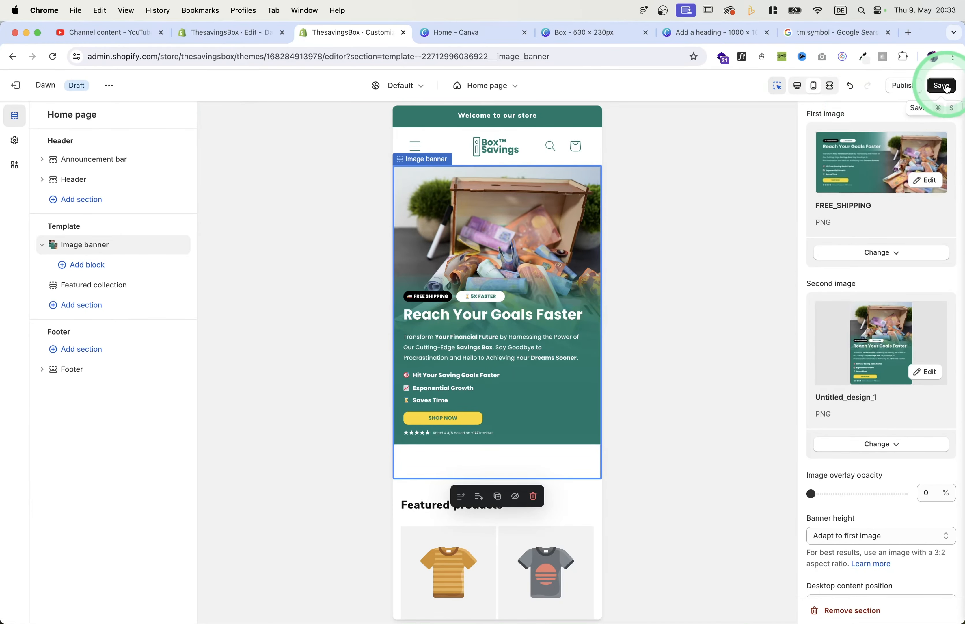
pyautogui.click(945, 86)
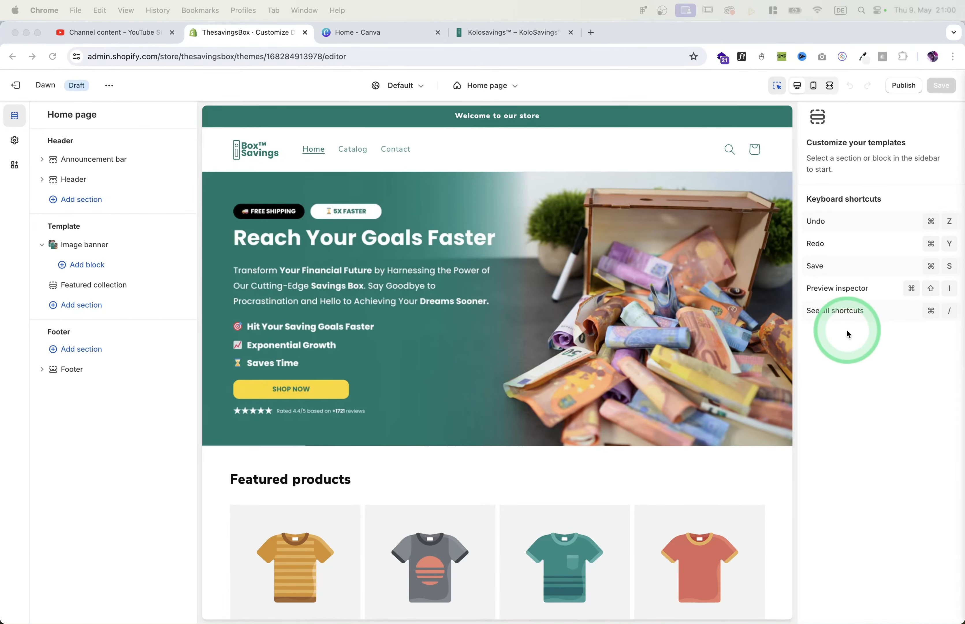
# Leave the theme editor and create a manual product collection titled Meet Target.
pyautogui.click(16, 86)
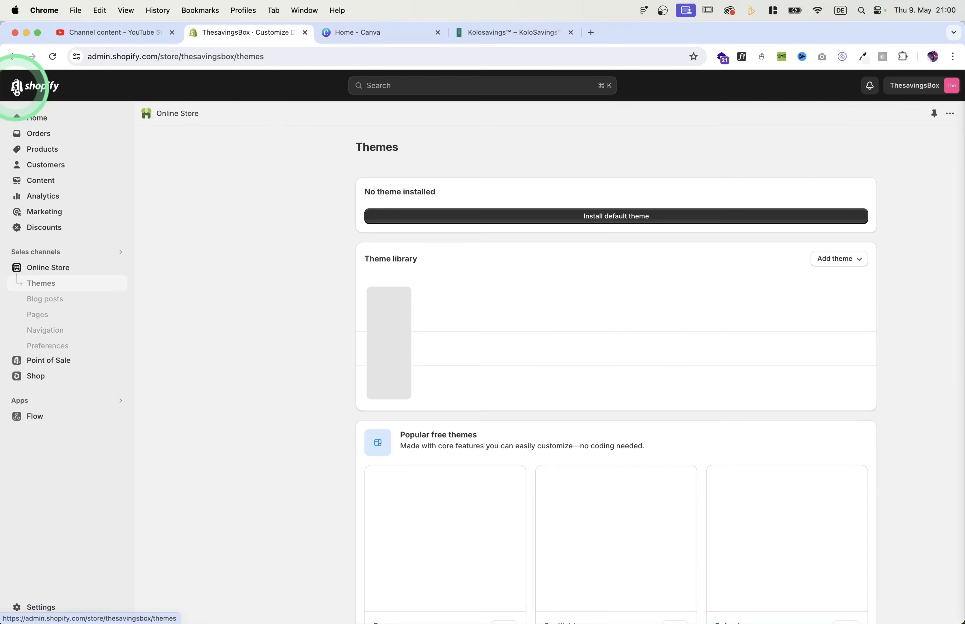
pyautogui.click(44, 150)
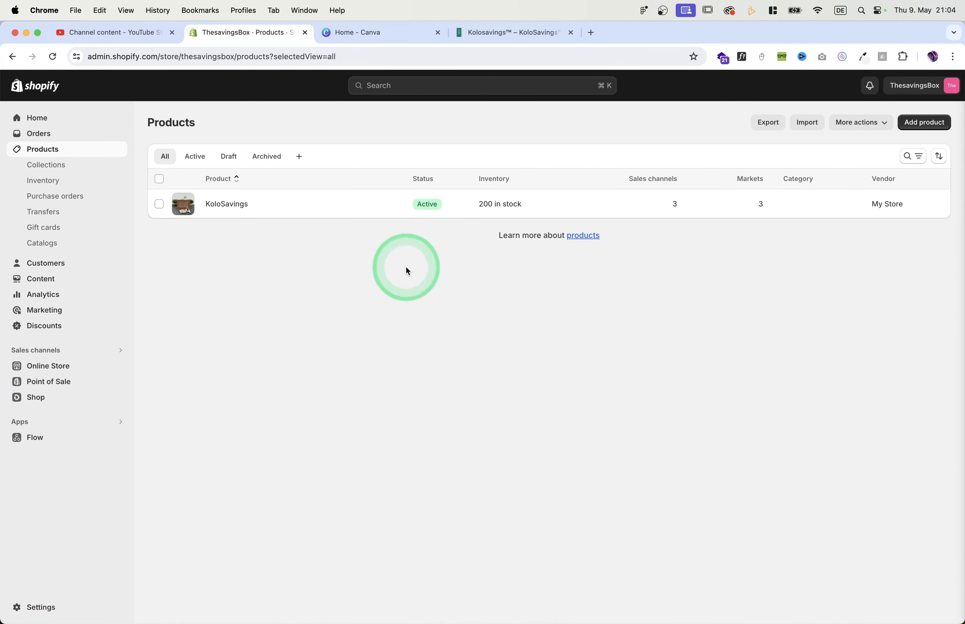
pyautogui.click(55, 167)
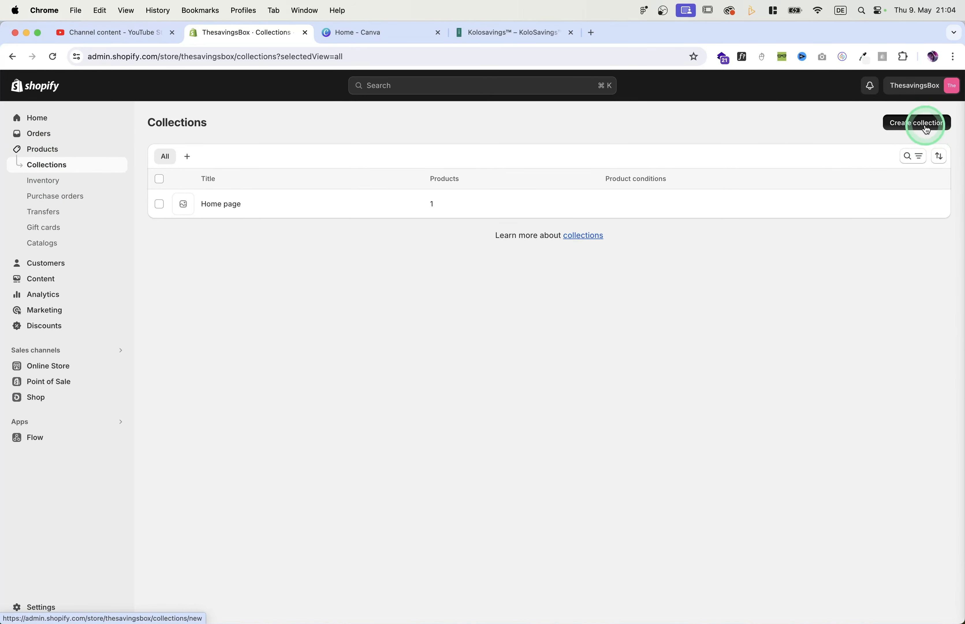
pyautogui.click(927, 129)
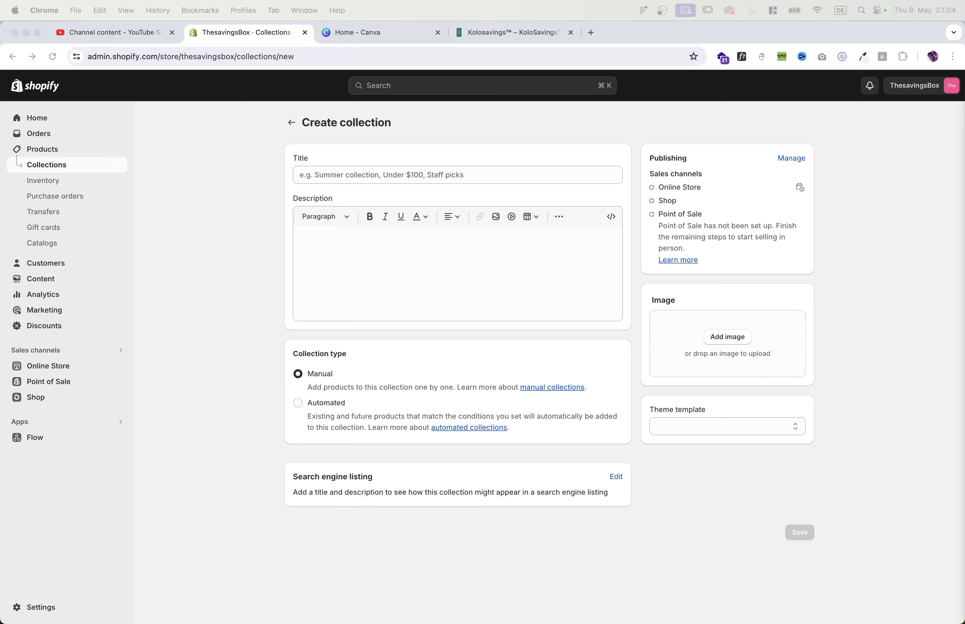
pyautogui.click(377, 175)
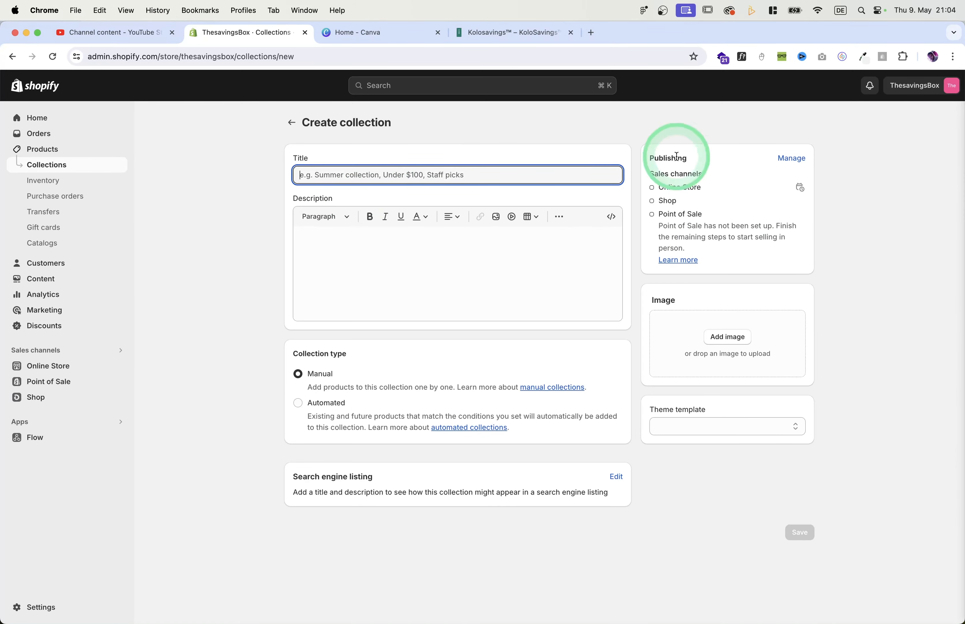
pyautogui.write('M')
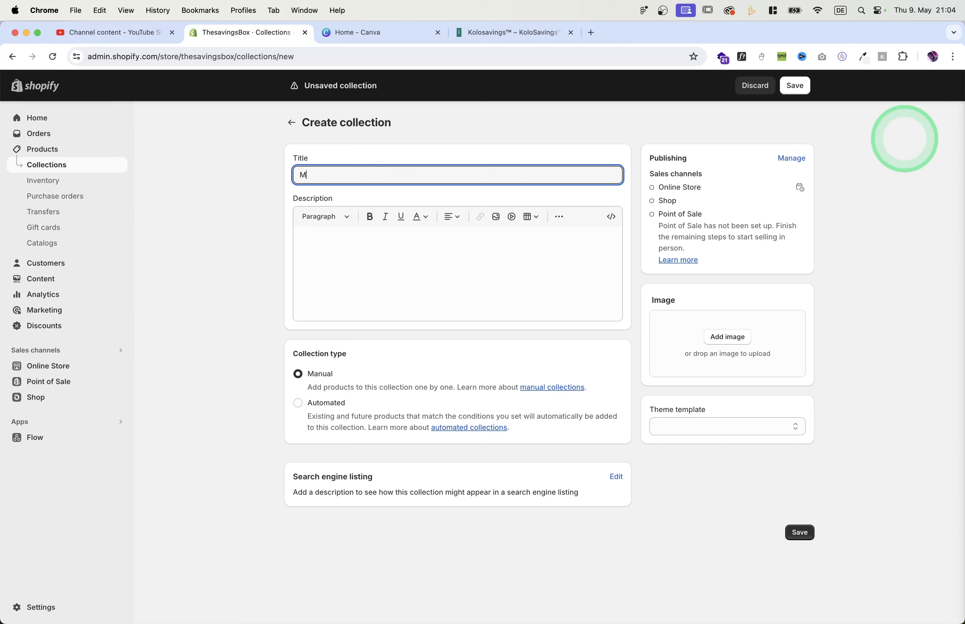
pyautogui.write('eet Target')
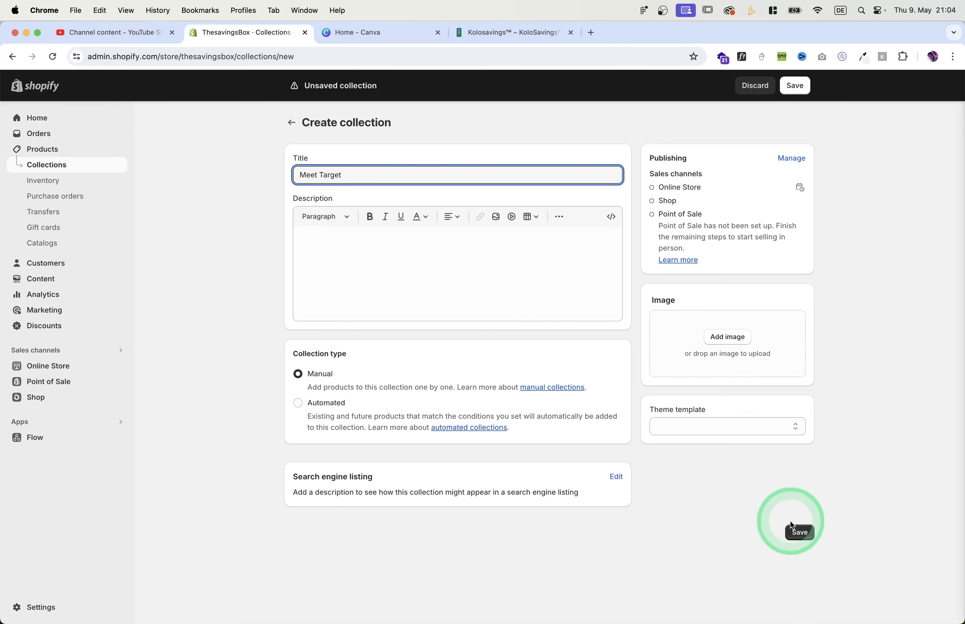
pyautogui.click(797, 532)
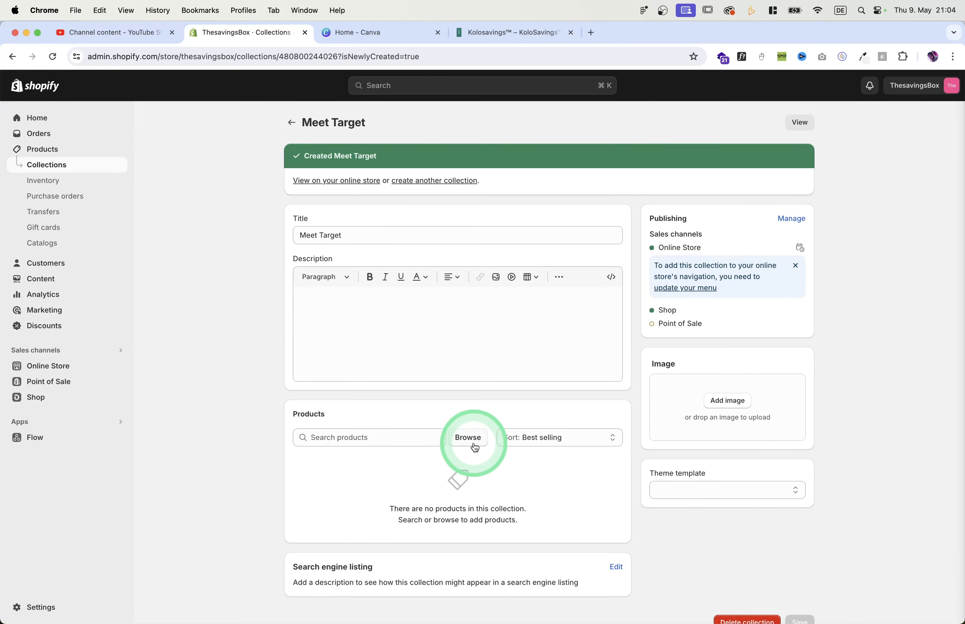
# Add the KoloSavings product to the Meet Target collection.
pyautogui.click(474, 438)
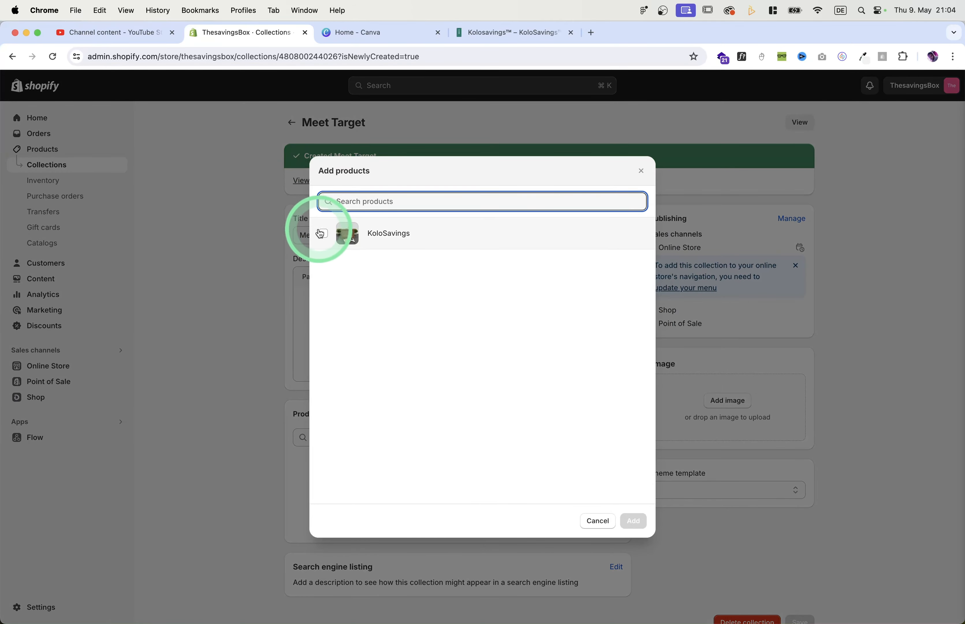
pyautogui.click(324, 234)
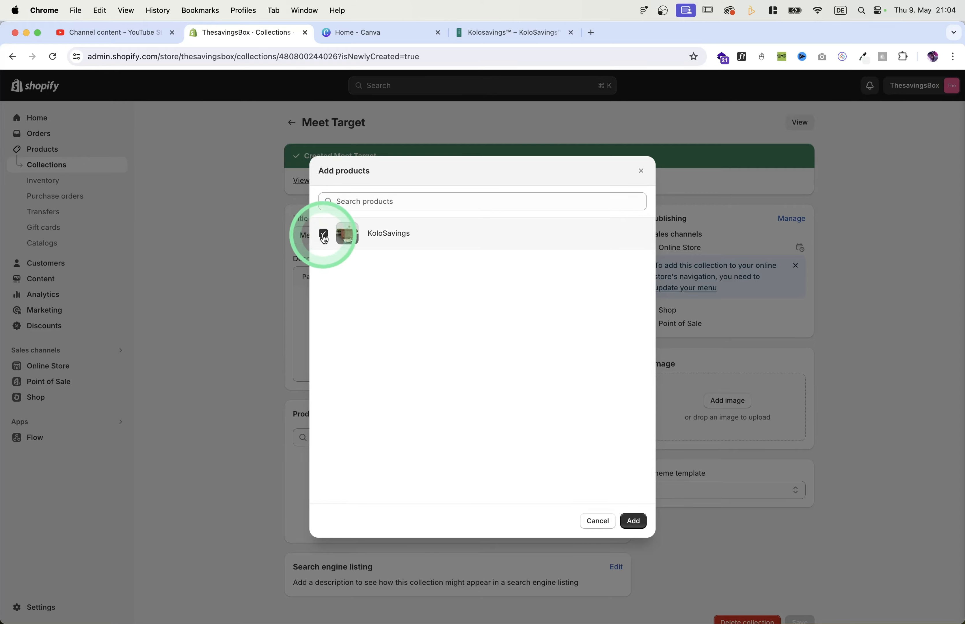
pyautogui.click(633, 521)
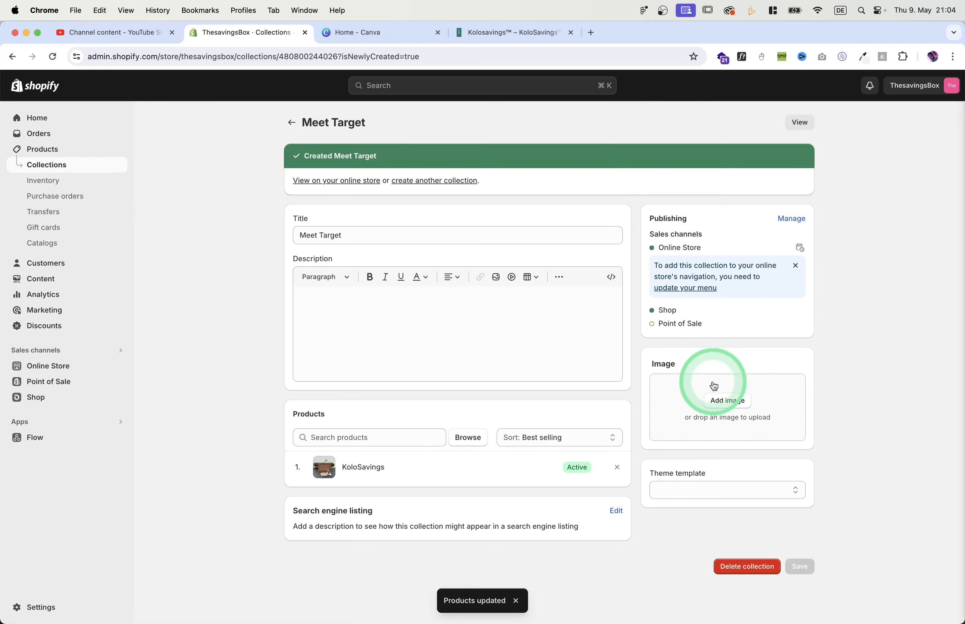
# Upload ks1.2.png from the Savings Box Tutorial folder as the Meet Target collection's image and save the collection.
pyautogui.click(716, 401)
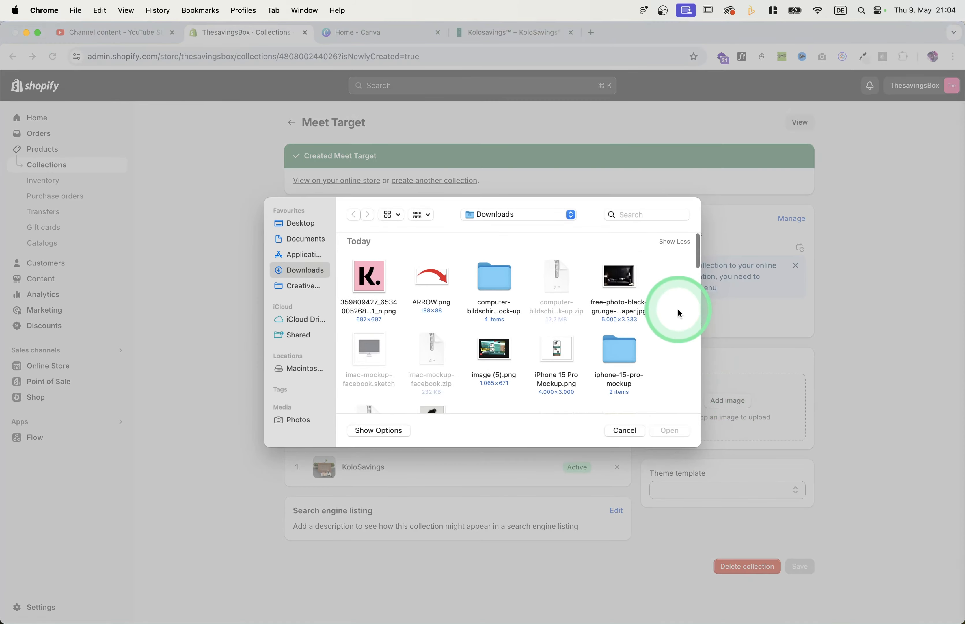
pyautogui.scroll(-5, 450, 334)
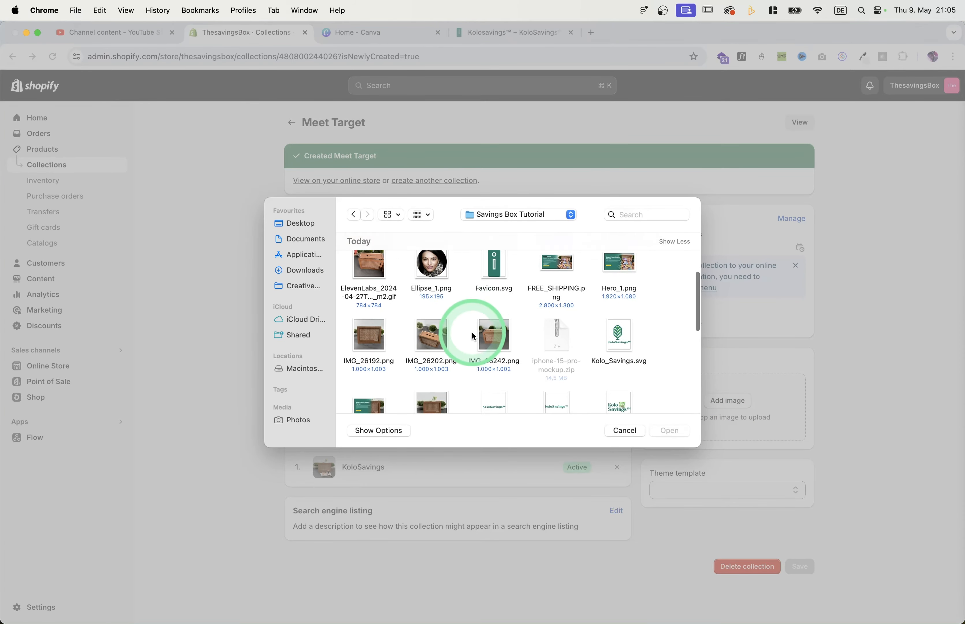
pyautogui.scroll(-3, 504, 351)
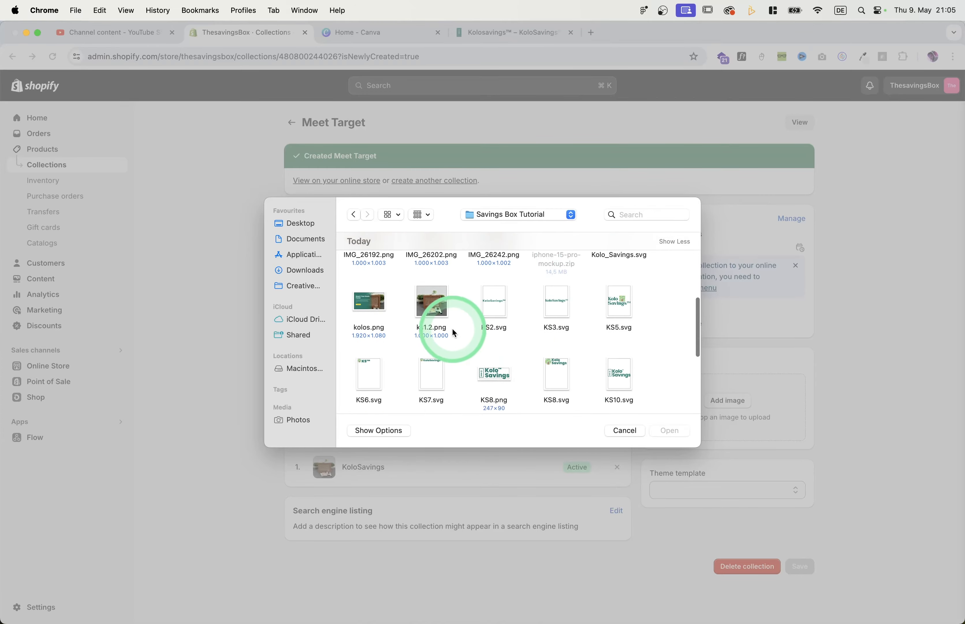
pyautogui.click(440, 310)
pyautogui.click(674, 431)
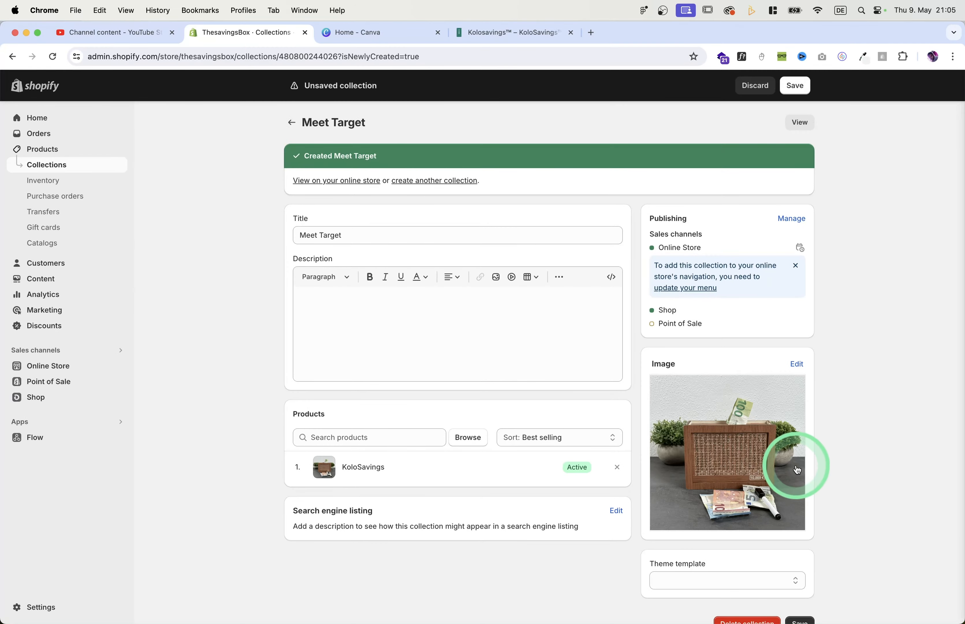
pyautogui.click(796, 86)
# Return to the collections list and create another manual collection titled Save Box.
pyautogui.click(291, 122)
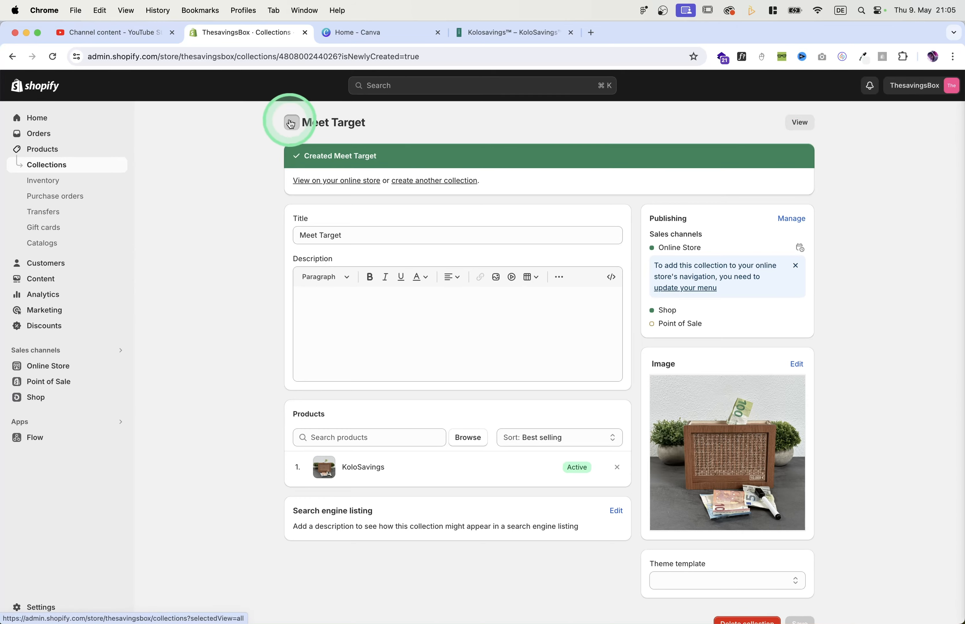
pyautogui.click(293, 122)
pyautogui.click(909, 122)
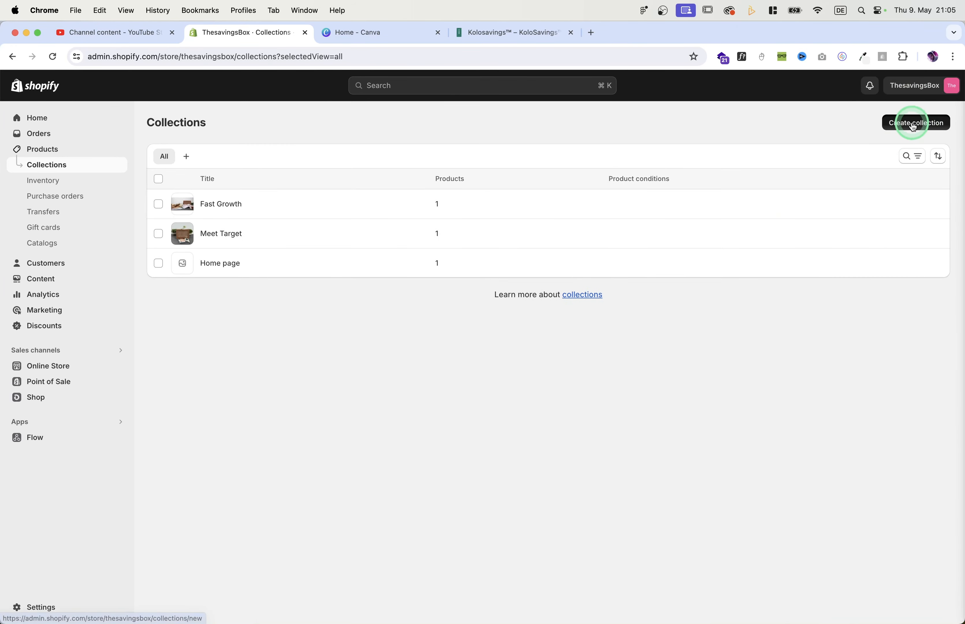
pyautogui.click(400, 177)
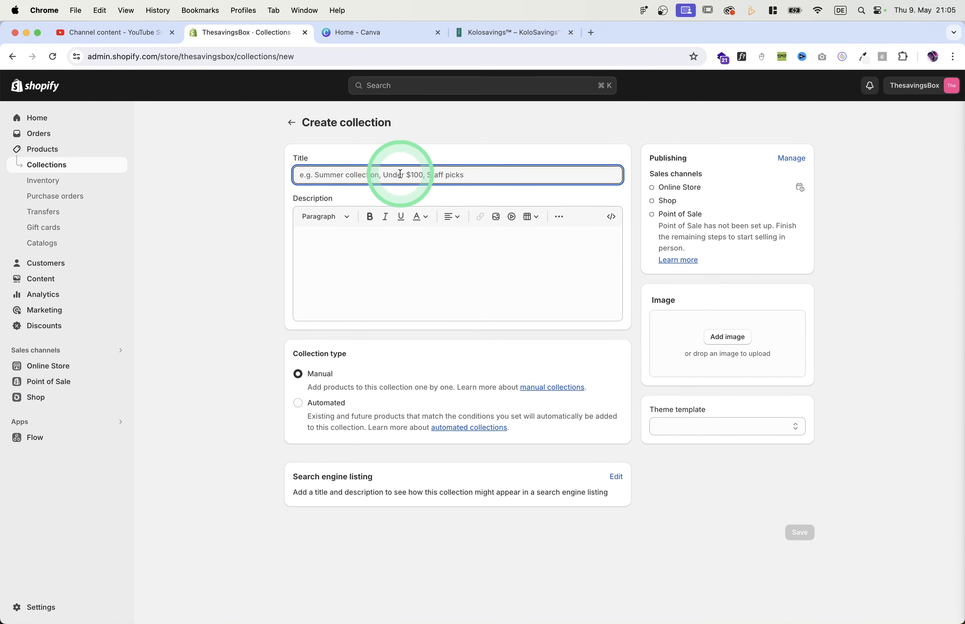
pyautogui.write('Save Box')
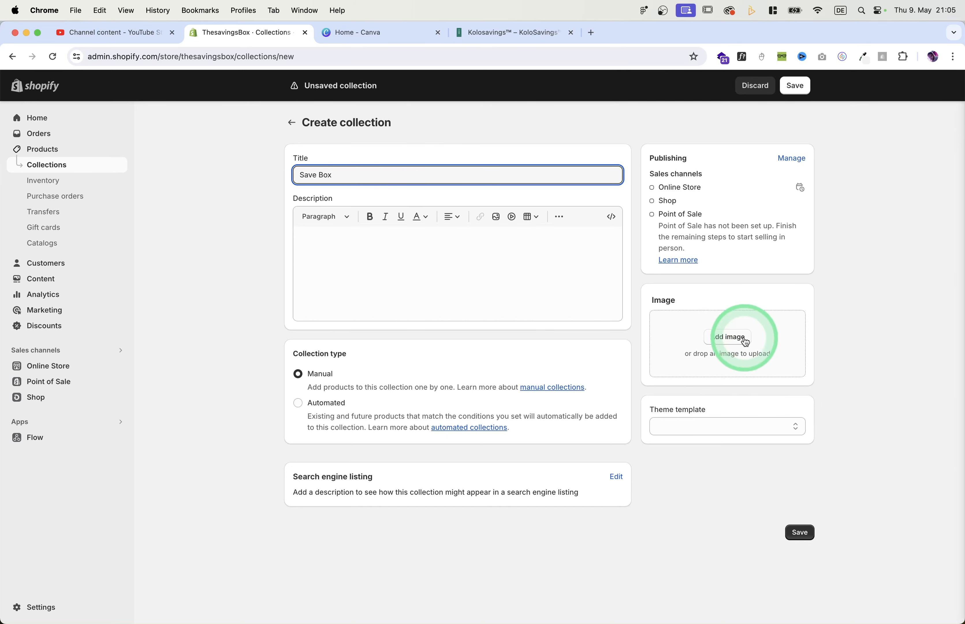
pyautogui.click(789, 533)
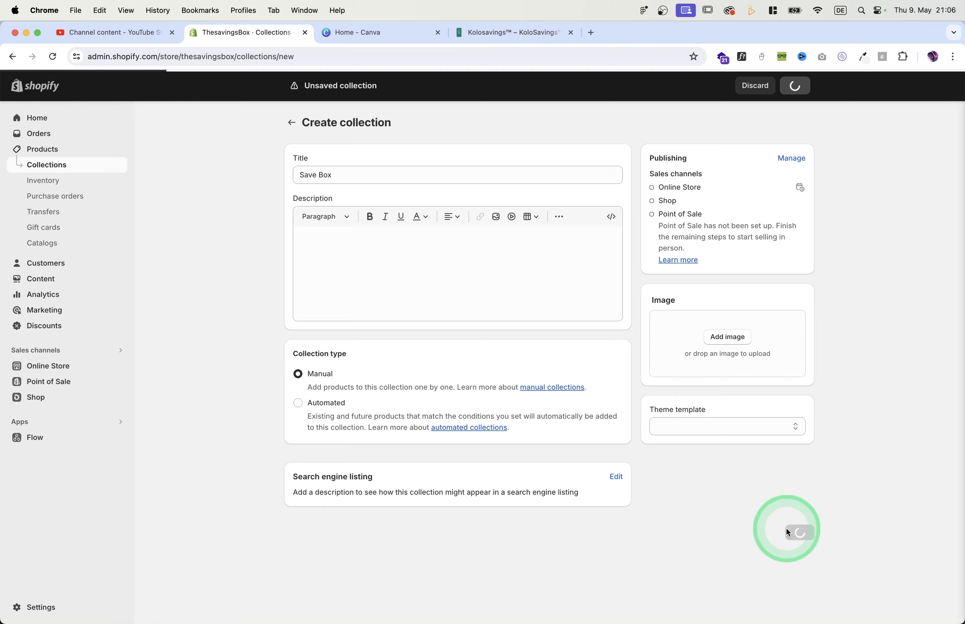
# Add the KoloSavings product and a photo of the open box filled with rolled banknotes to the Save Box collection, and save it.
pyautogui.click(462, 440)
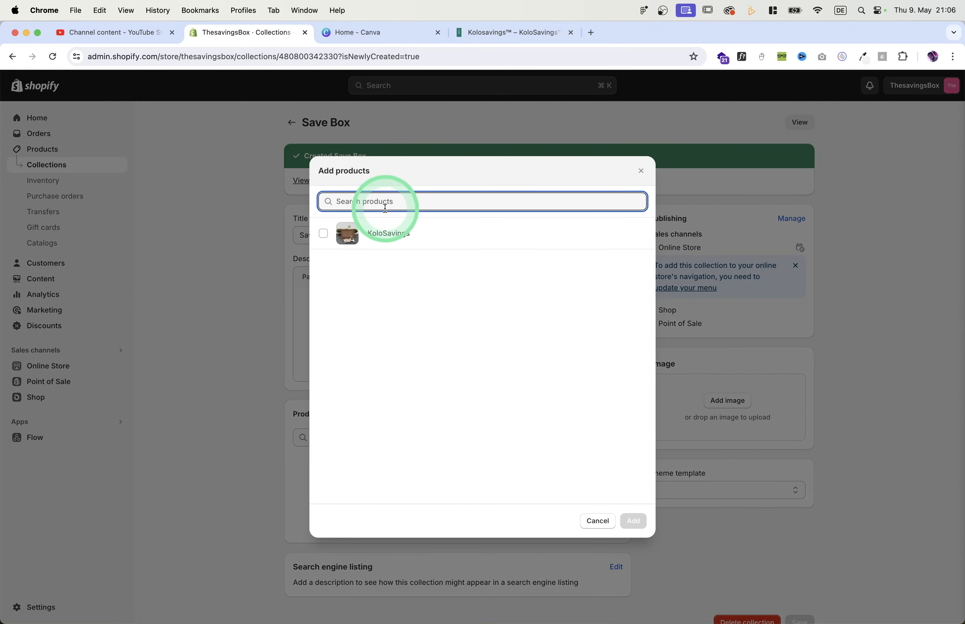
pyautogui.click(388, 230)
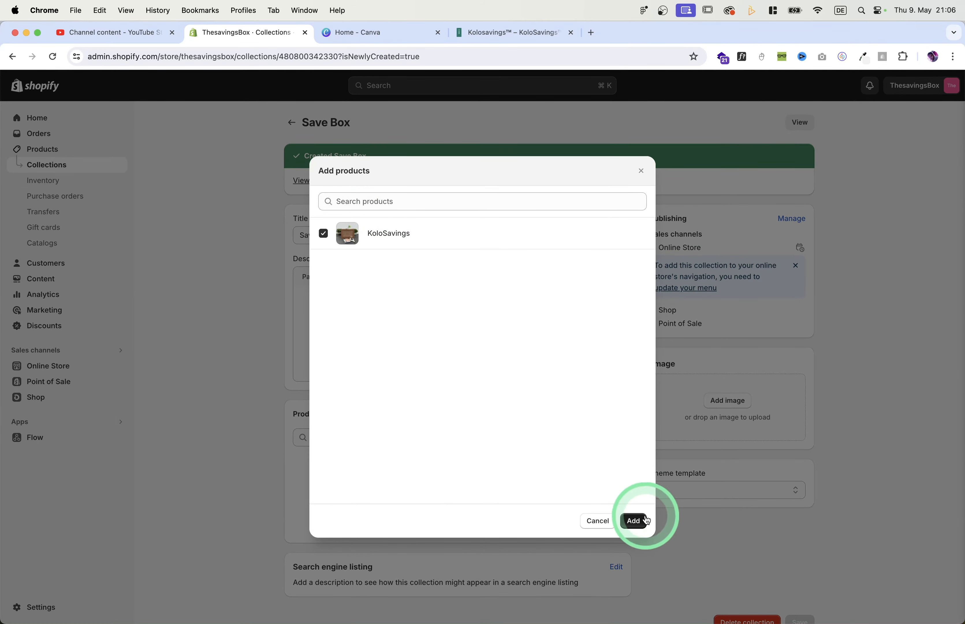
pyautogui.click(634, 522)
pyautogui.click(732, 402)
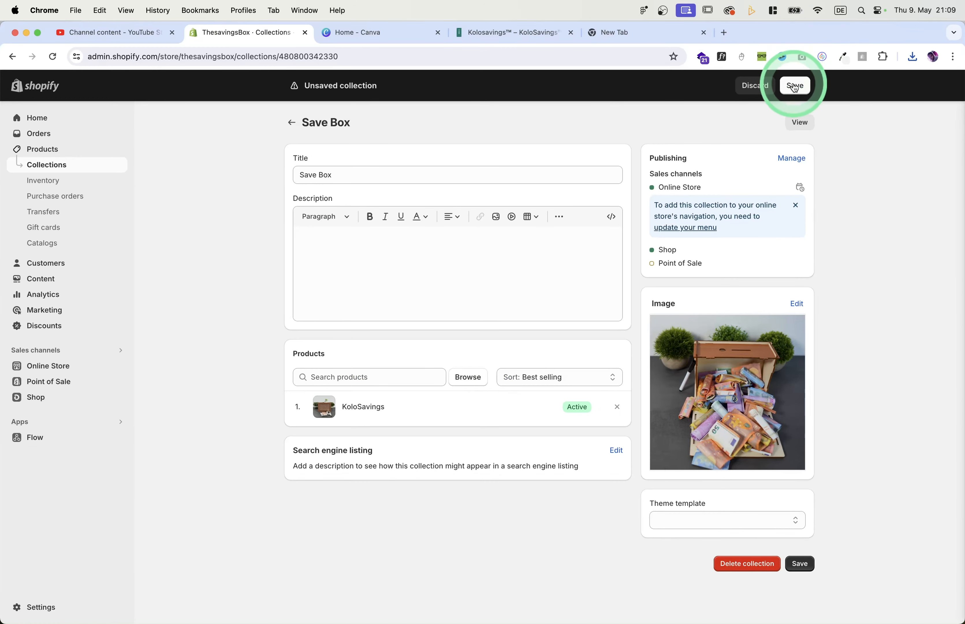
pyautogui.click(795, 86)
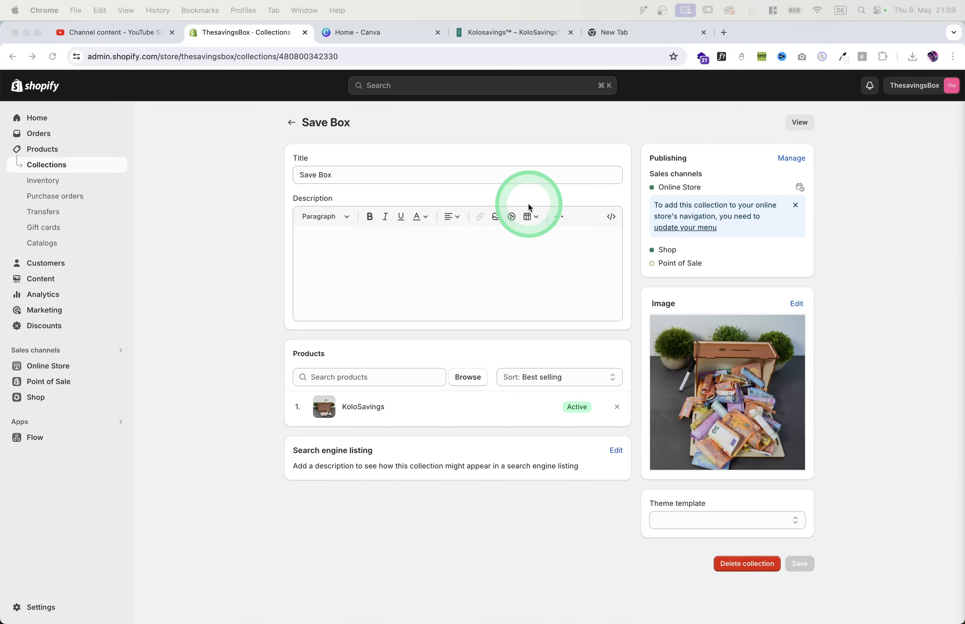
# Open the Dawn theme for customization and add a Collage section to the home page template below Featured collection.
pyautogui.click(59, 367)
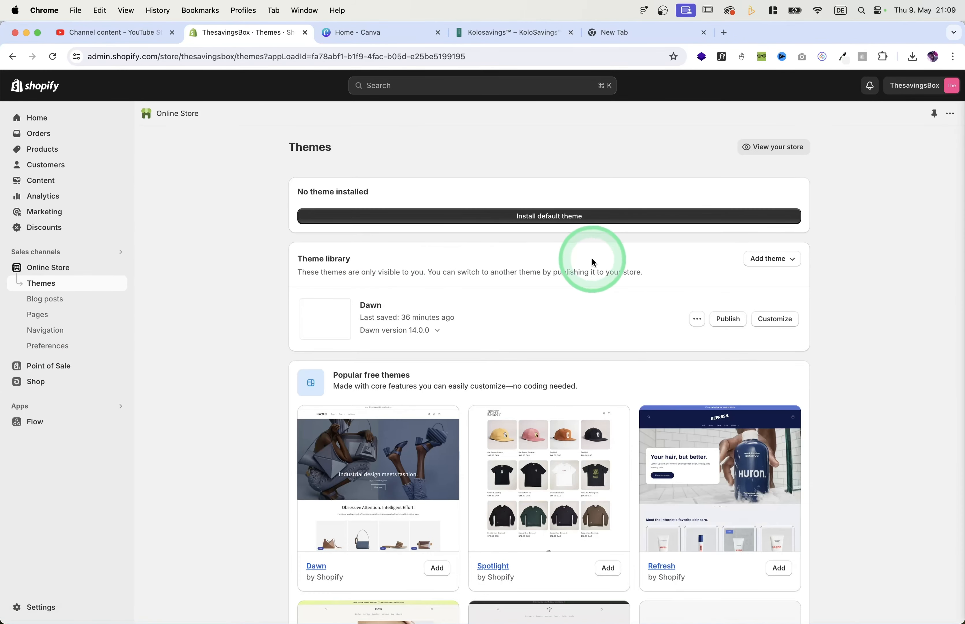
pyautogui.click(774, 318)
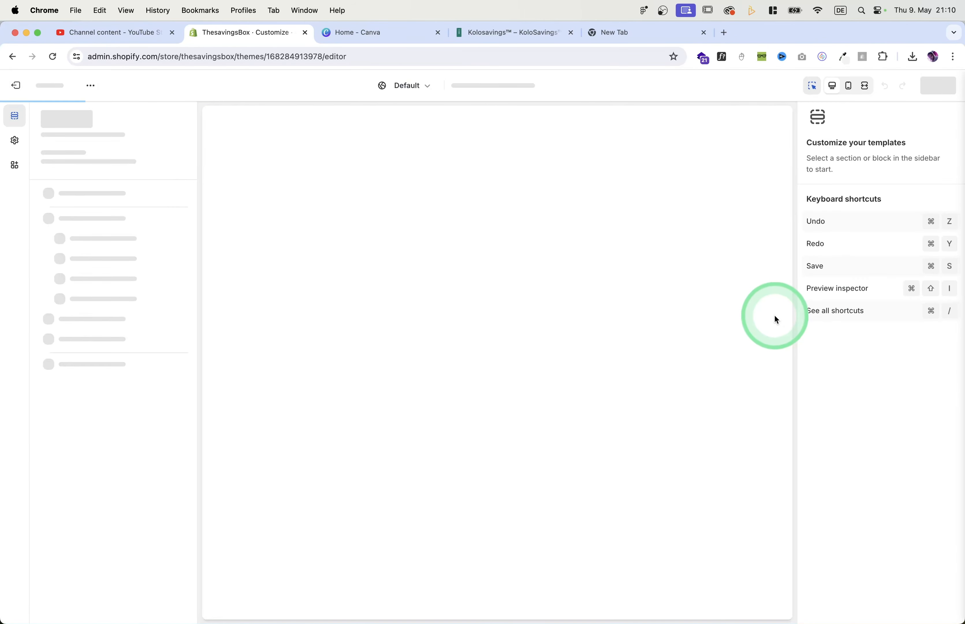
pyautogui.scroll(-3, 648, 343)
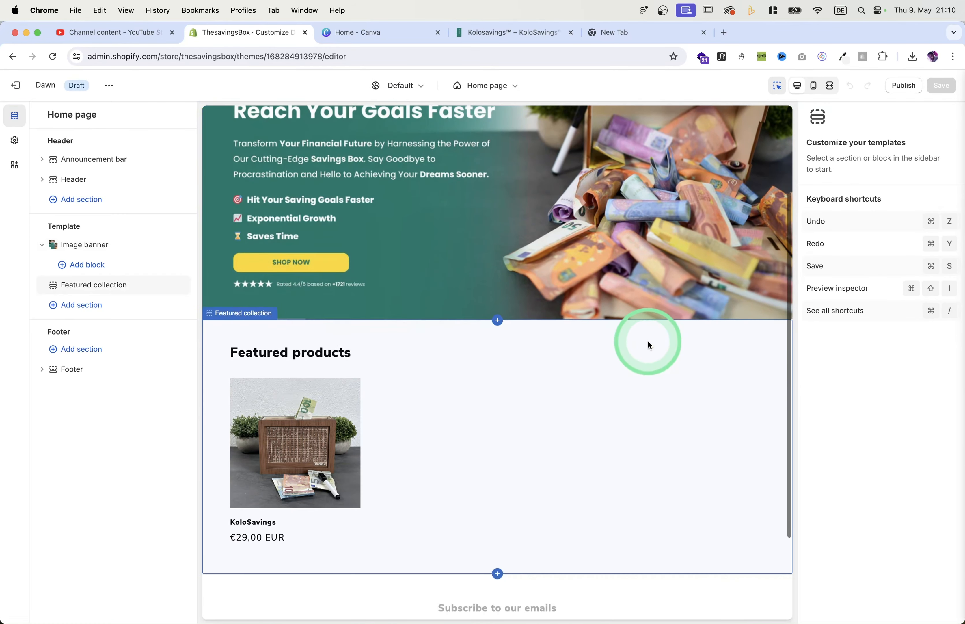
pyautogui.scroll(-1, 648, 343)
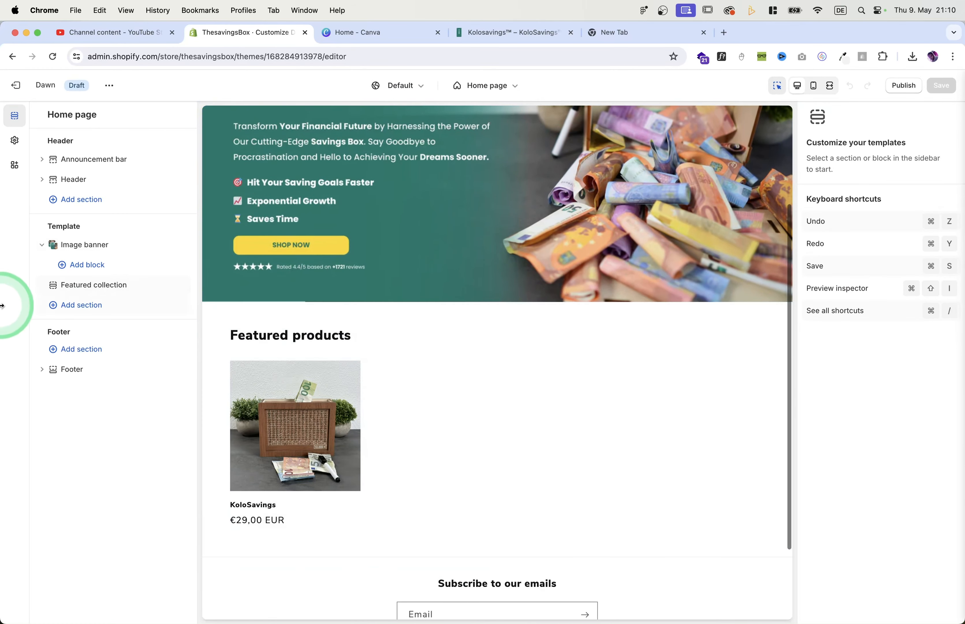
pyautogui.click(84, 311)
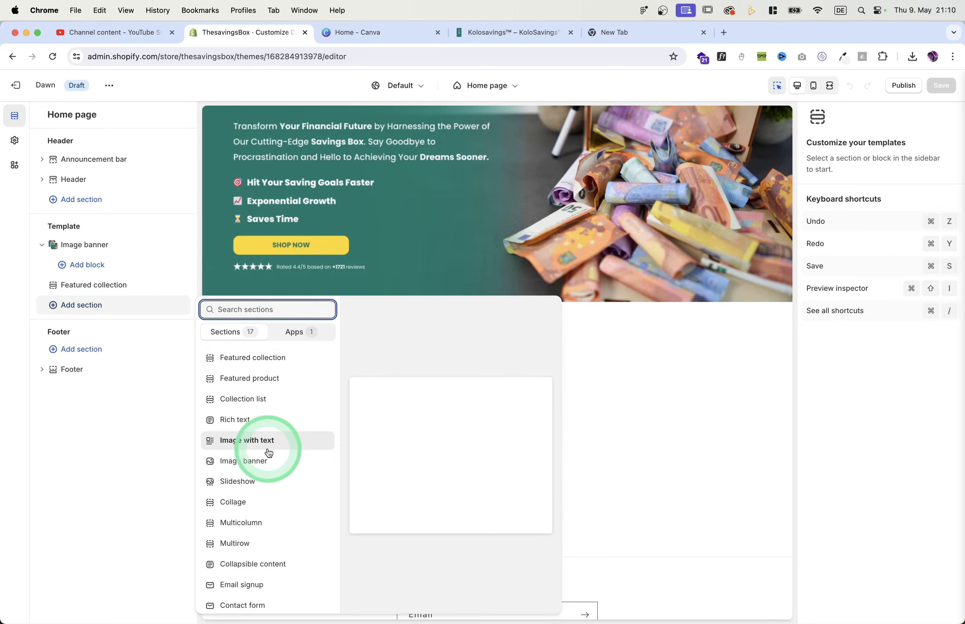
pyautogui.click(240, 503)
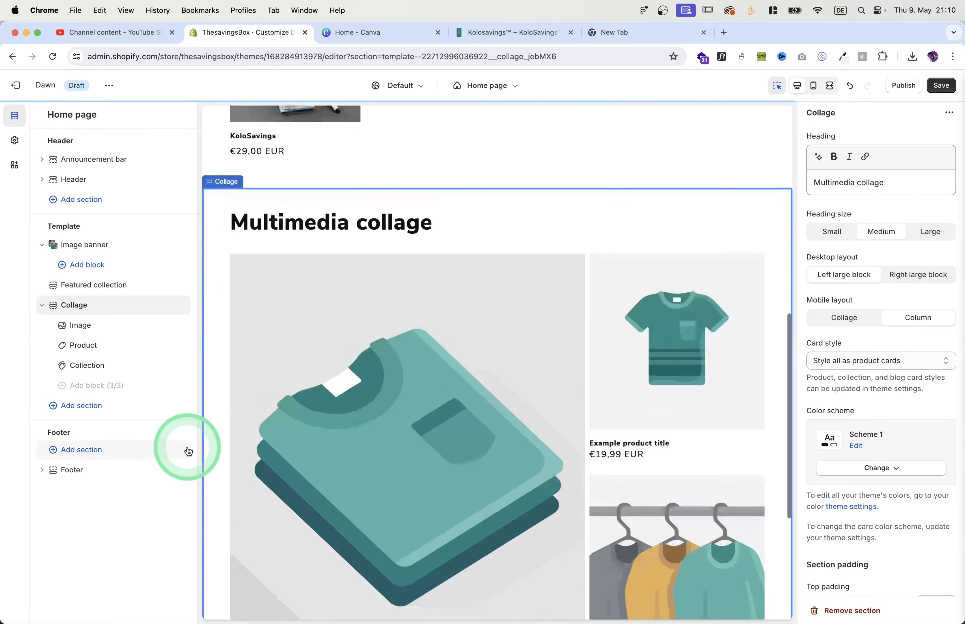
# Remove the Featured collection section from the home page template.
pyautogui.click(349, 390)
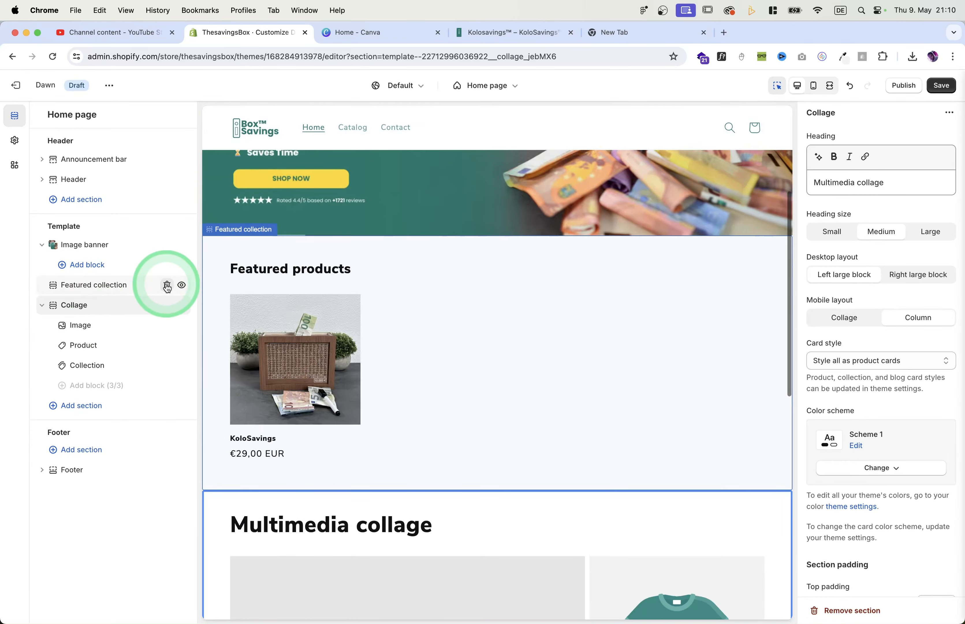
pyautogui.click(167, 286)
pyautogui.click(392, 354)
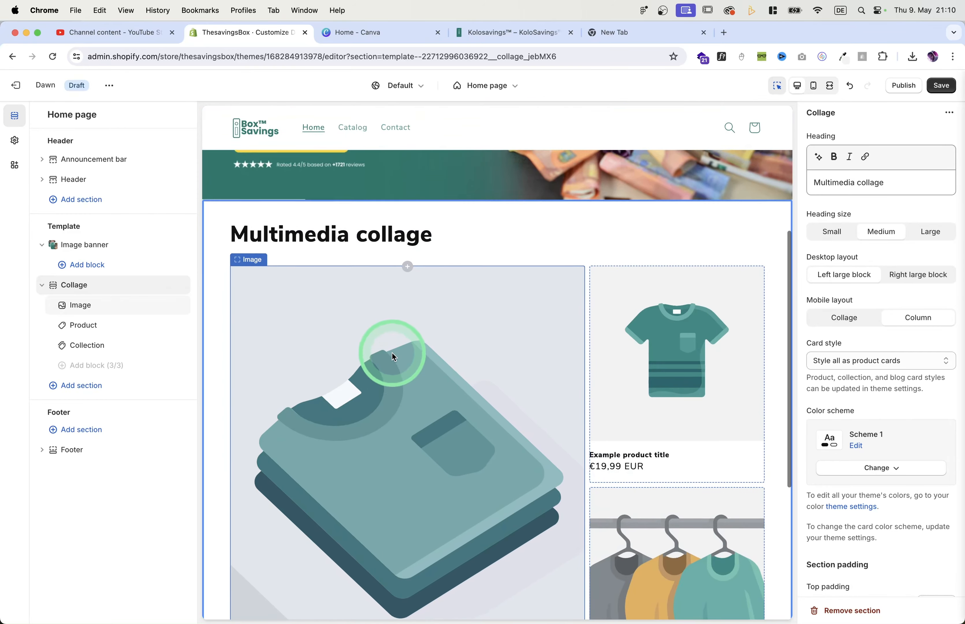
# Delete the heading text "Multimedia collage" from the Collage section, leaving the heading empty.
pyautogui.click(468, 224)
pyautogui.click(487, 239)
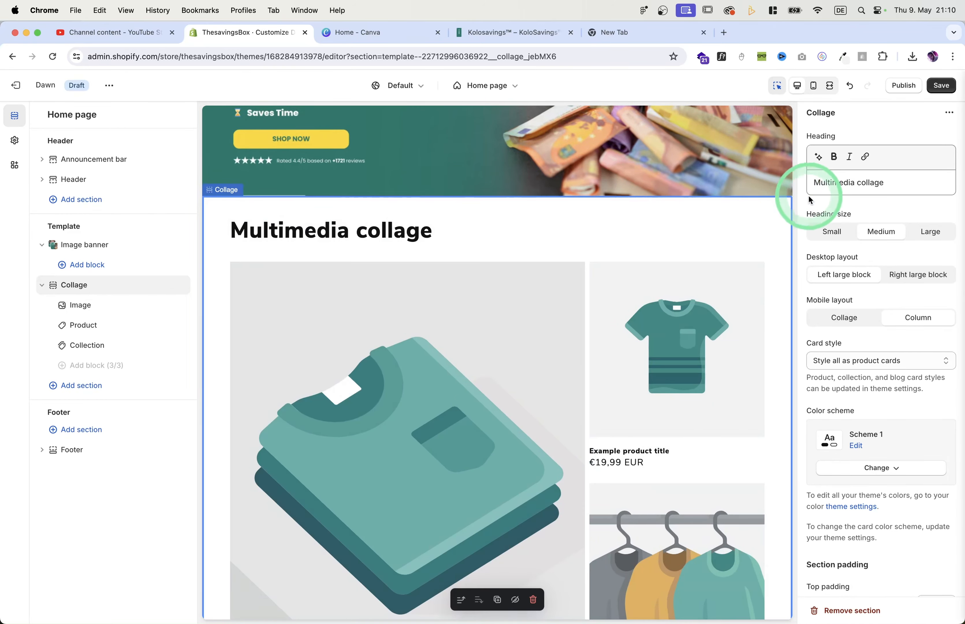
pyautogui.moveTo(891, 186); pyautogui.dragTo(870, 186)
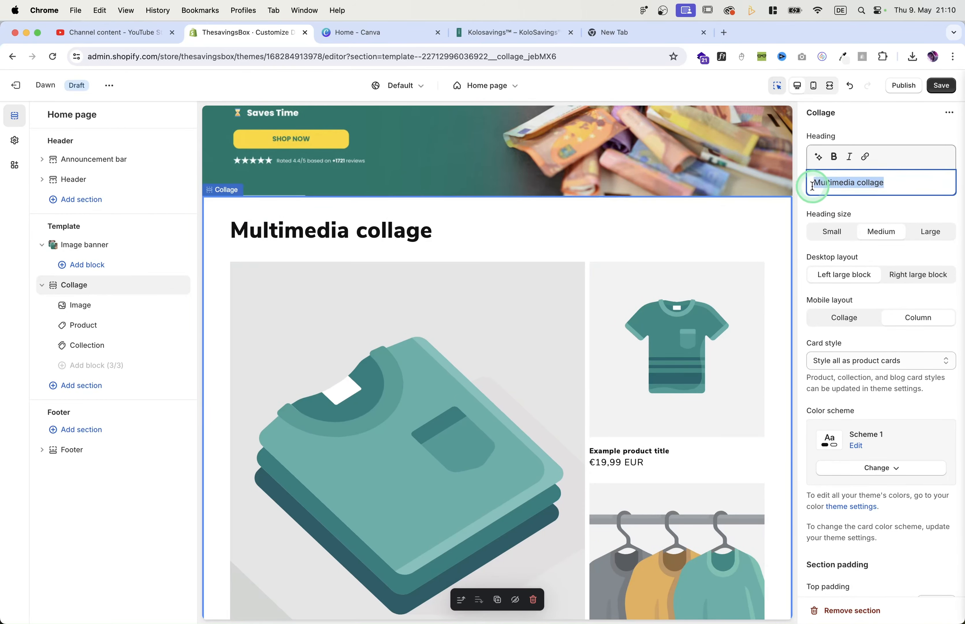
pyautogui.press('BackSpace')
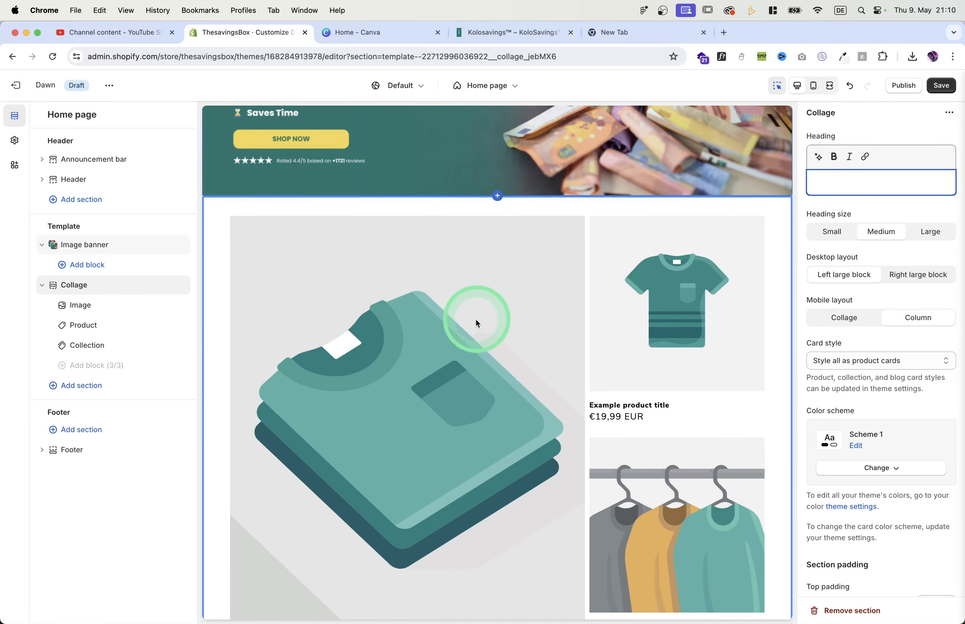
# Remove the Image and Product blocks from the Collage section.
pyautogui.scroll(-3, 469, 325)
pyautogui.scroll(-1, 470, 326)
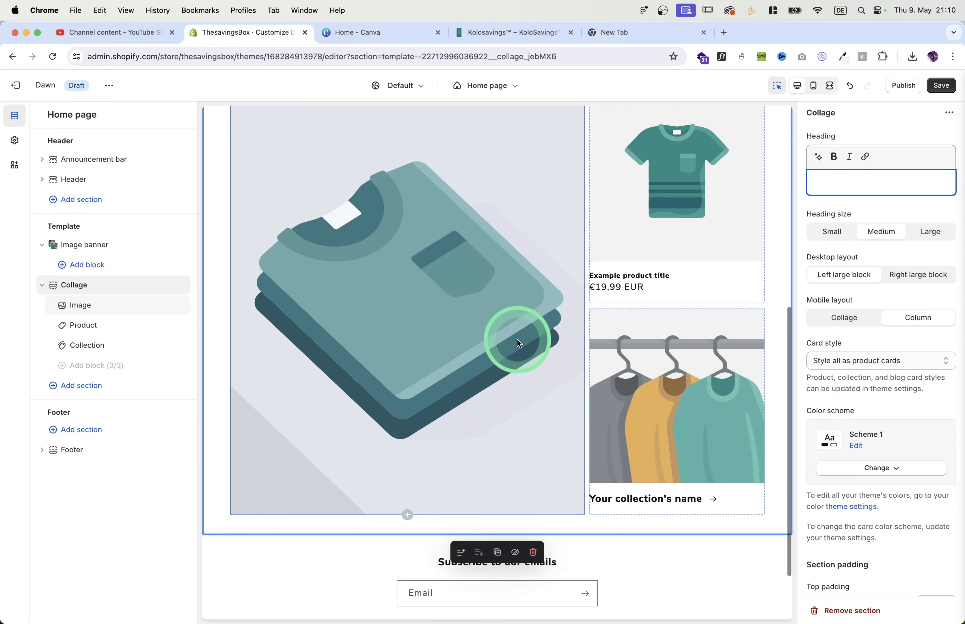
pyautogui.click(179, 303)
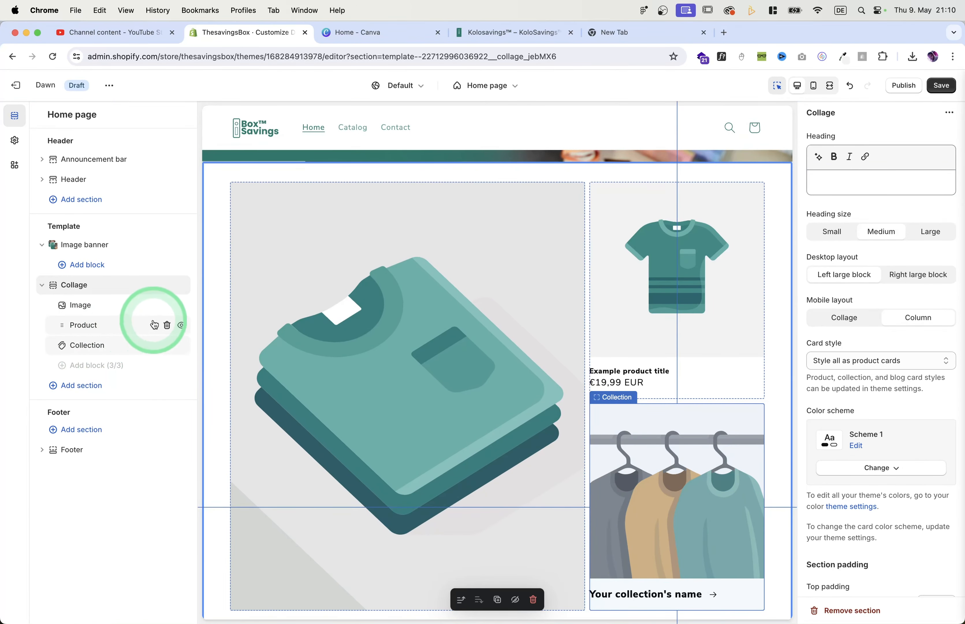
pyautogui.click(166, 325)
pyautogui.click(166, 306)
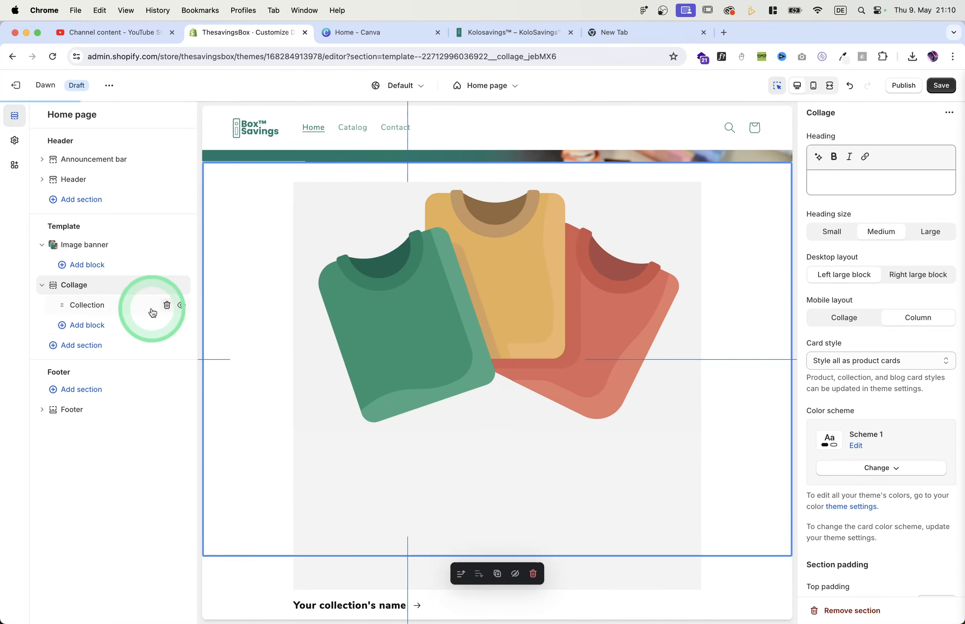
# Add two more Collection blocks to the Collage section so that it holds three.
pyautogui.click(89, 326)
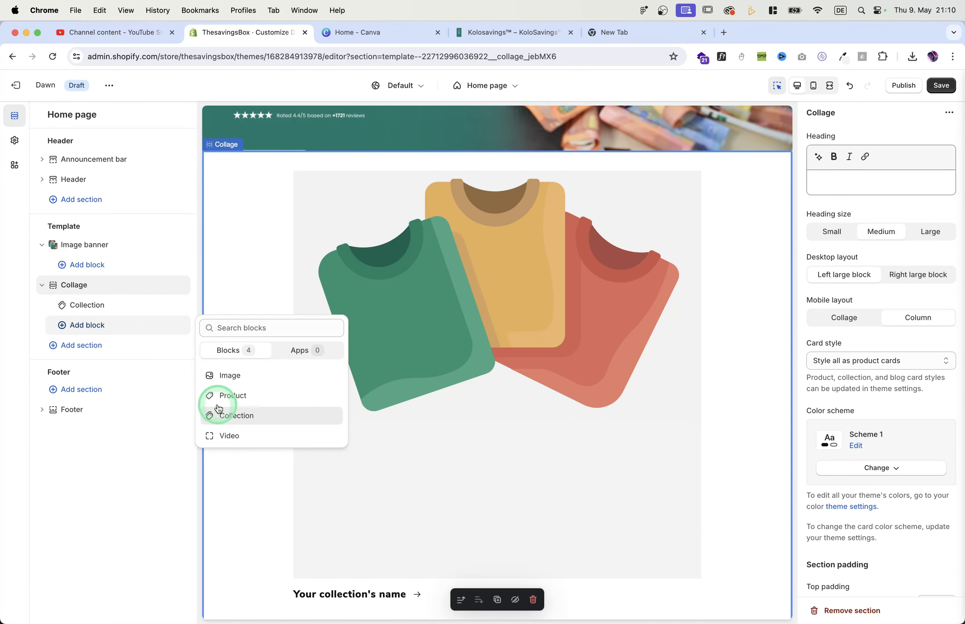
pyautogui.click(227, 414)
pyautogui.click(86, 346)
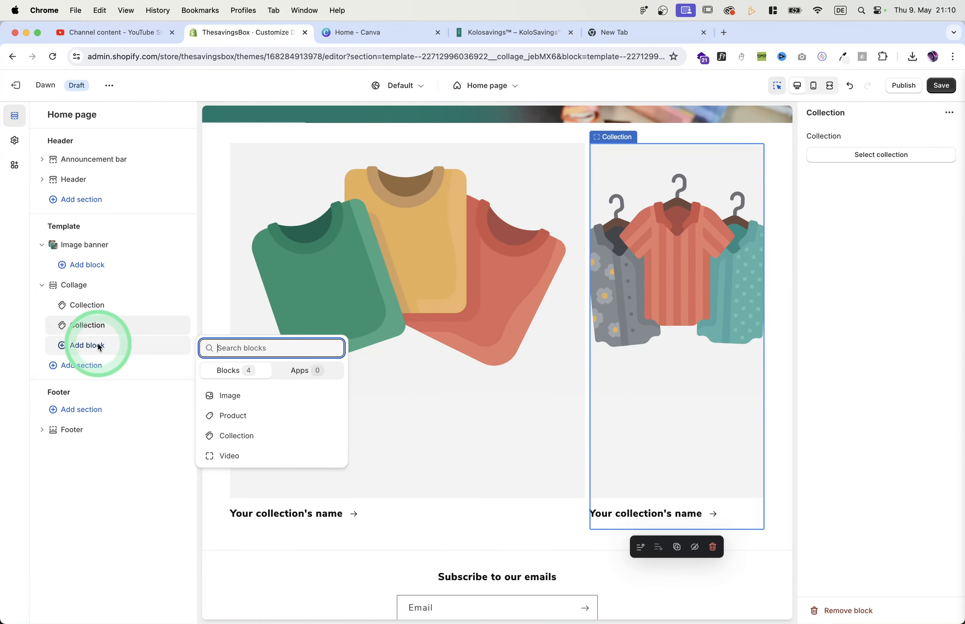
pyautogui.click(228, 433)
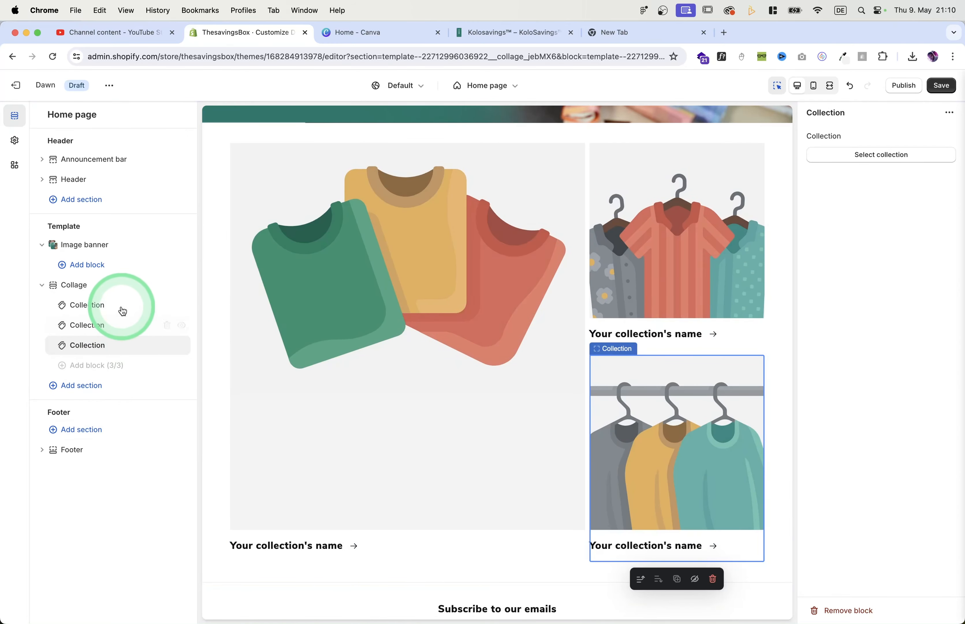
pyautogui.click(95, 308)
pyautogui.click(847, 160)
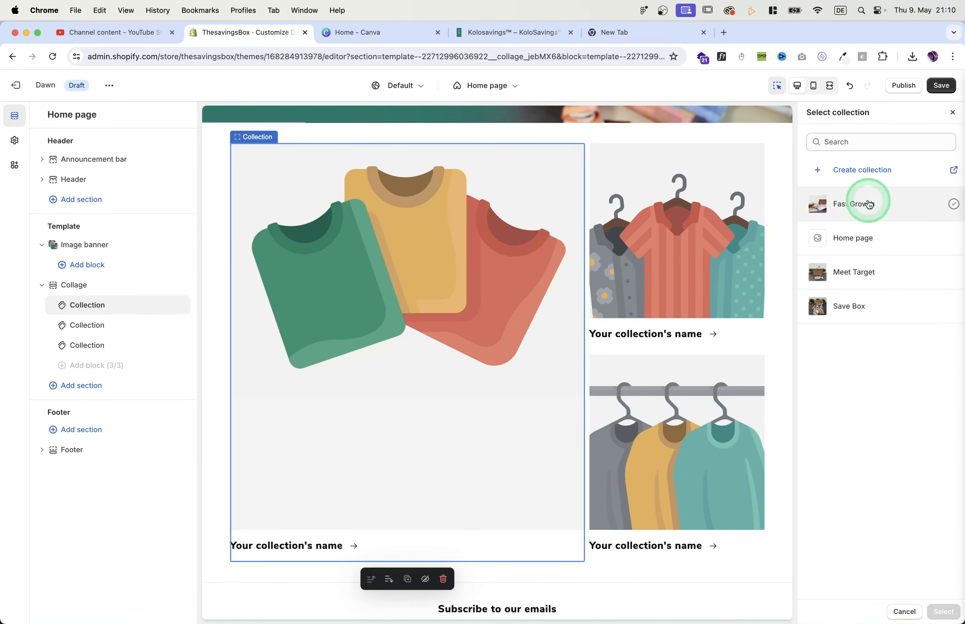
pyautogui.click(869, 203)
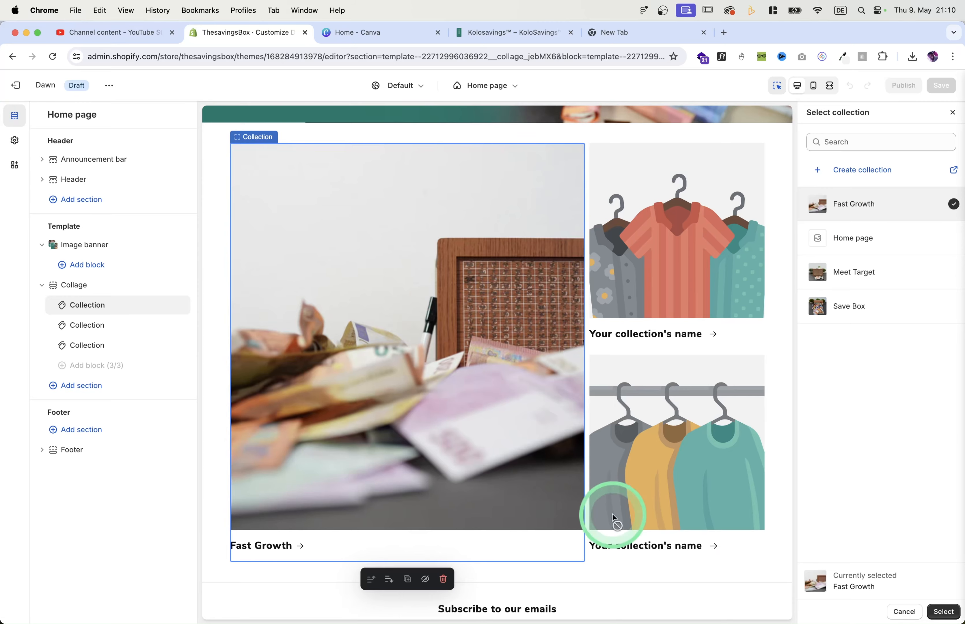
# Assign the Meet Target collection to the second Collection block of the Collage section.
pyautogui.click(101, 331)
pyautogui.click(885, 156)
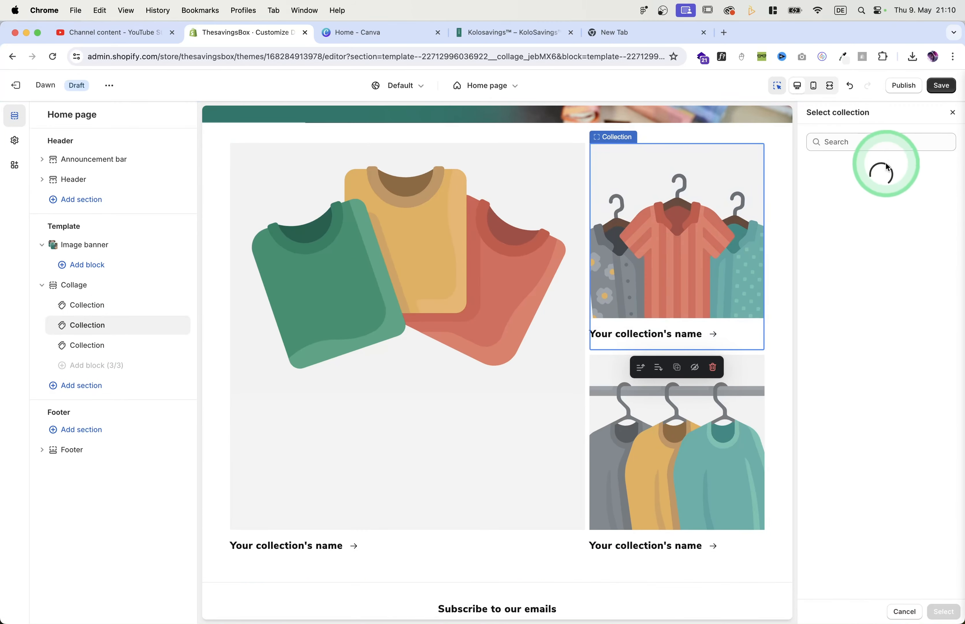
pyautogui.click(862, 273)
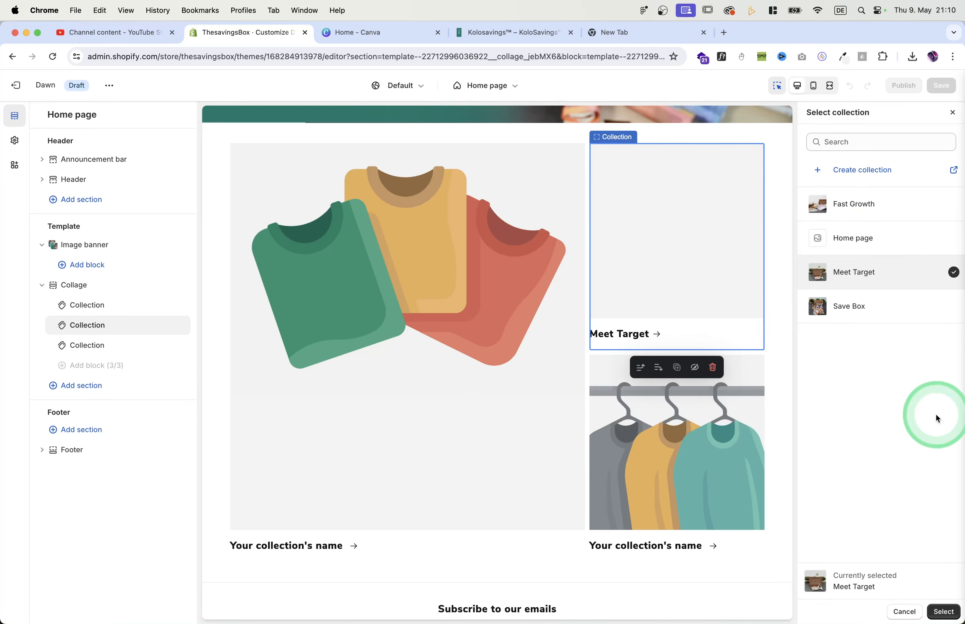
pyautogui.click(944, 611)
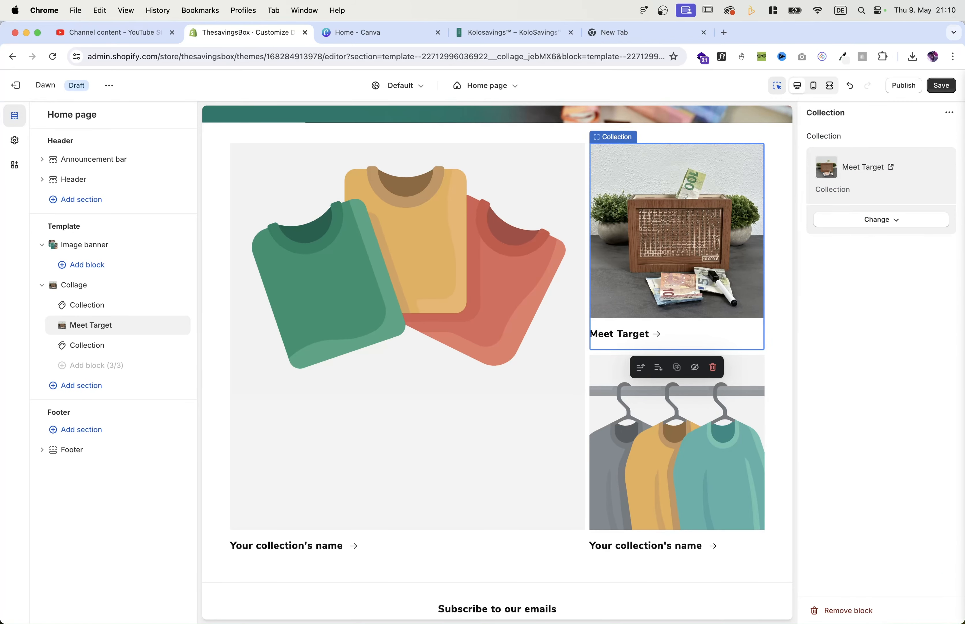
# Assign the Fast Growth collection to the first Collection block of the Collage section.
pyautogui.click(98, 305)
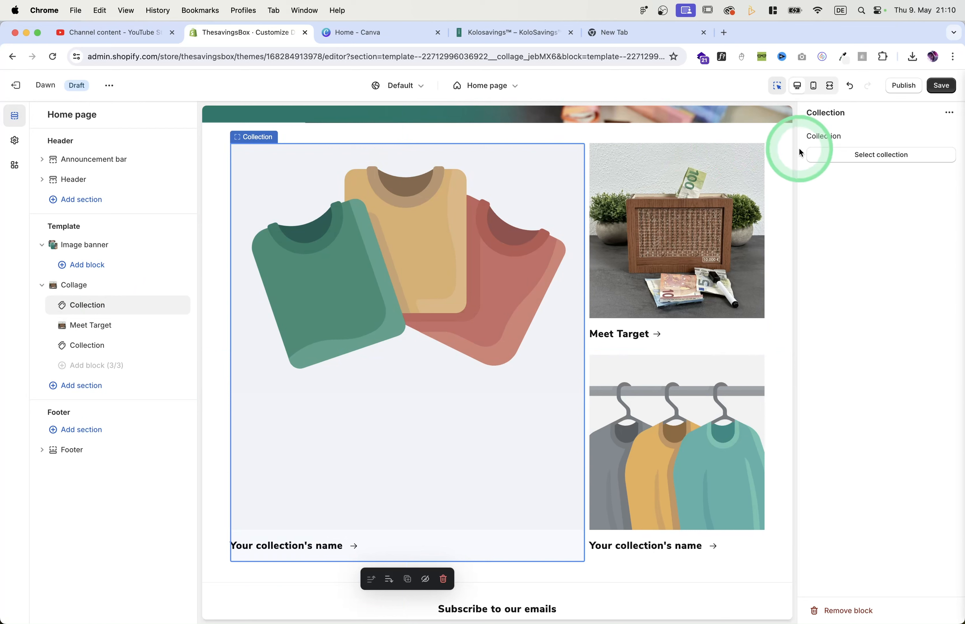
pyautogui.click(875, 154)
pyautogui.click(856, 203)
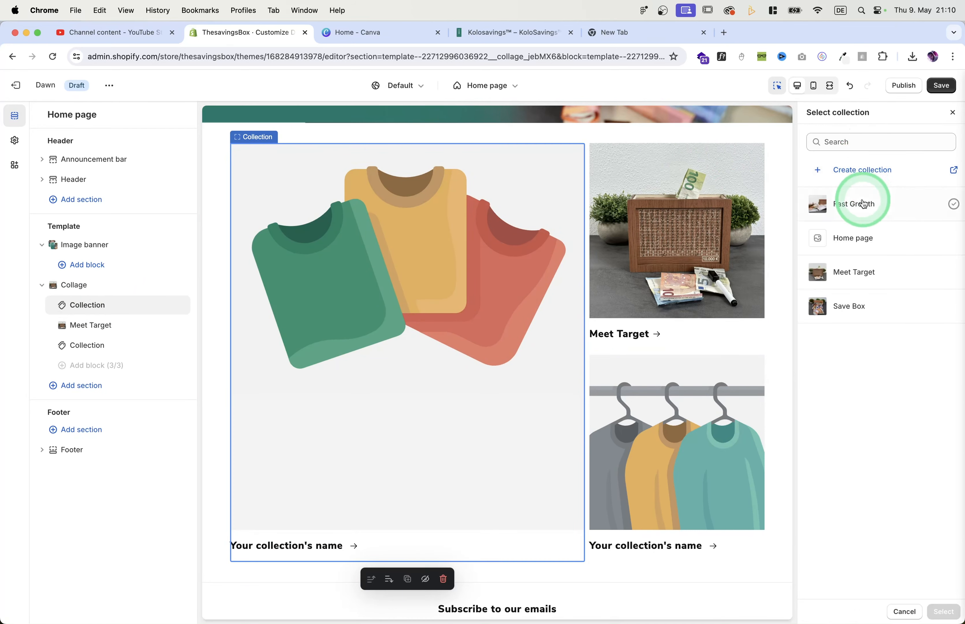
pyautogui.click(945, 611)
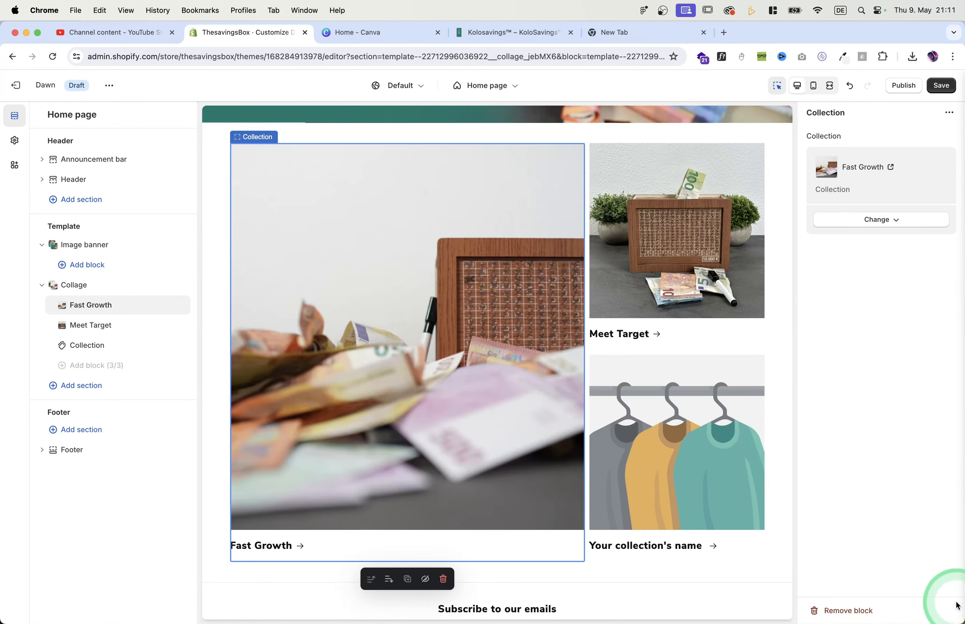
# Assign the Save Box collection to the third Collection block of the Collage section and save the theme.
pyautogui.click(107, 345)
pyautogui.click(879, 155)
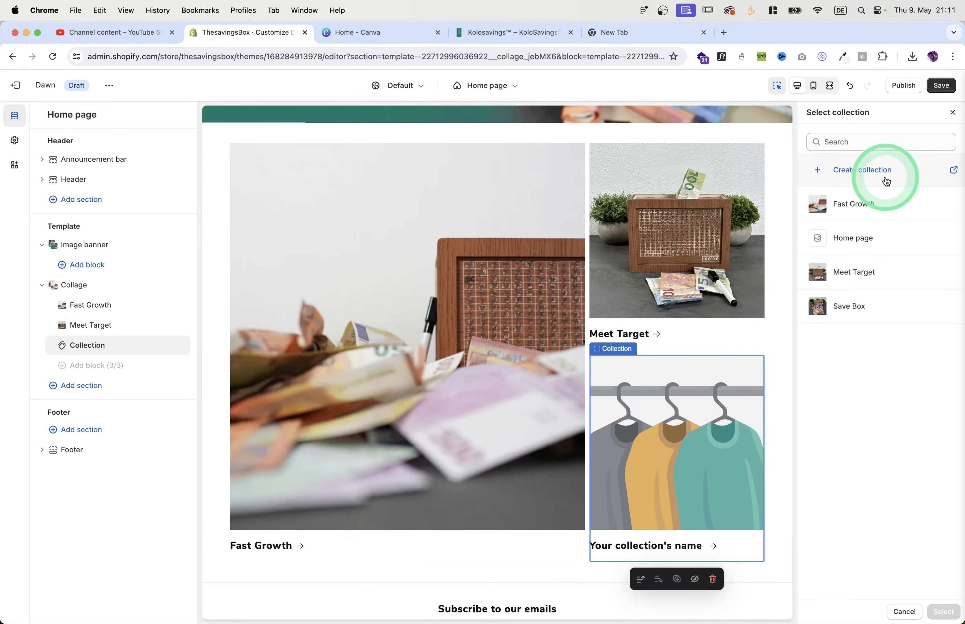
pyautogui.click(862, 304)
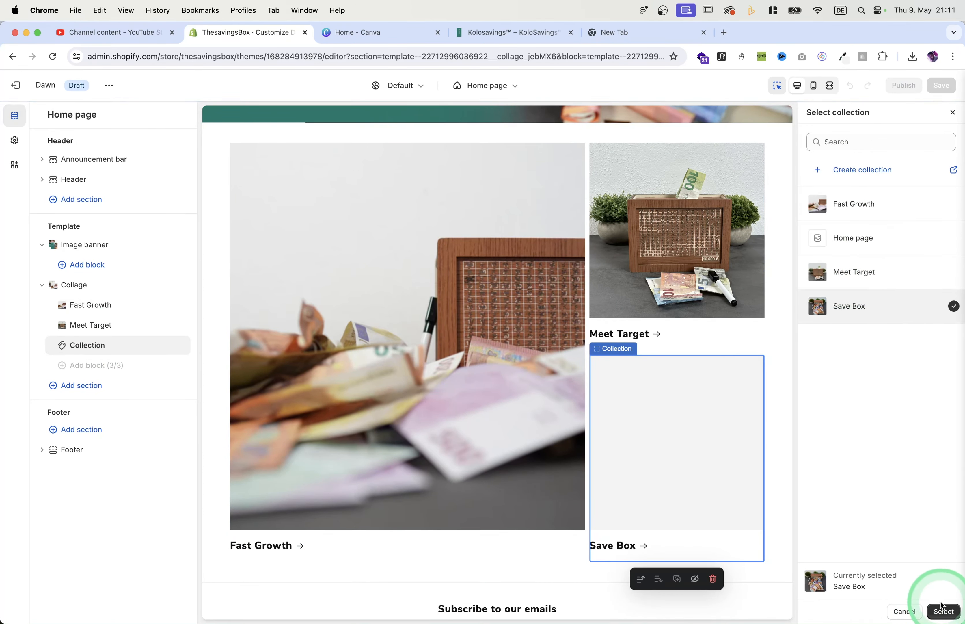
pyautogui.click(942, 611)
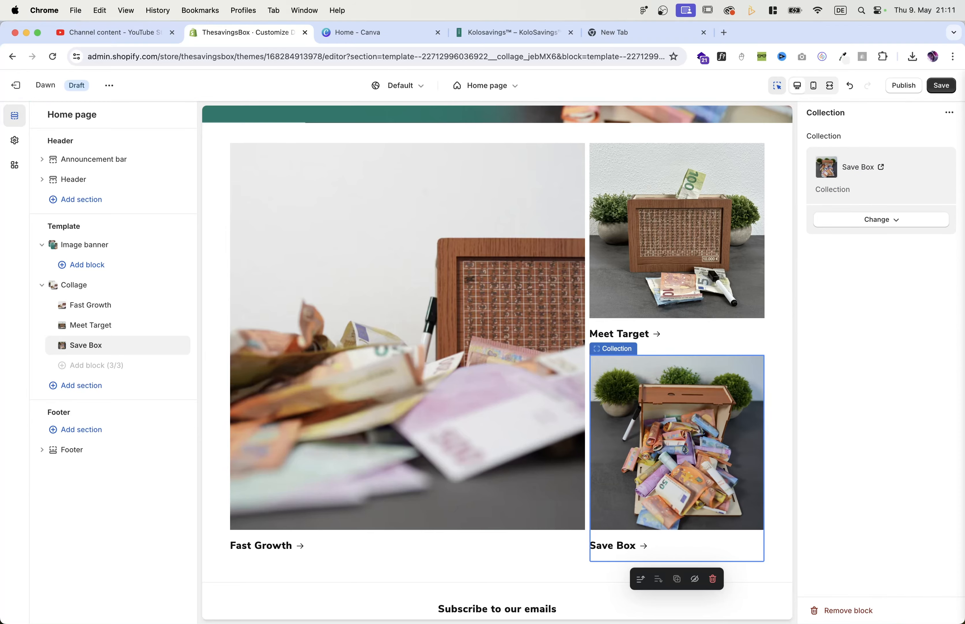
pyautogui.click(939, 87)
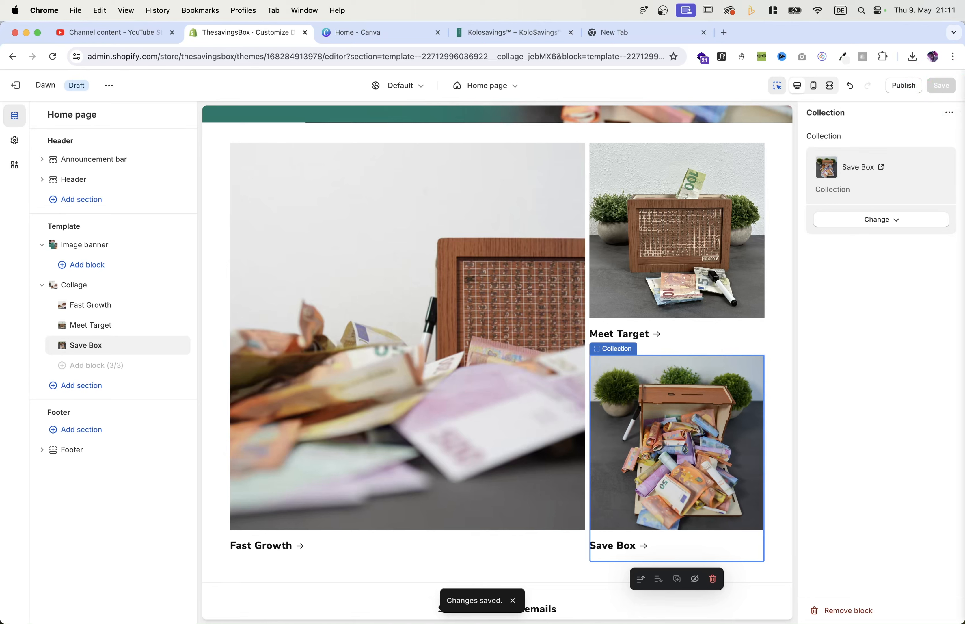
# Set the Collage section's color scheme to Scheme 7 and save the change.
pyautogui.click(688, 130)
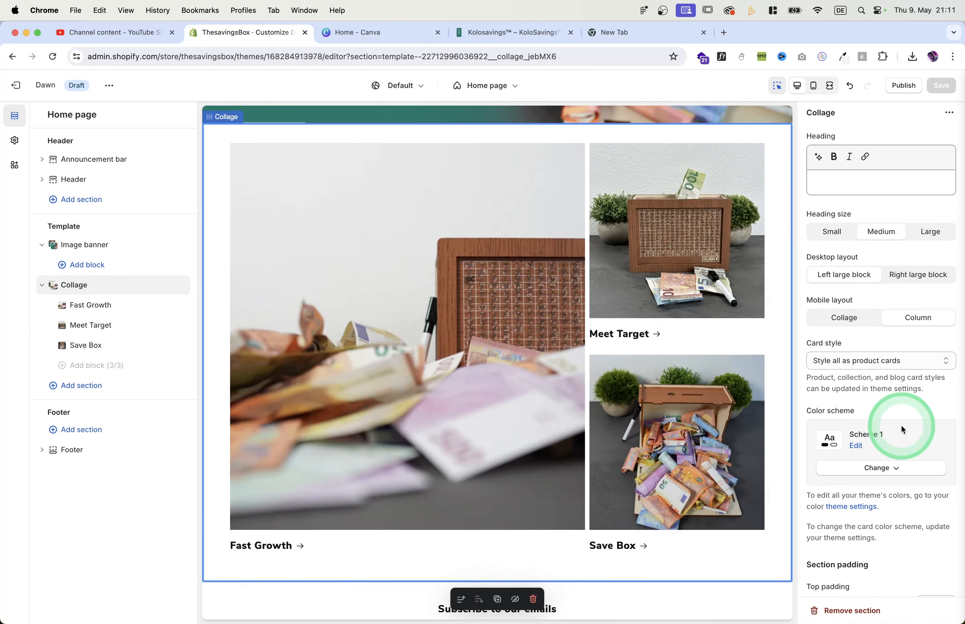
pyautogui.click(868, 463)
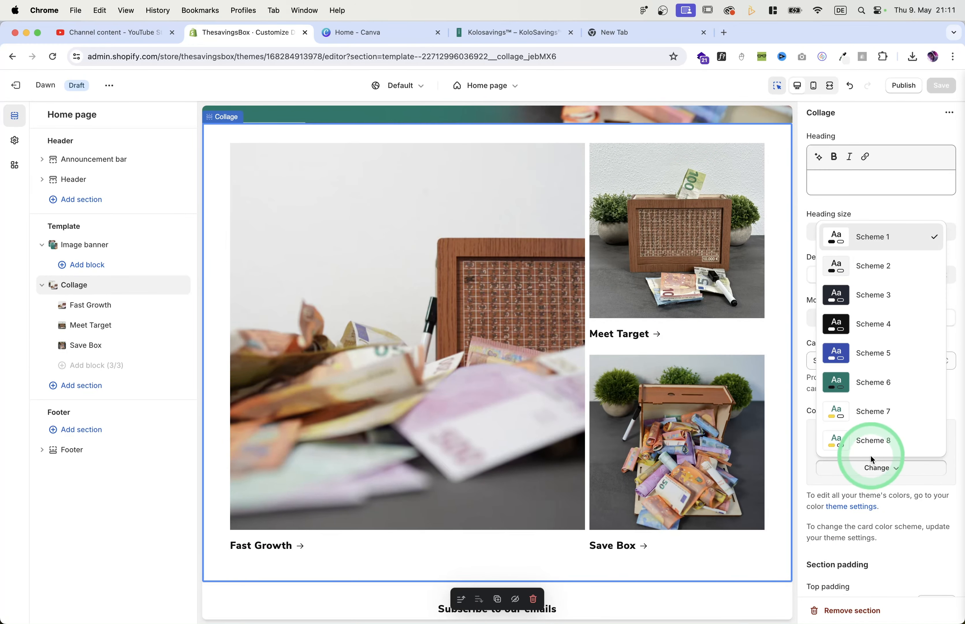
pyautogui.click(879, 424)
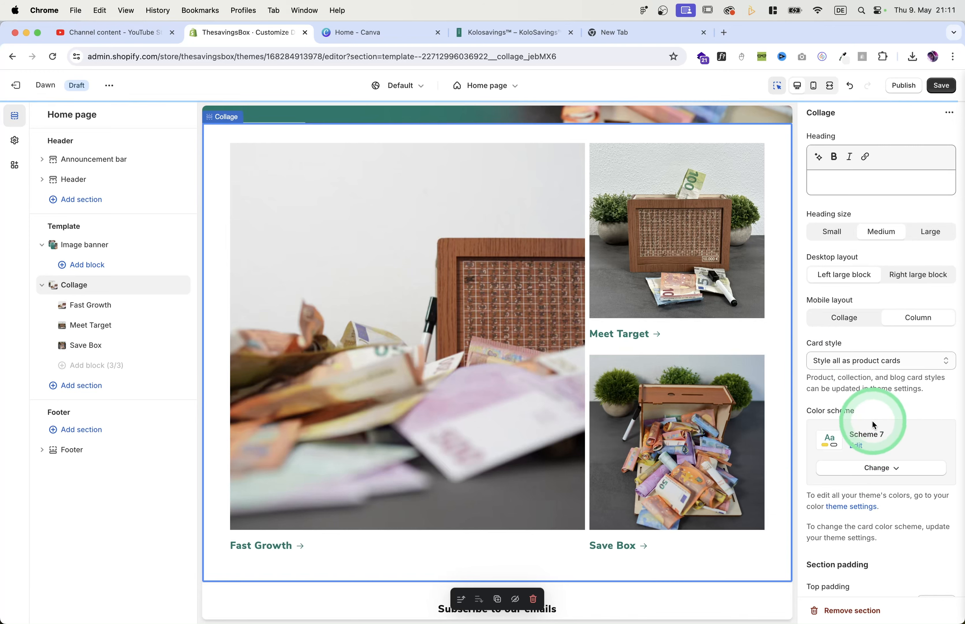
pyautogui.click(946, 87)
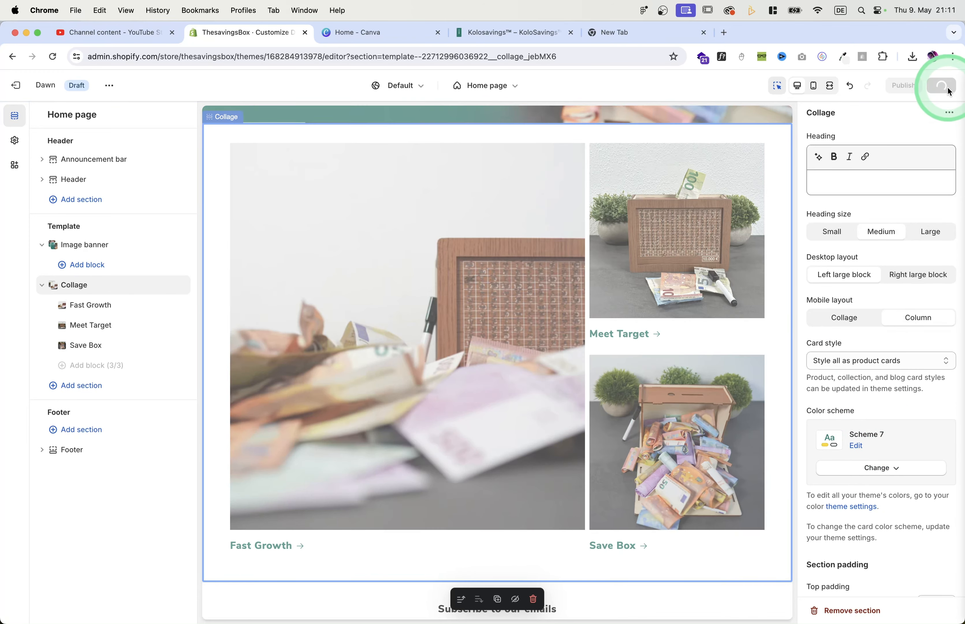
# Check the four-column icon section on the Kolosavings reference store and add a Multicolumn section below the Collage section.
pyautogui.click(513, 32)
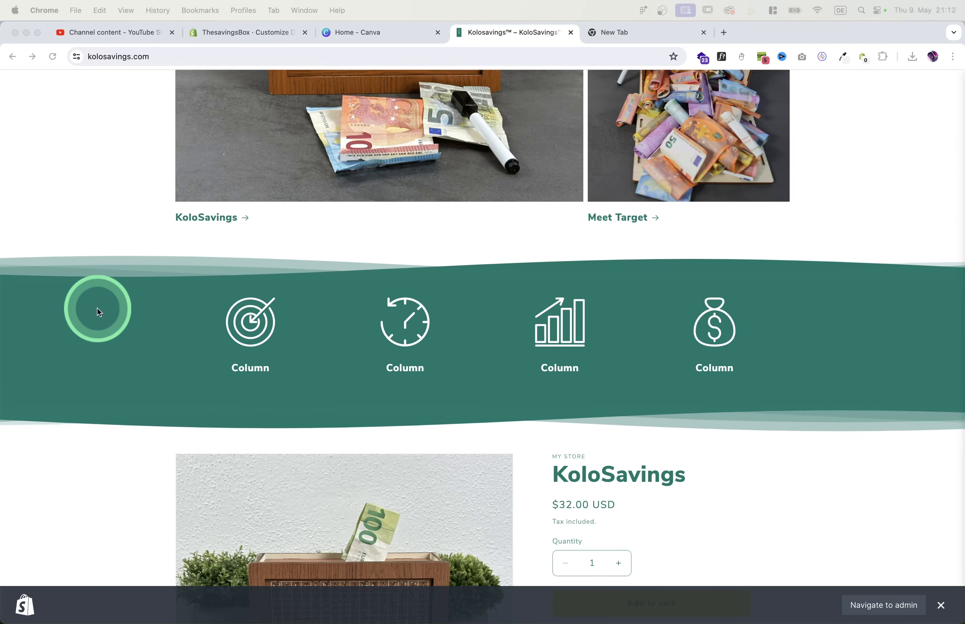
pyautogui.press('super+2')
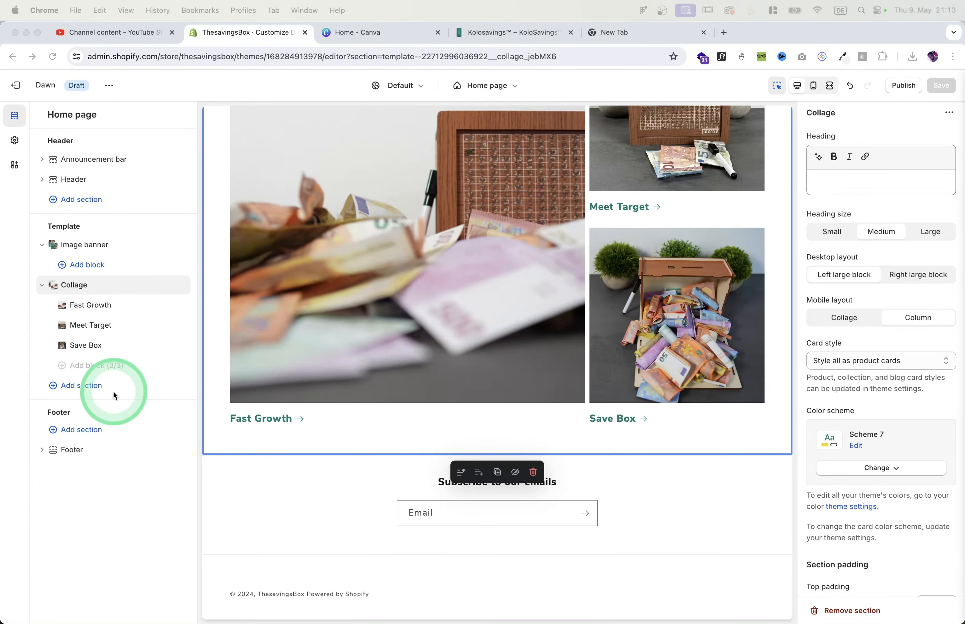
pyautogui.click(84, 387)
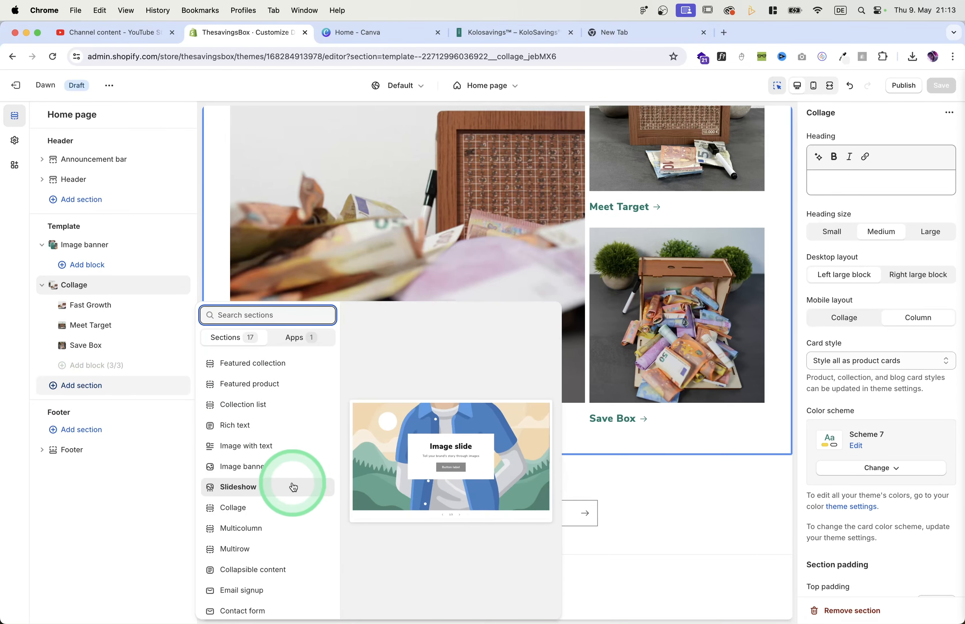
pyautogui.scroll(-2, 276, 518)
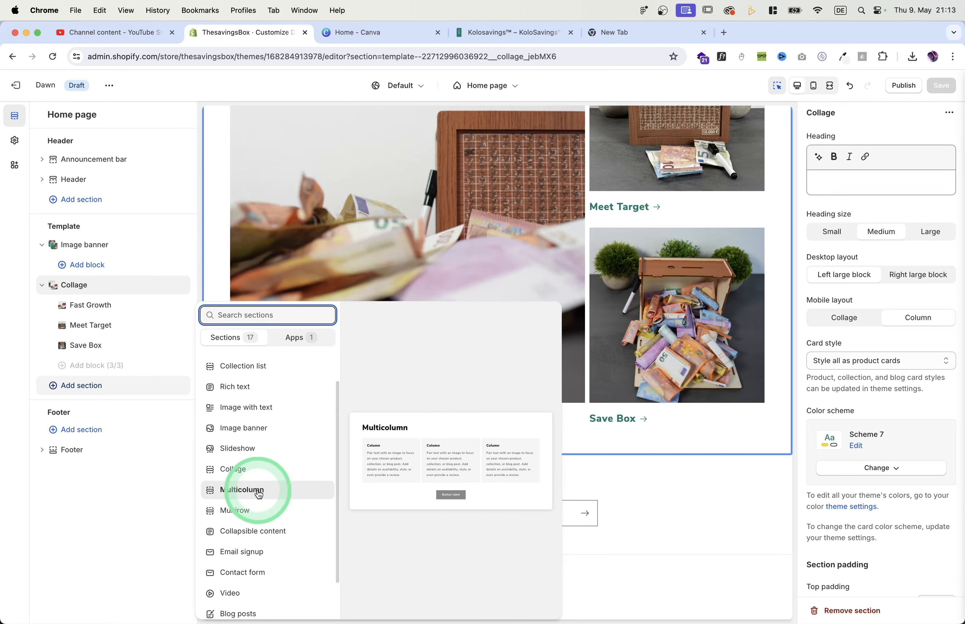
pyautogui.click(258, 492)
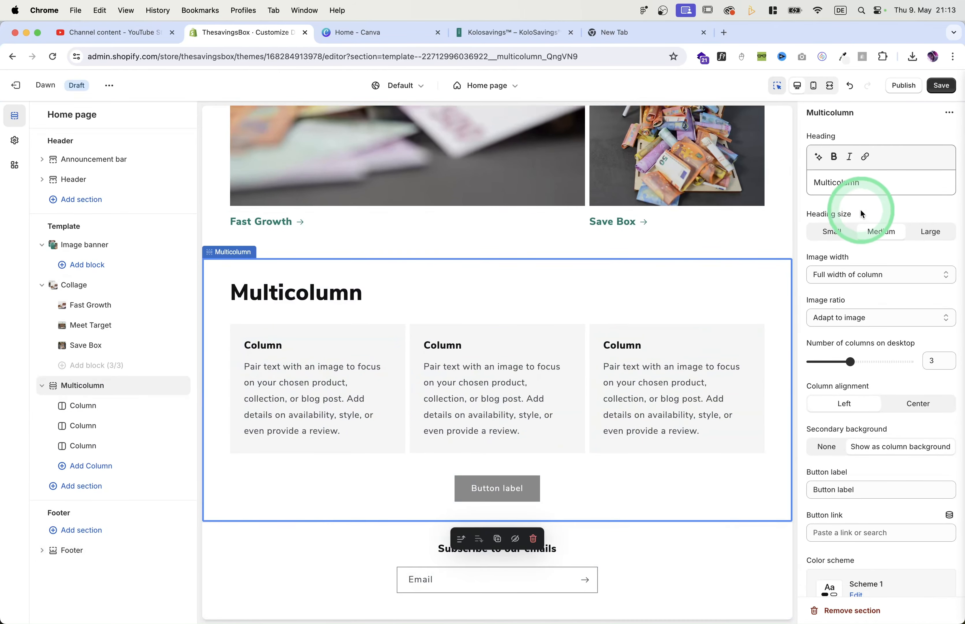
# Delete the Multicolumn section's heading text, add a fourth column to the section, and save.
pyautogui.click(871, 185)
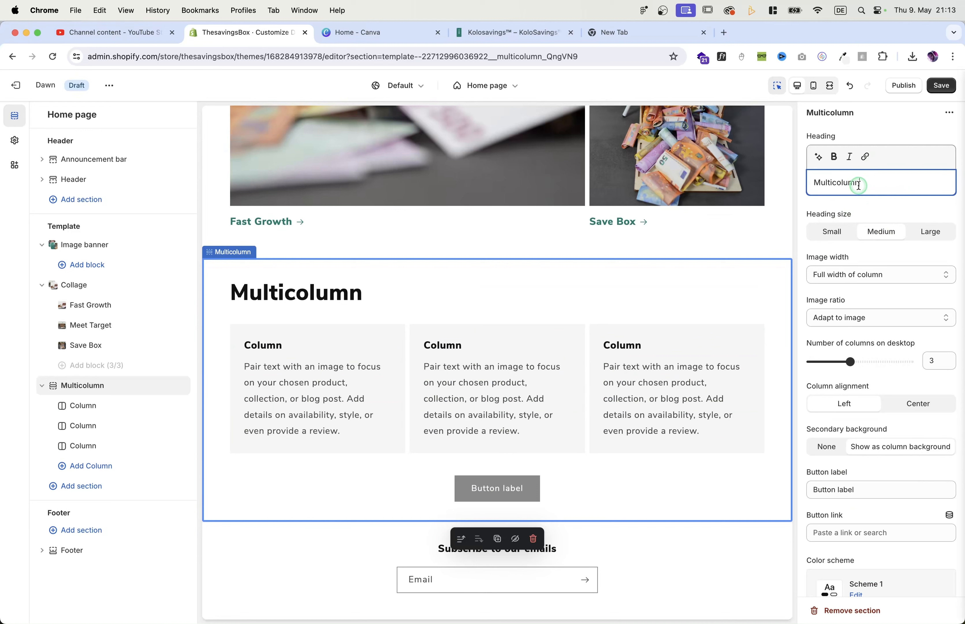
pyautogui.press('BackSpace')
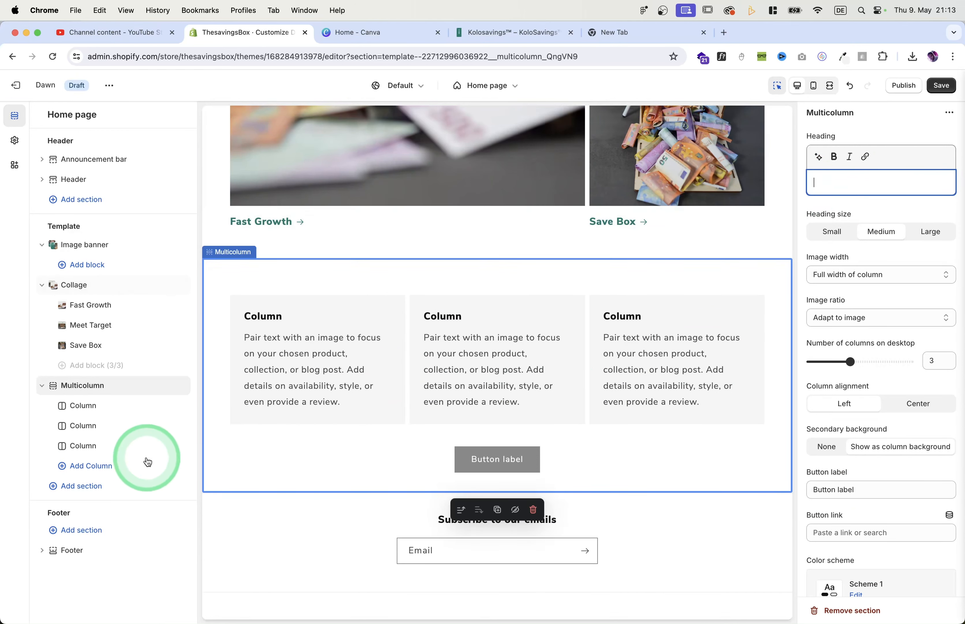
pyautogui.click(87, 466)
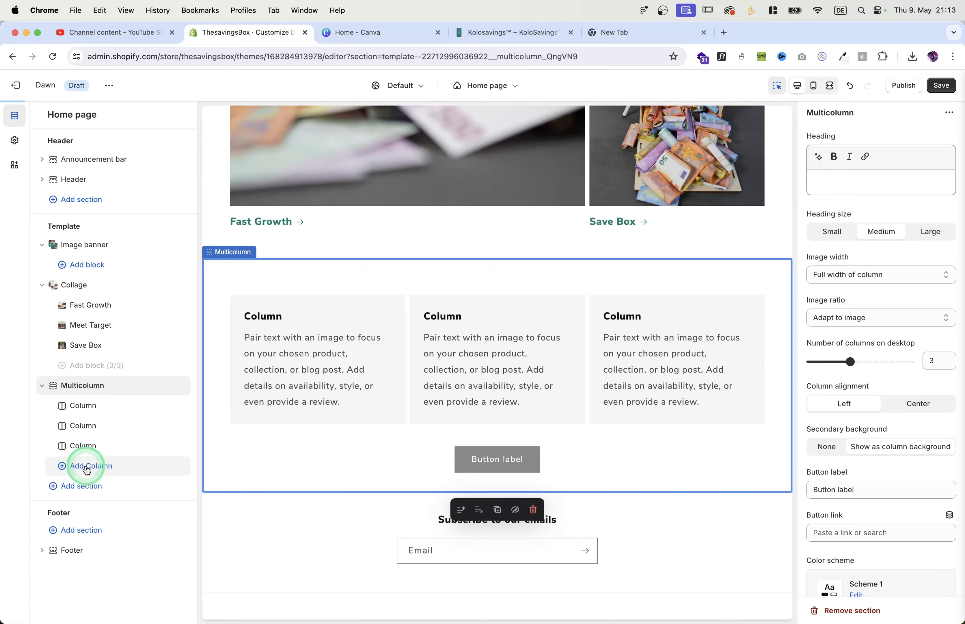
pyautogui.click(943, 86)
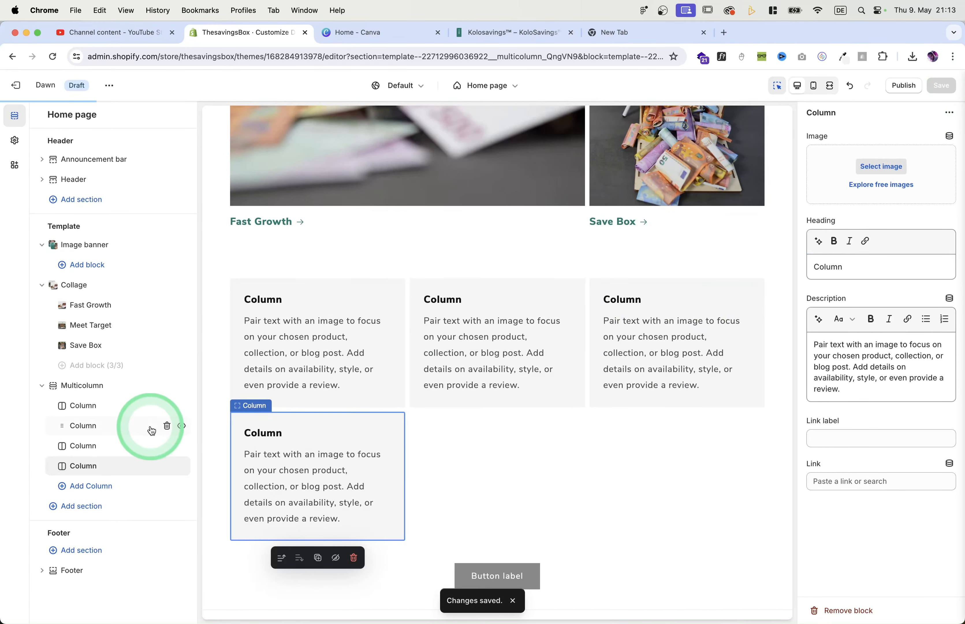
# Set the Multicolumn section's number of columns on desktop to 4 and save the theme.
pyautogui.click(108, 387)
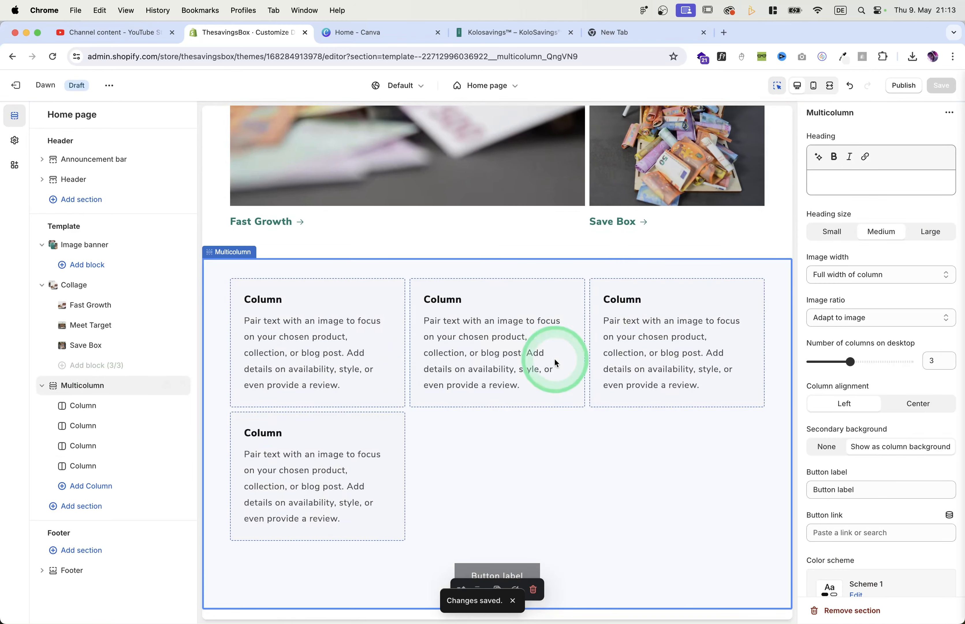
pyautogui.click(900, 364)
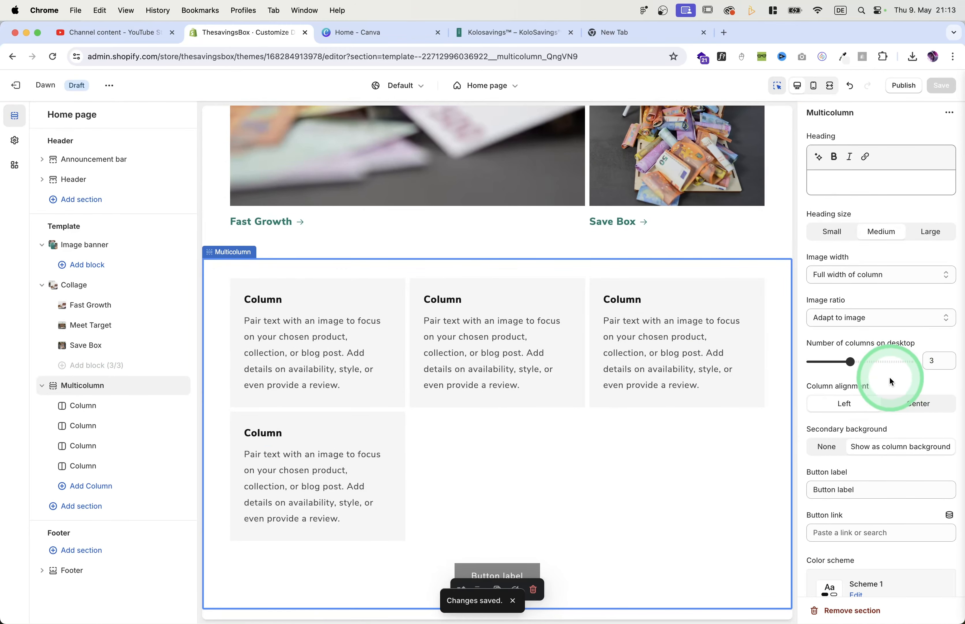
pyautogui.moveTo(854, 362); pyautogui.dragTo(862, 362)
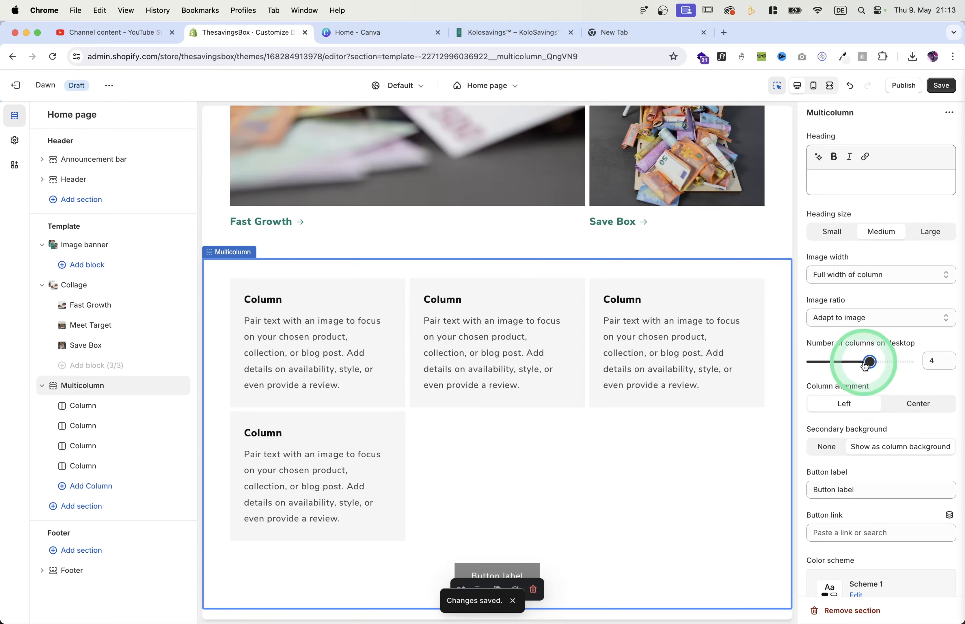
pyautogui.click(939, 85)
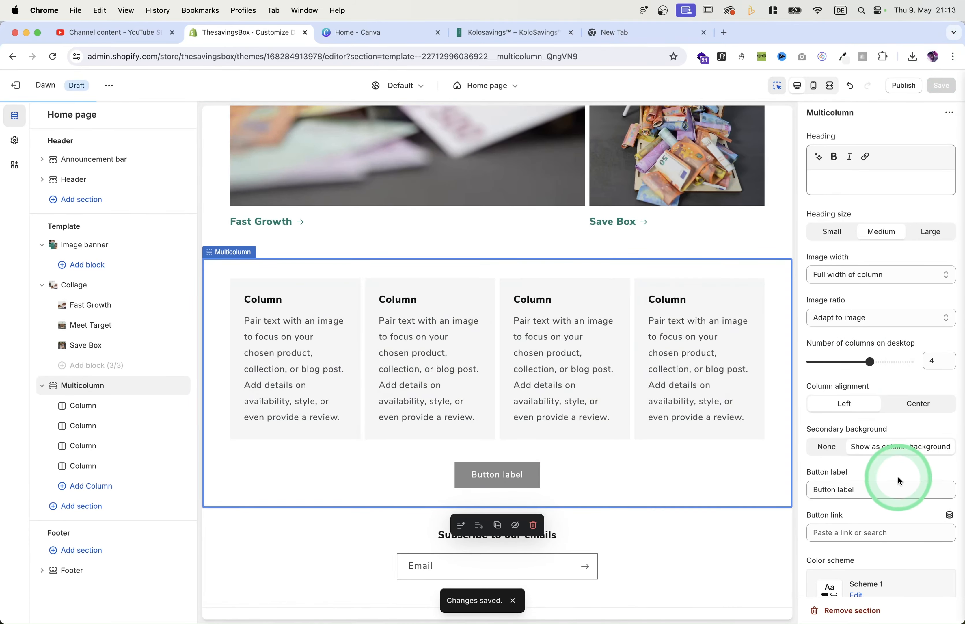
# Clear the Multicolumn section's button label so the section has no button, and save the theme.
pyautogui.moveTo(900, 481); pyautogui.dragTo(823, 485)
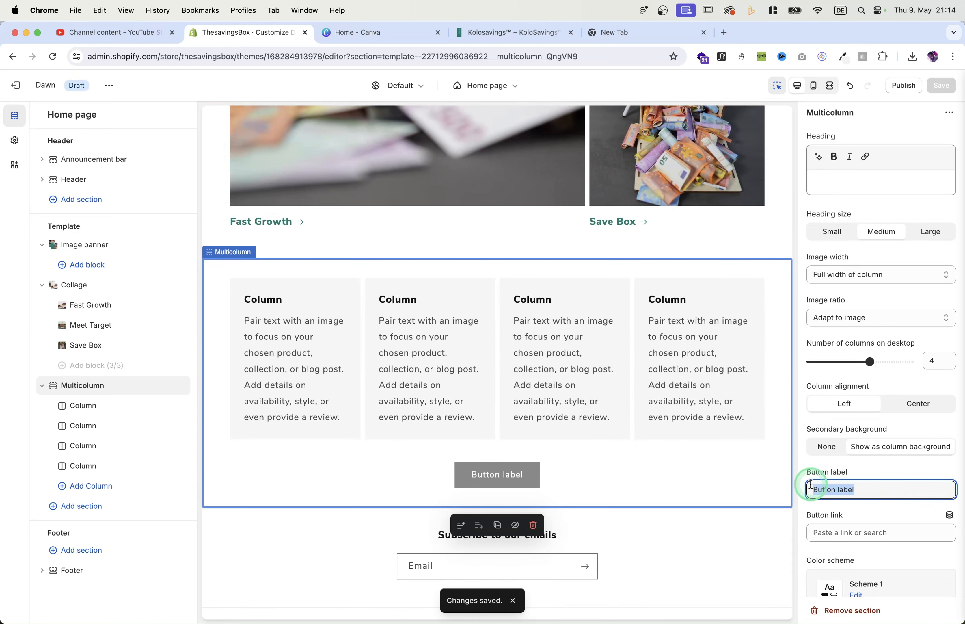
pyautogui.press('BackSpace')
pyautogui.click(953, 94)
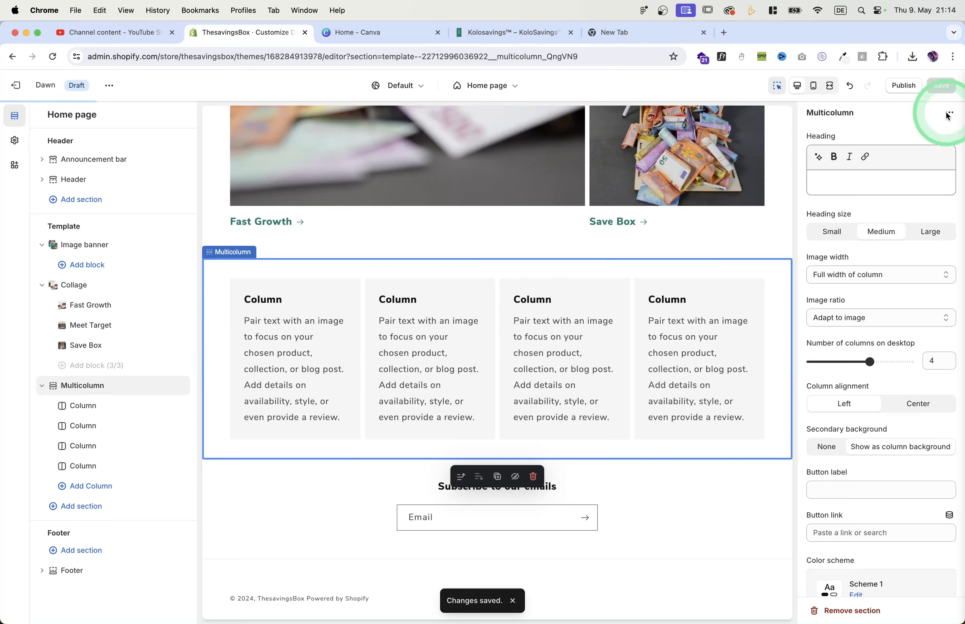
# Set the Multicolumn section's column alignment to Center and save the theme.
pyautogui.scroll(-1, 893, 455)
pyautogui.scroll(1, 895, 456)
pyautogui.scroll(-1, 895, 440)
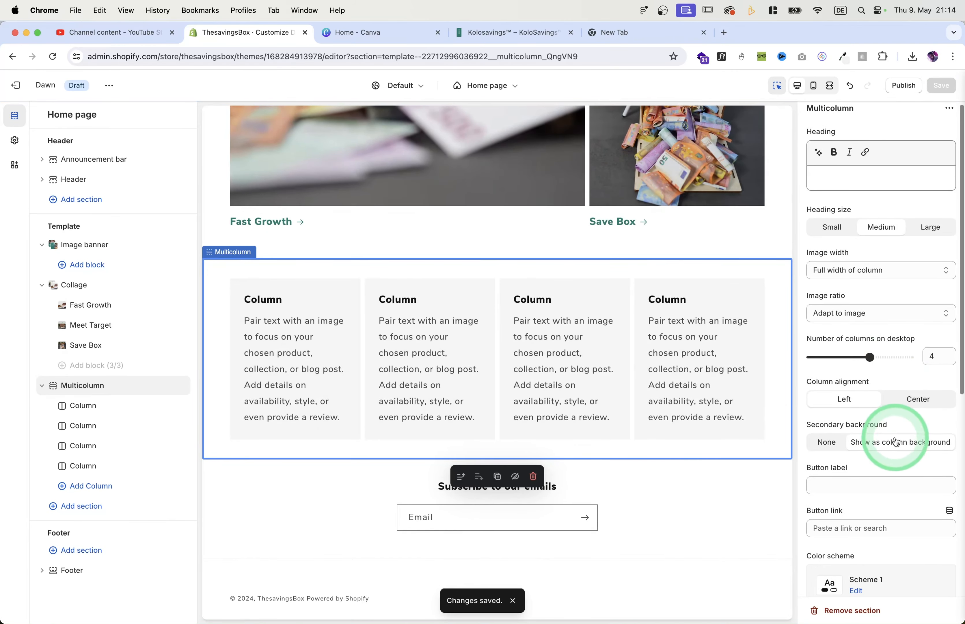
pyautogui.click(923, 400)
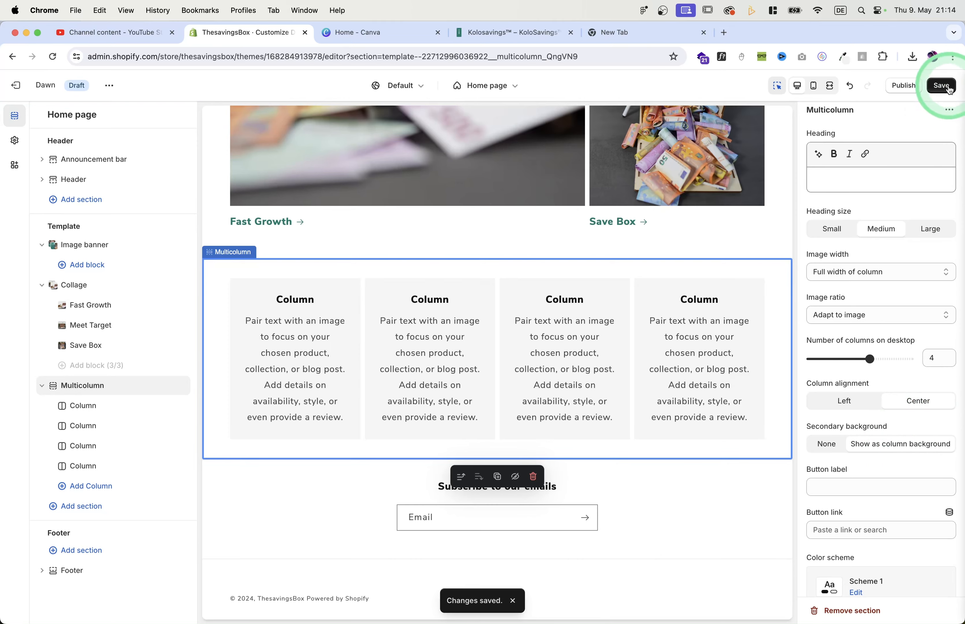
pyautogui.click(939, 86)
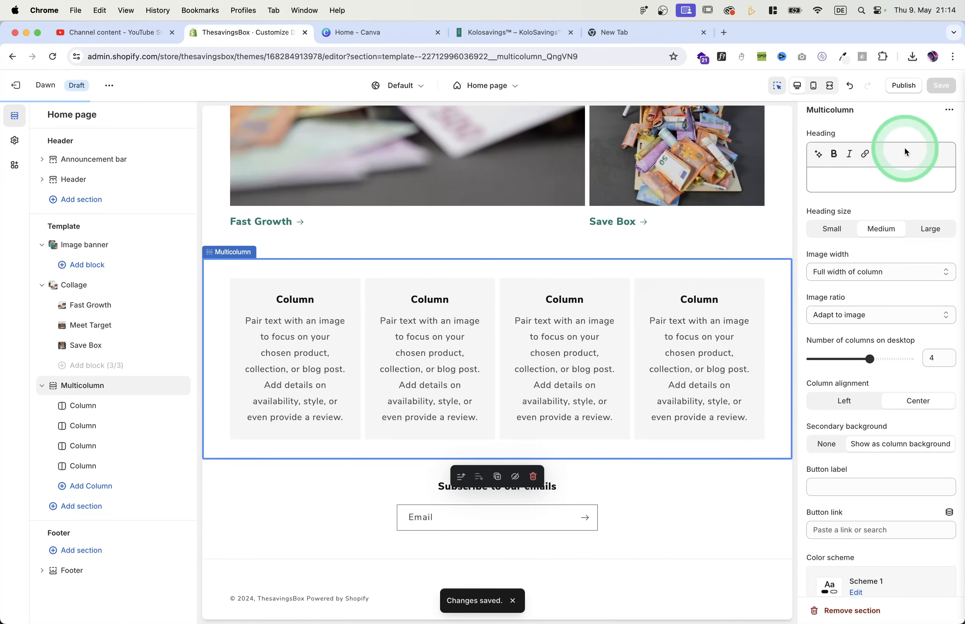
# Set the Multicolumn section's color scheme to Scheme 6 and save the theme.
pyautogui.scroll(-5, 827, 264)
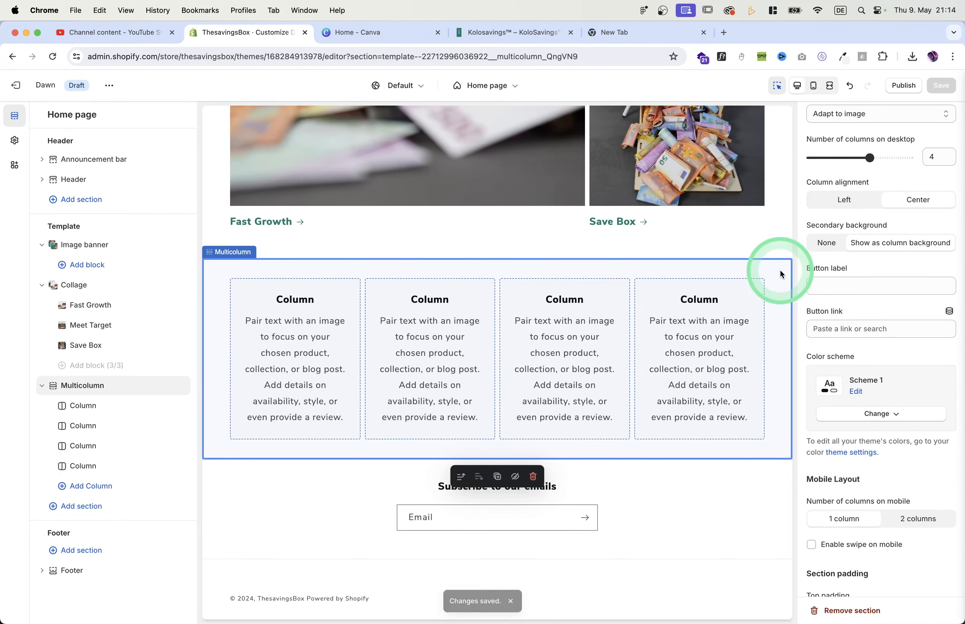
pyautogui.scroll(-4, 890, 245)
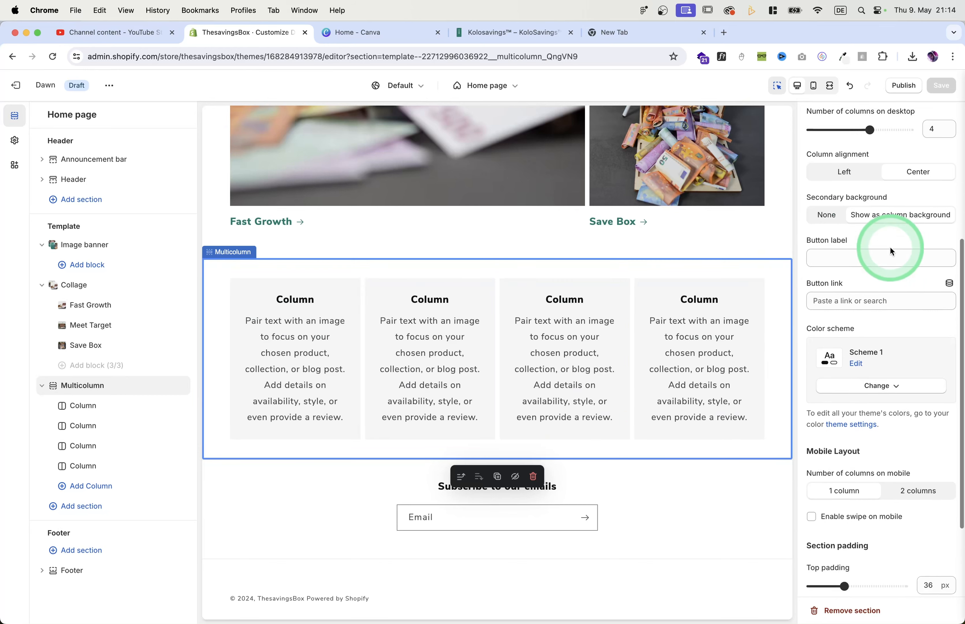
pyautogui.scroll(9, 890, 246)
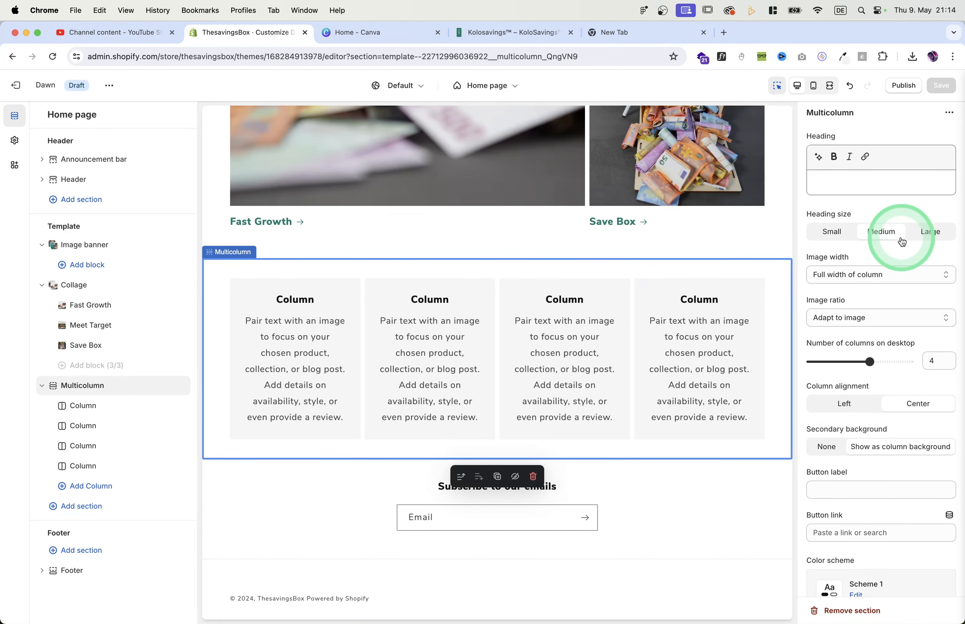
pyautogui.scroll(-8, 885, 246)
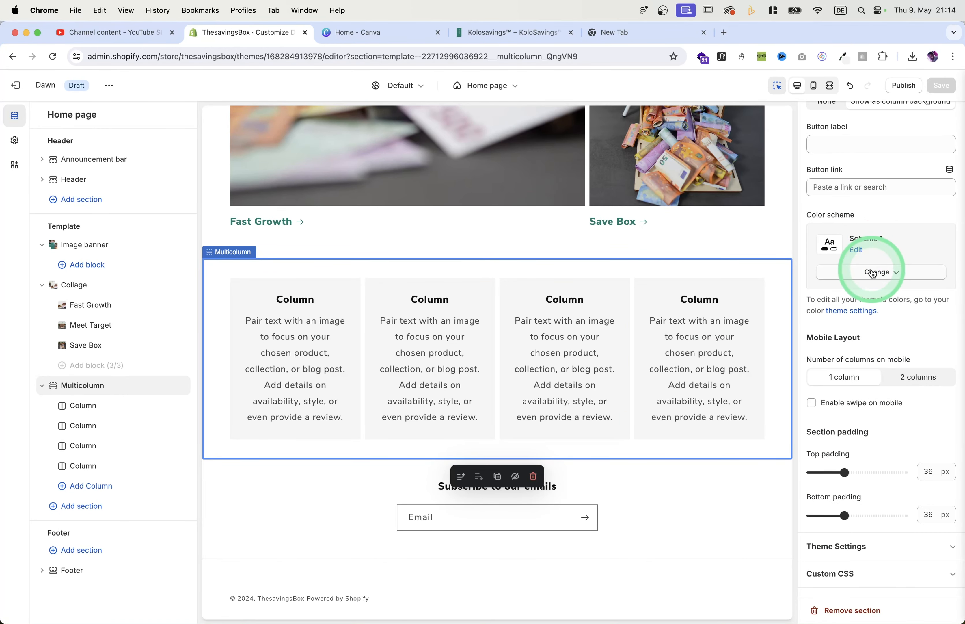
pyautogui.click(879, 273)
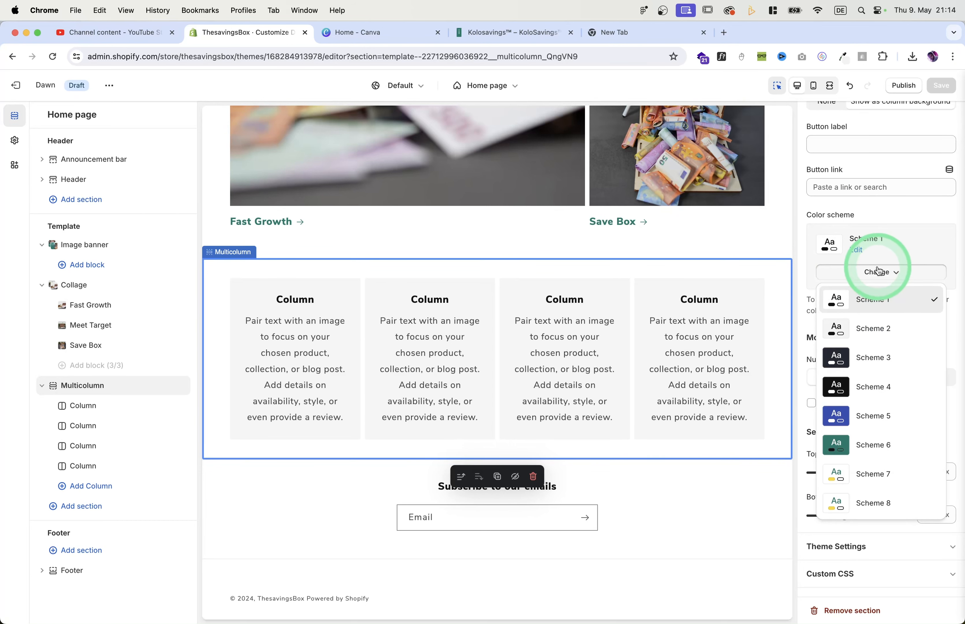
pyautogui.click(876, 445)
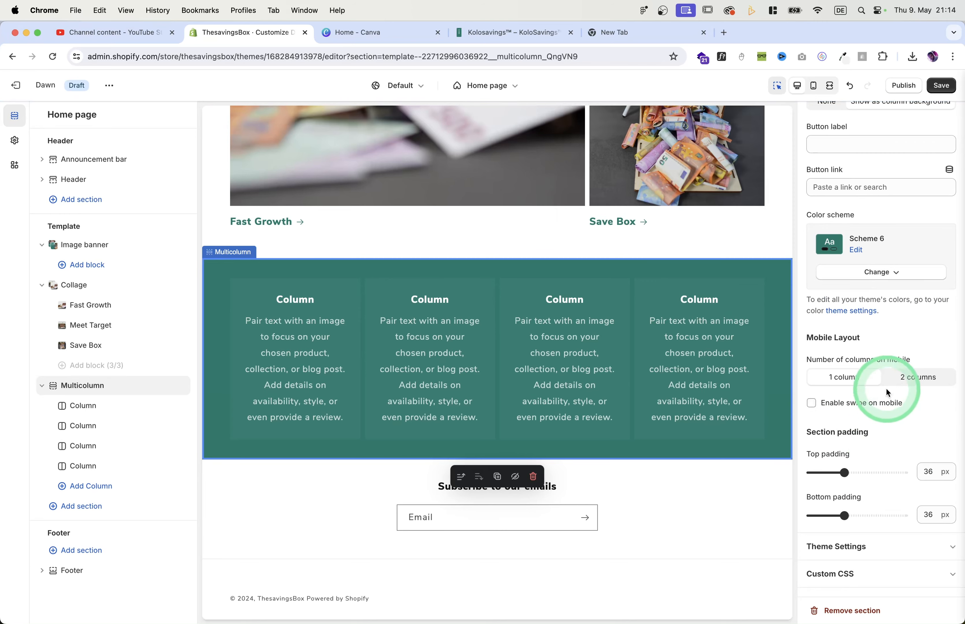
pyautogui.click(944, 86)
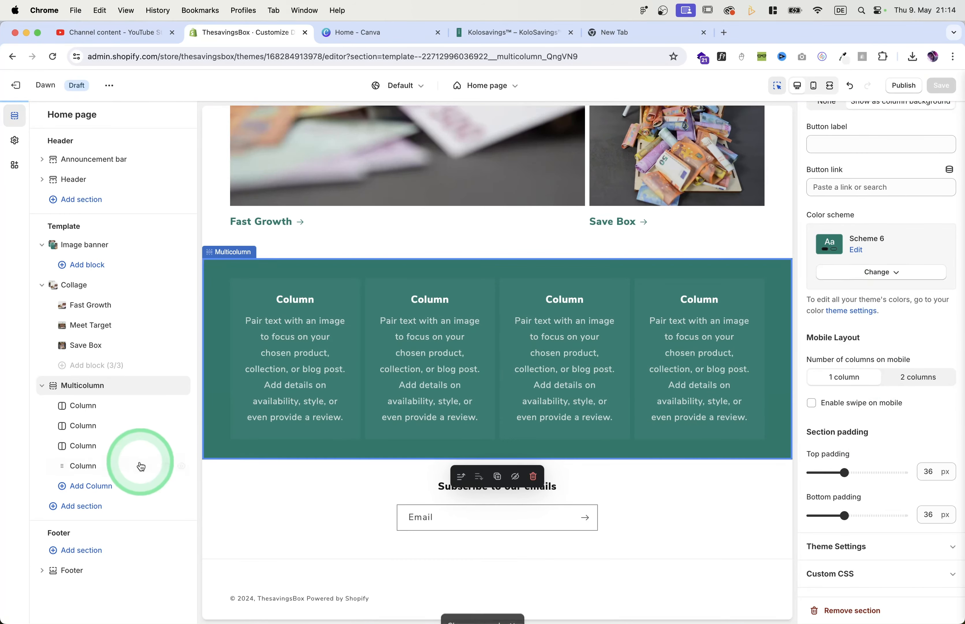
# Delete the placeholder description text from all four columns of the Multicolumn section and save the changes.
pyautogui.click(89, 412)
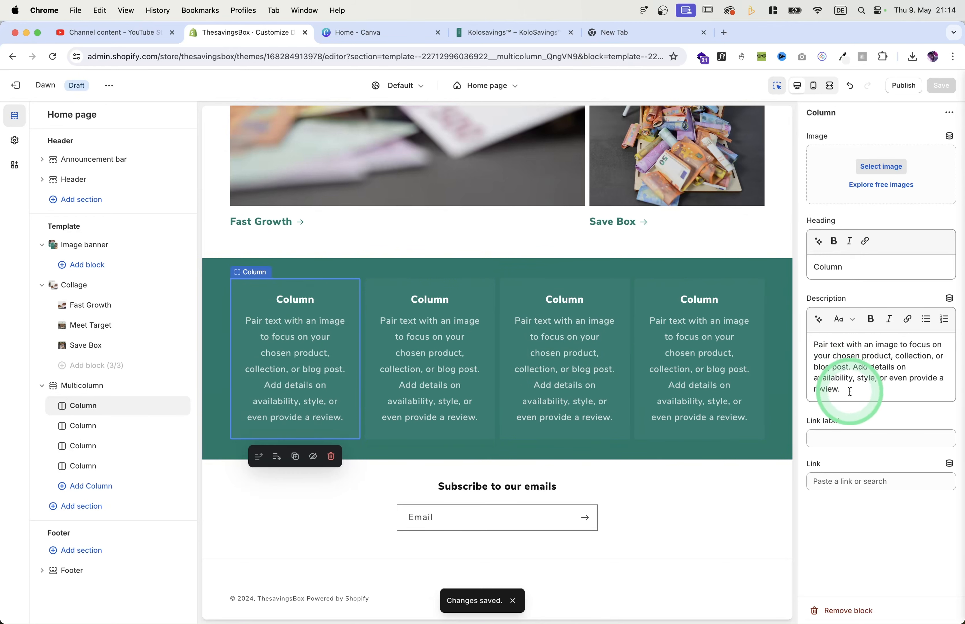
pyautogui.moveTo(850, 392); pyautogui.dragTo(815, 345)
pyautogui.press('BackSpace')
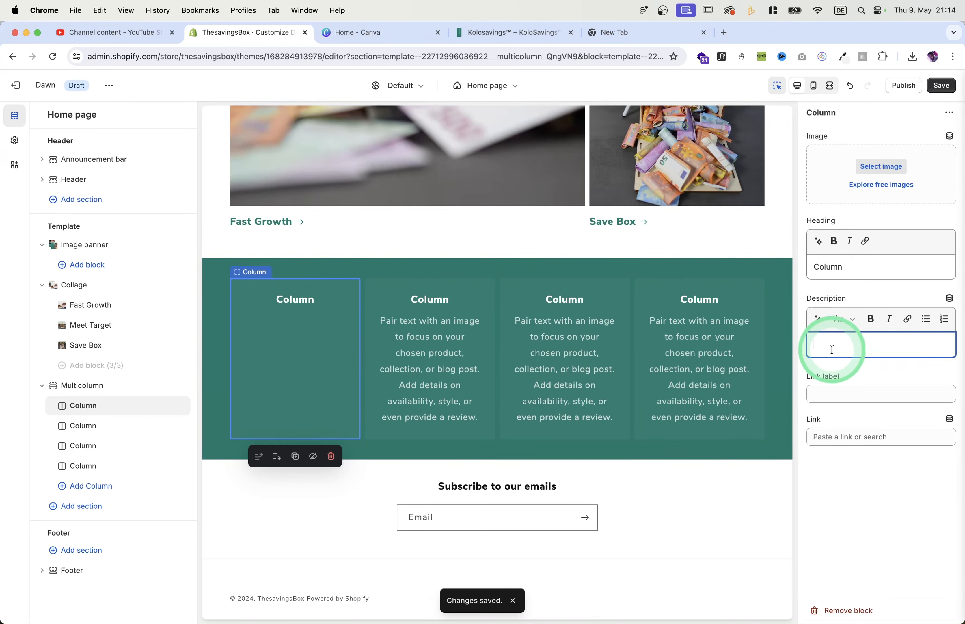
pyautogui.click(941, 86)
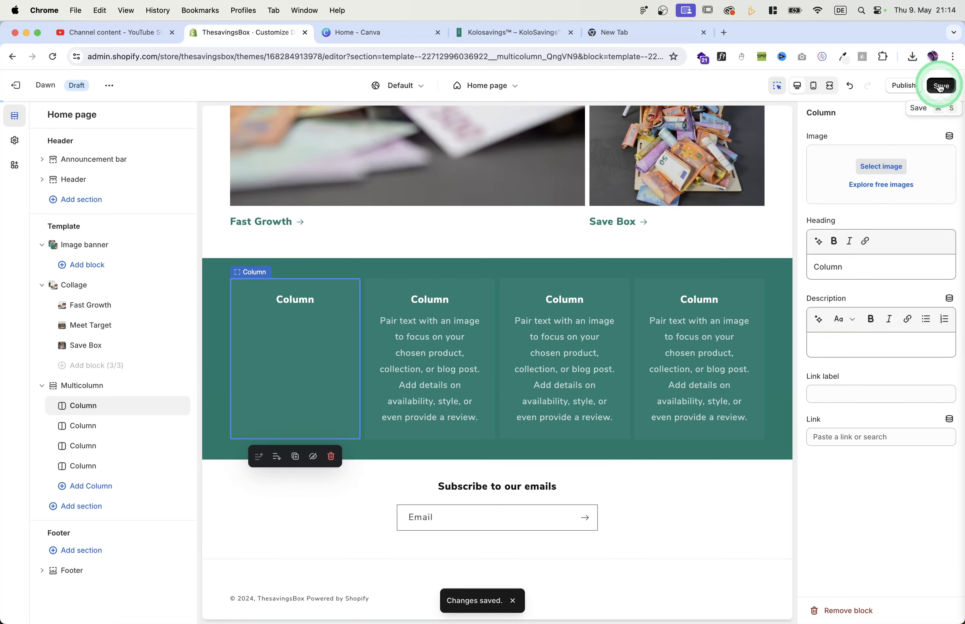
pyautogui.click(447, 373)
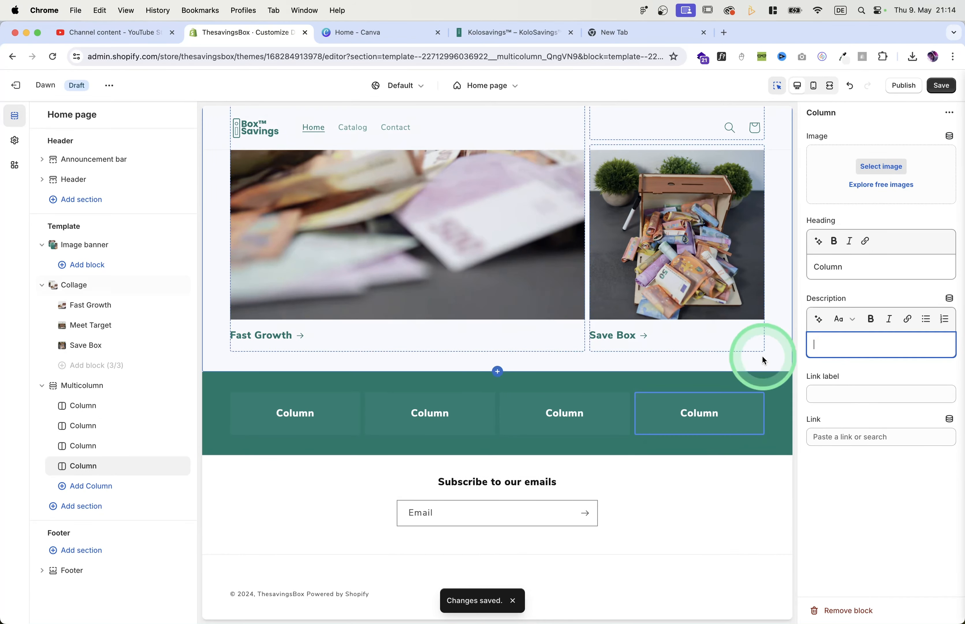
pyautogui.click(949, 80)
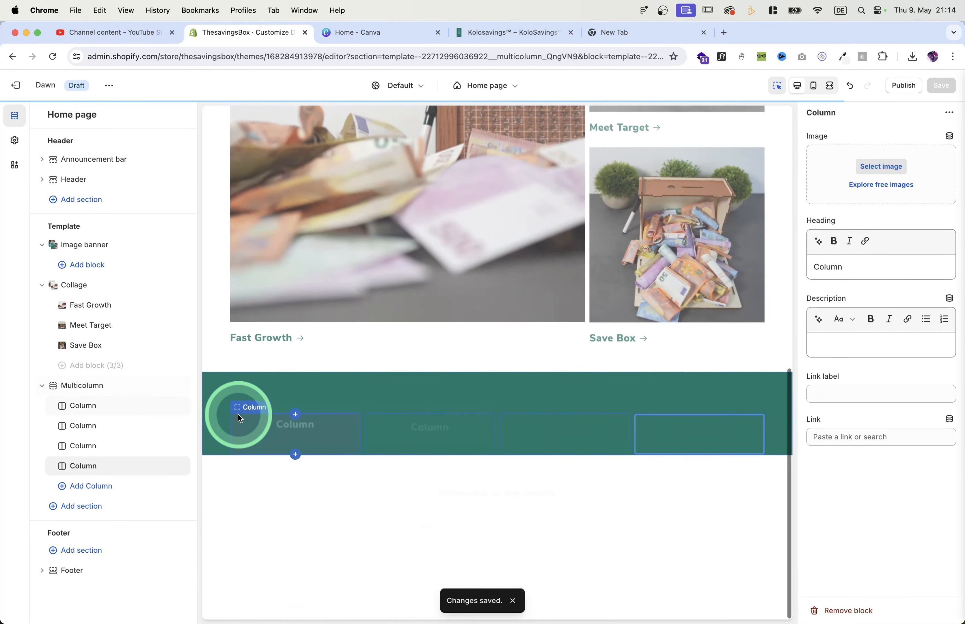
# Upload money_increase.svg, target.svg, time.svg and bagofmoney.svg as the images of the four Multicolumn columns in that order, and save.
pyautogui.click(319, 412)
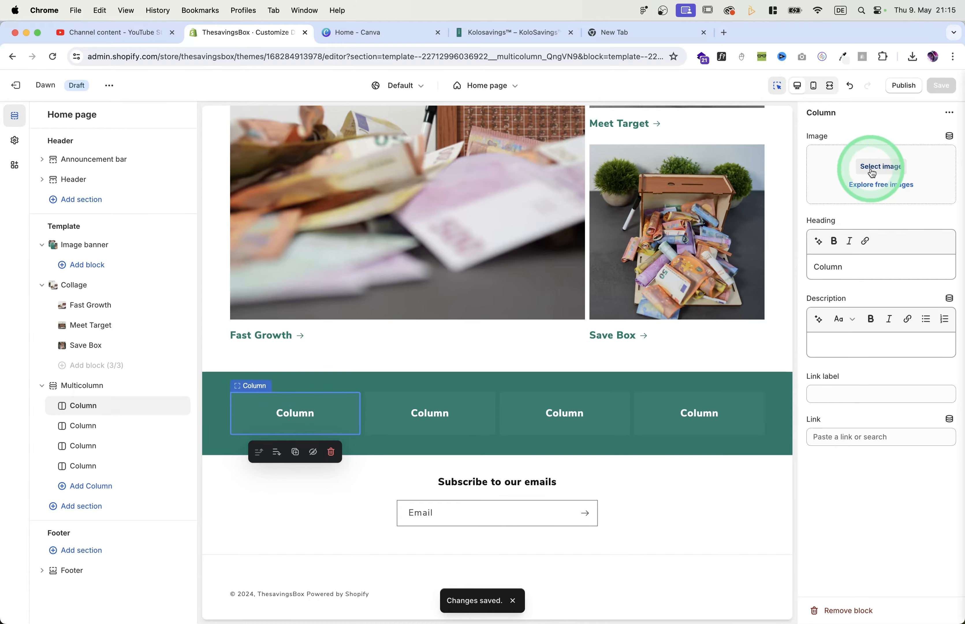
pyautogui.click(887, 170)
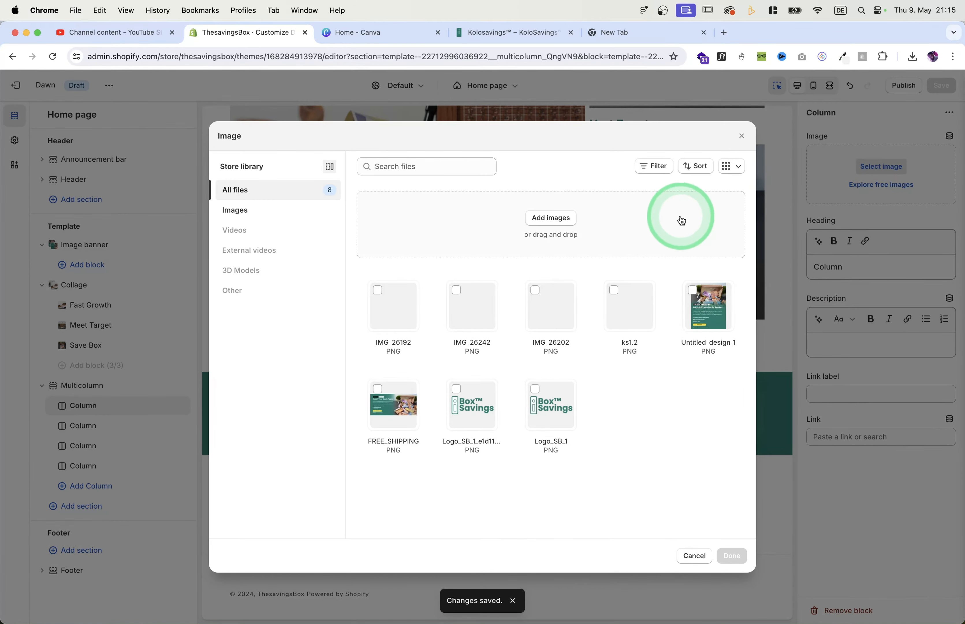
pyautogui.click(567, 221)
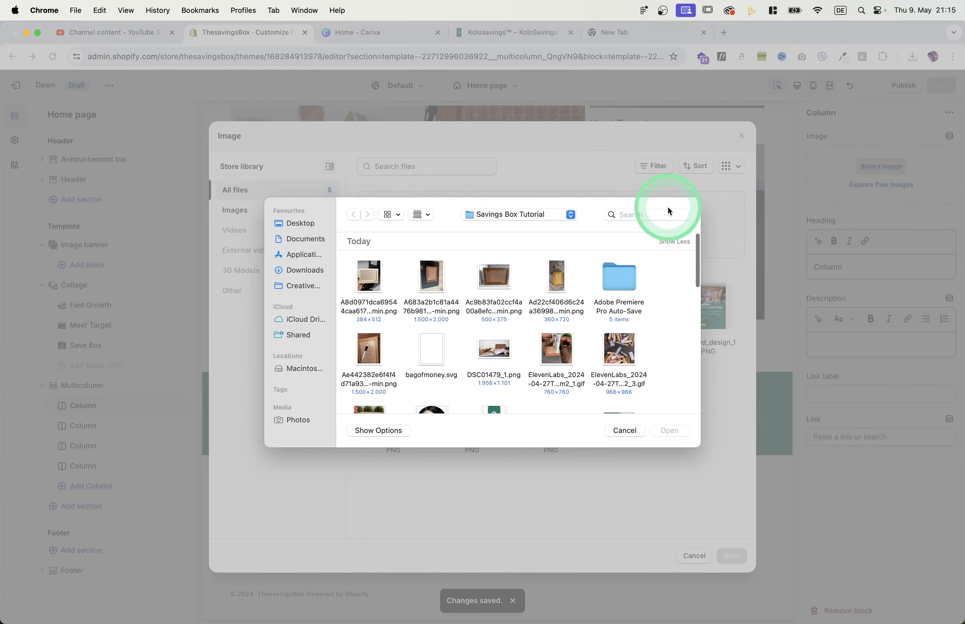
pyautogui.scroll(-10, 543, 304)
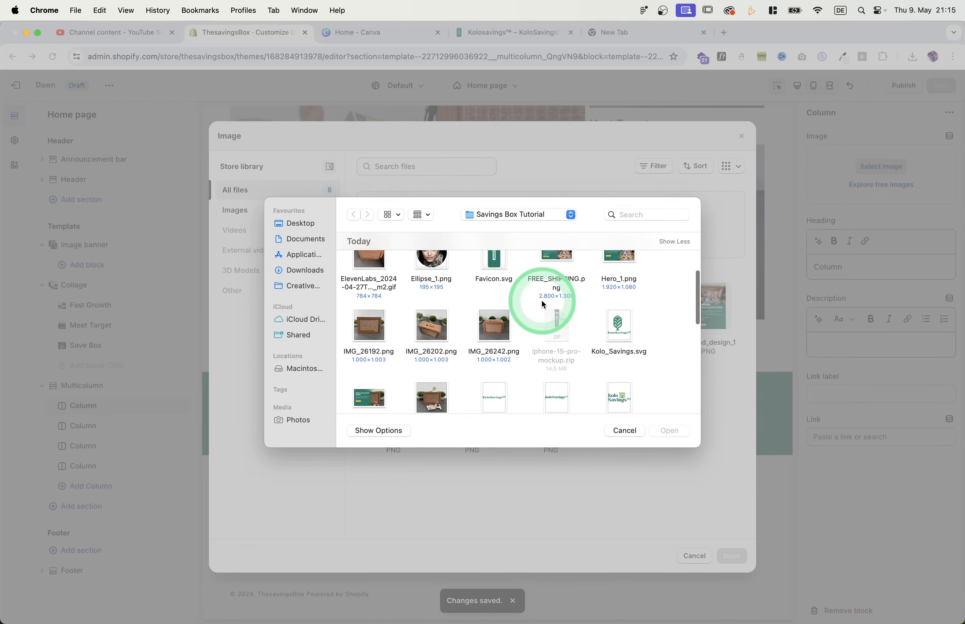
pyautogui.scroll(-10, 544, 304)
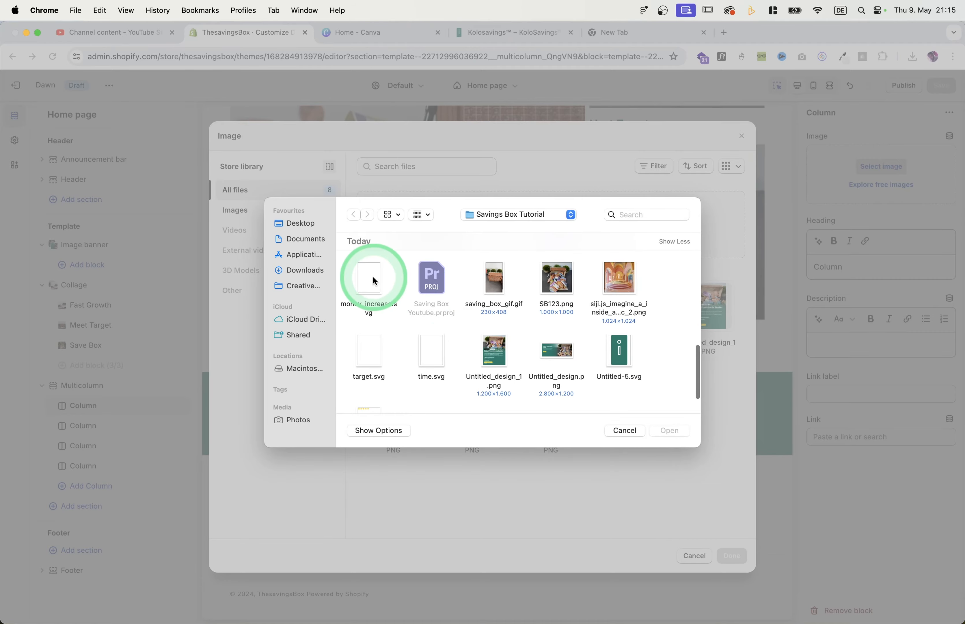
pyautogui.click(385, 281)
pyautogui.click(669, 430)
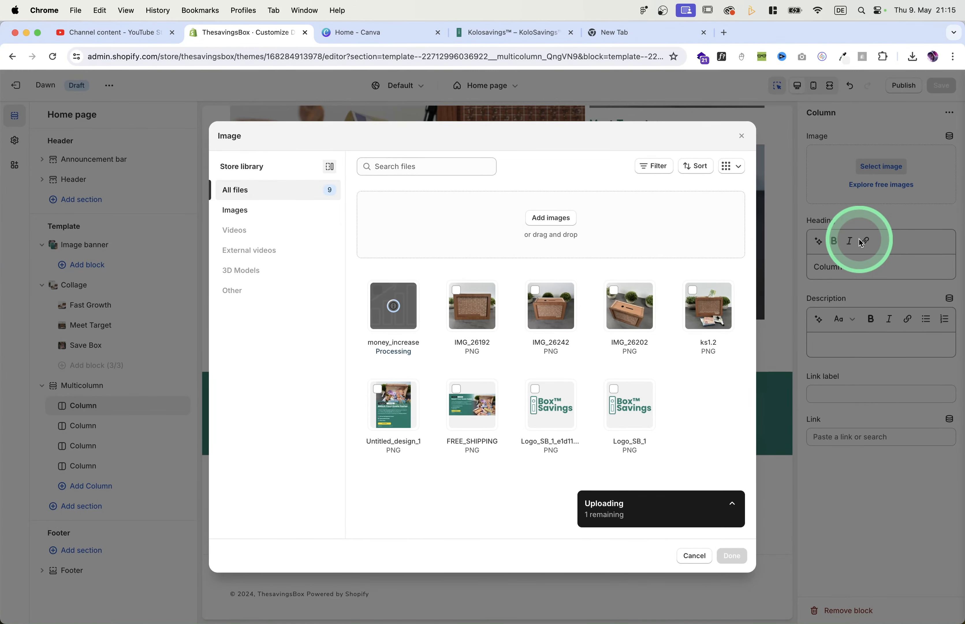
pyautogui.click(732, 556)
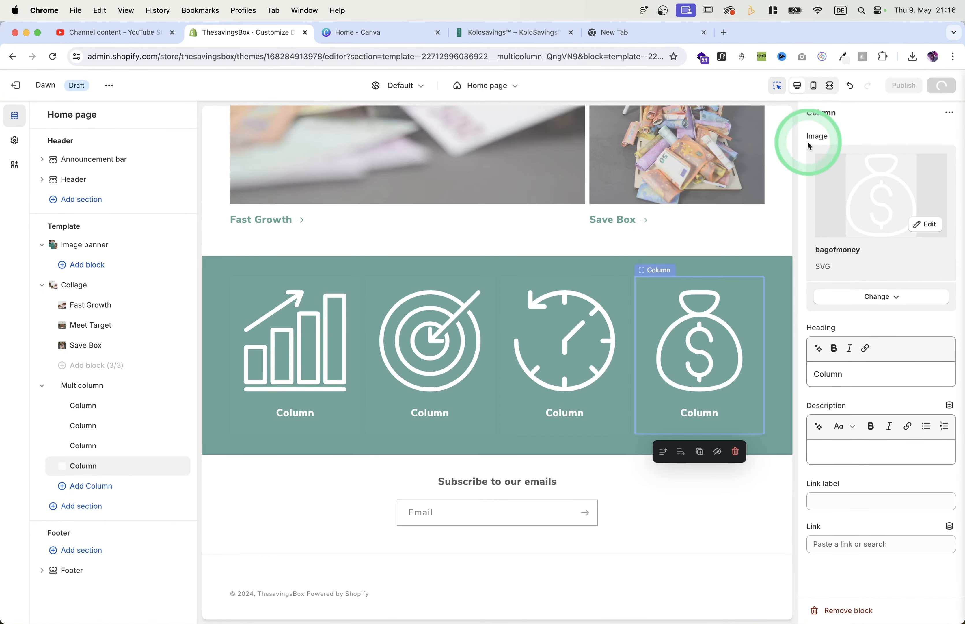
pyautogui.press('super+s')
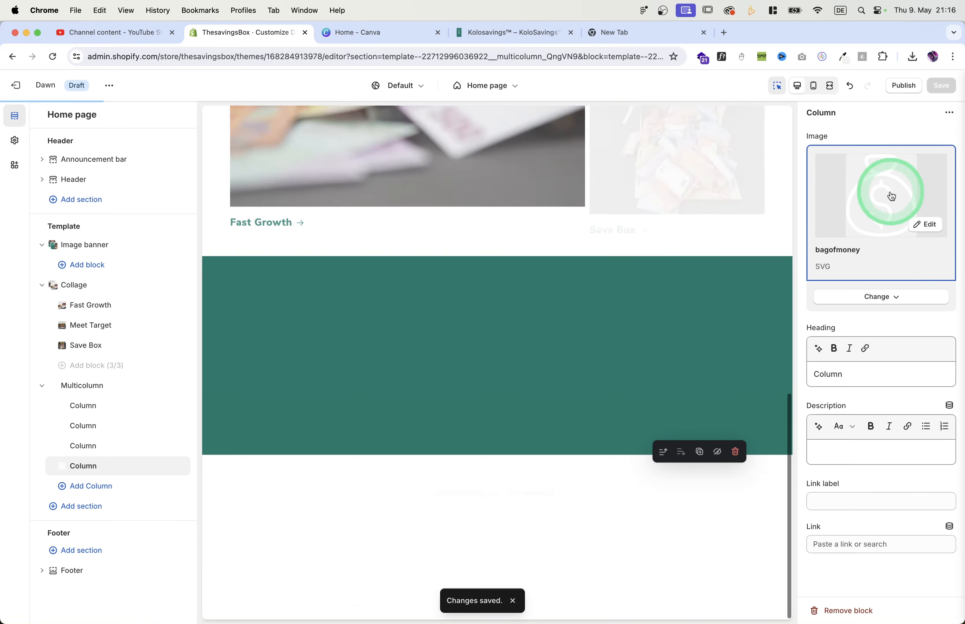
# Set the Multicolumn section's image width to One-third width of column.
pyautogui.click(102, 388)
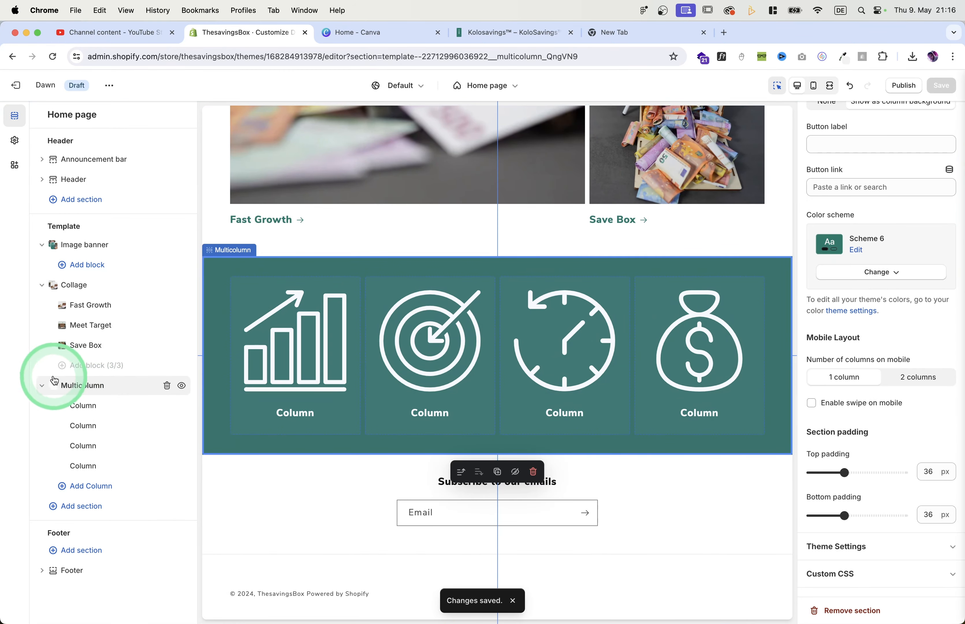
pyautogui.scroll(9, 880, 377)
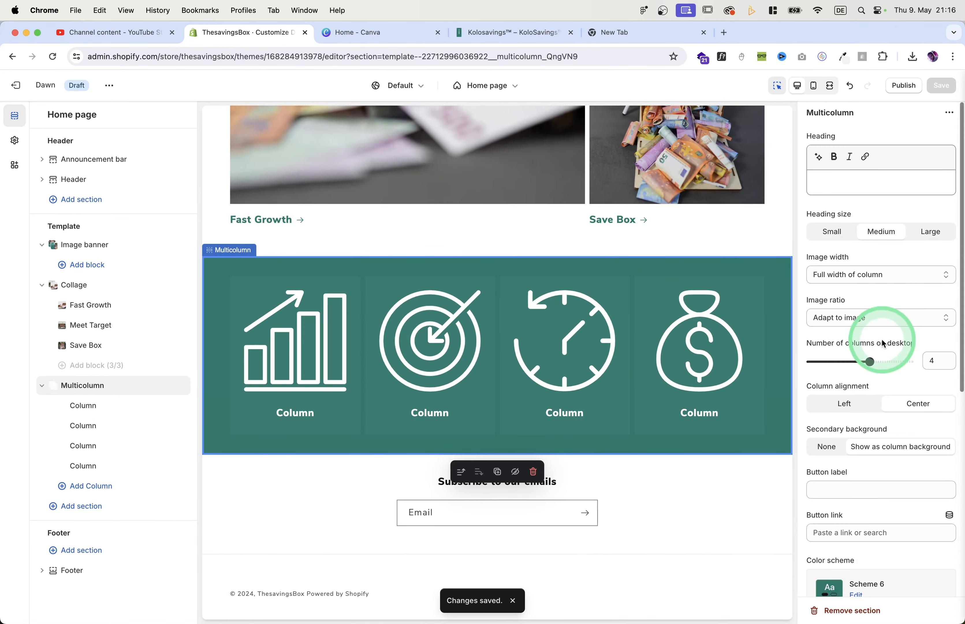
pyautogui.click(875, 275)
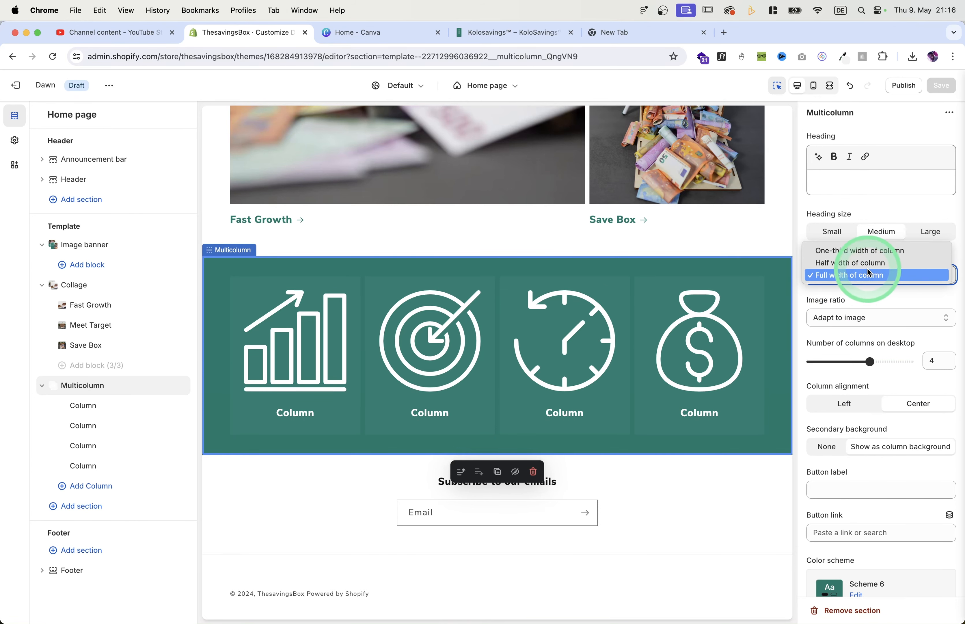
pyautogui.click(858, 252)
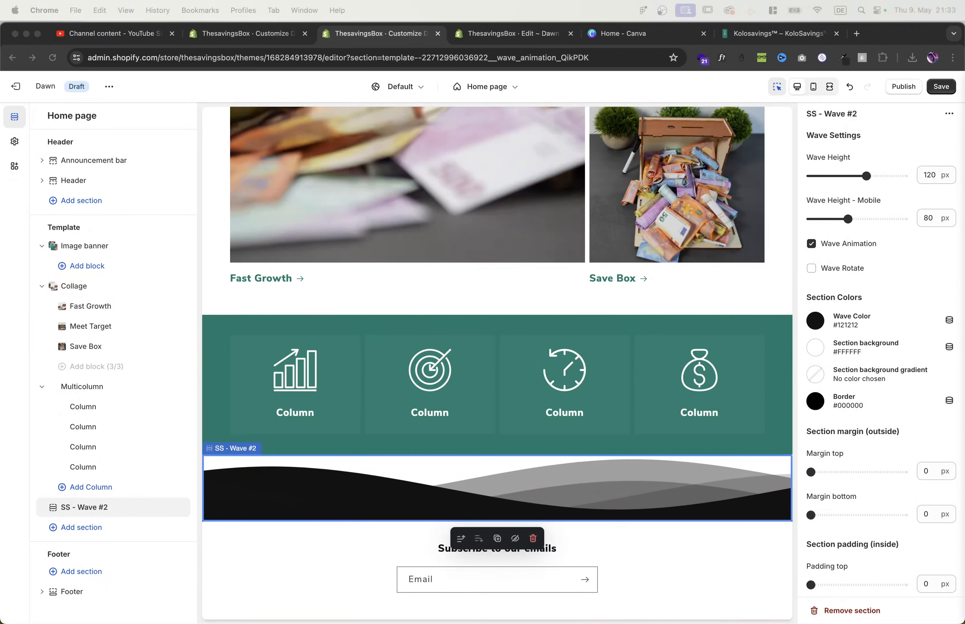
# Bring up the Dawn theme's code editor with the empty wave_aanimation.liquid section file.
pyautogui.click(703, 324)
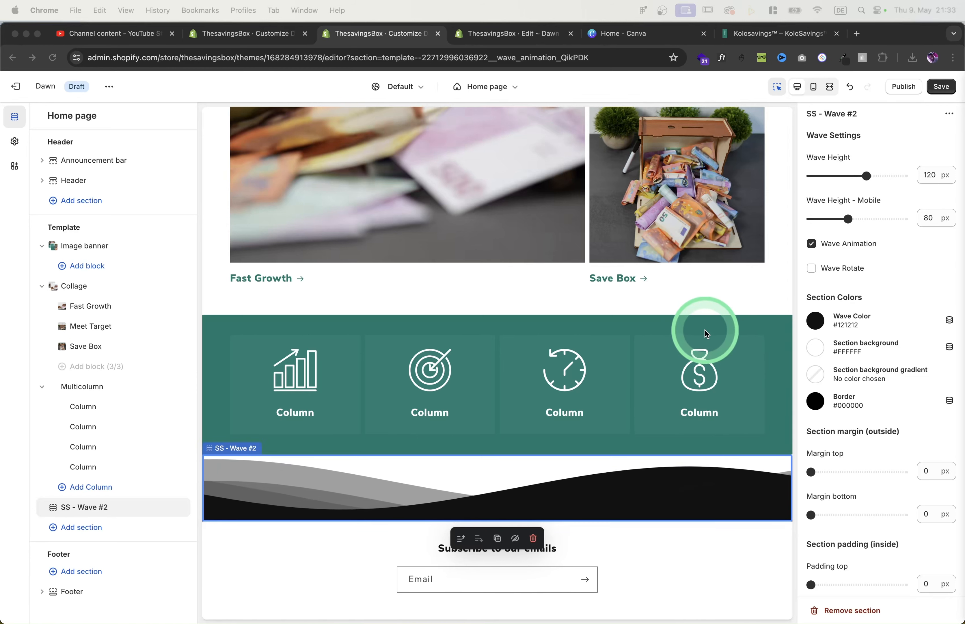
pyautogui.click(113, 90)
pyautogui.click(113, 90)
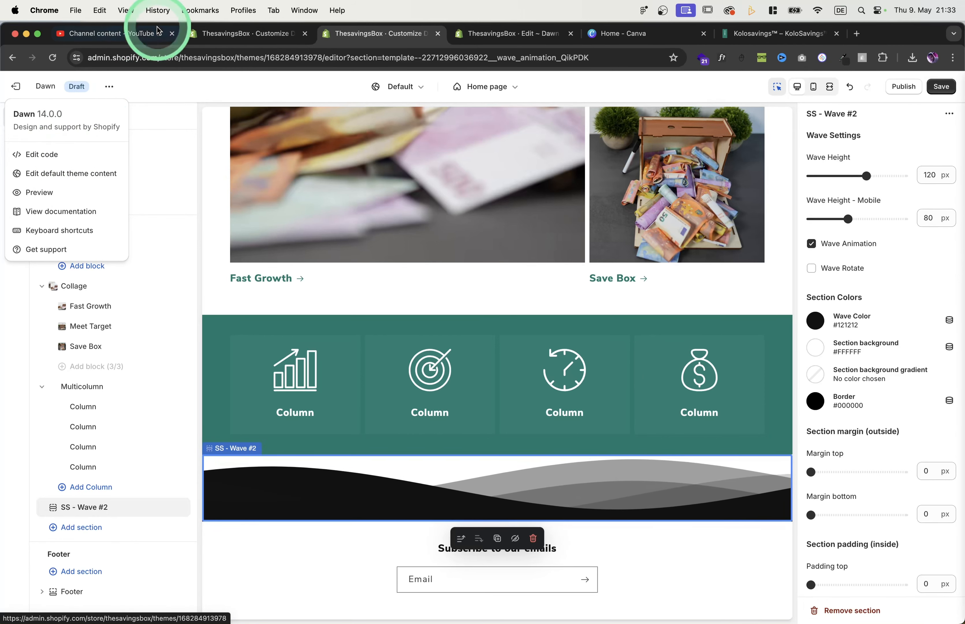
pyautogui.click(494, 36)
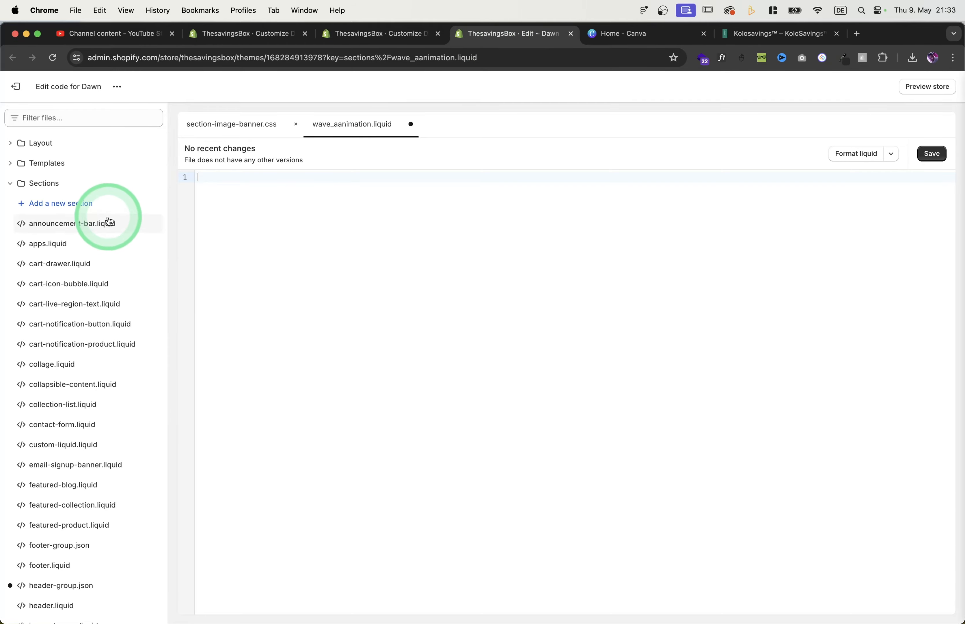
pyautogui.click(75, 204)
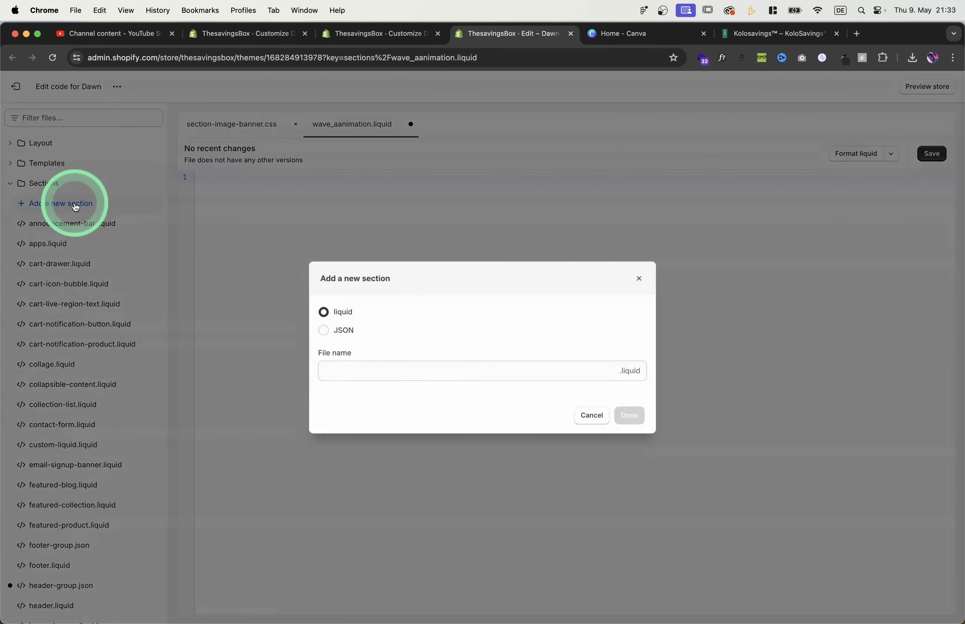
pyautogui.click(351, 369)
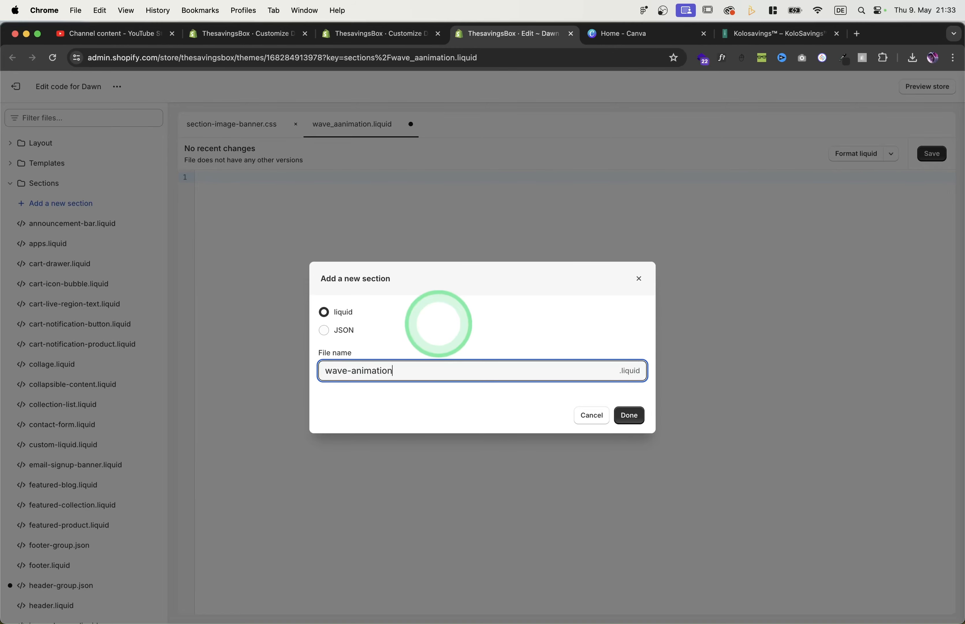
pyautogui.write('wave-animation')
pyautogui.click(601, 415)
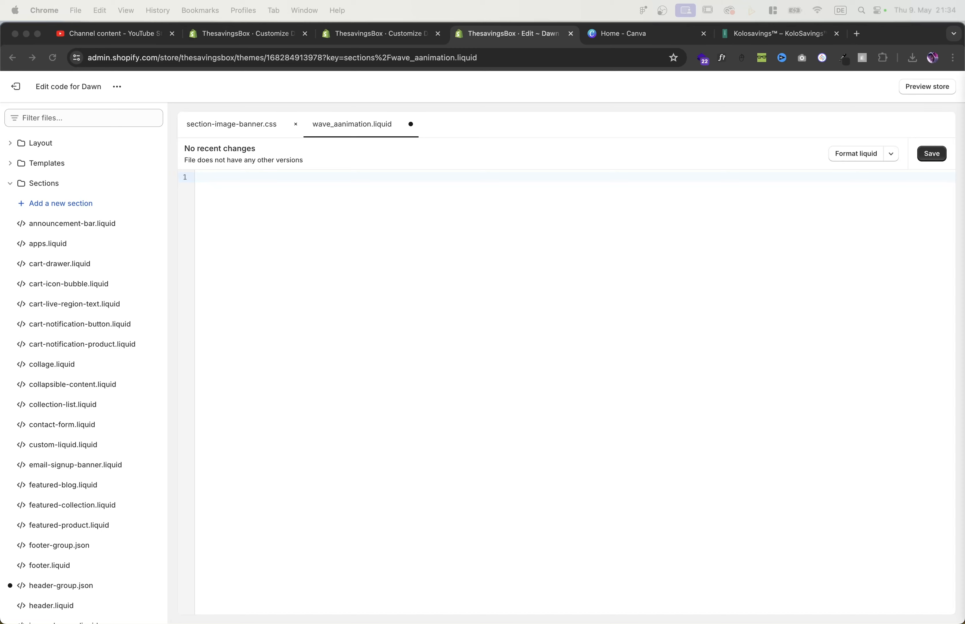
# Paste the copied wave section code into the empty wave_aanimation.liquid file, save it, and reload the home page in the theme customizer.
pyautogui.click(442, 302)
pyautogui.press('super+v')
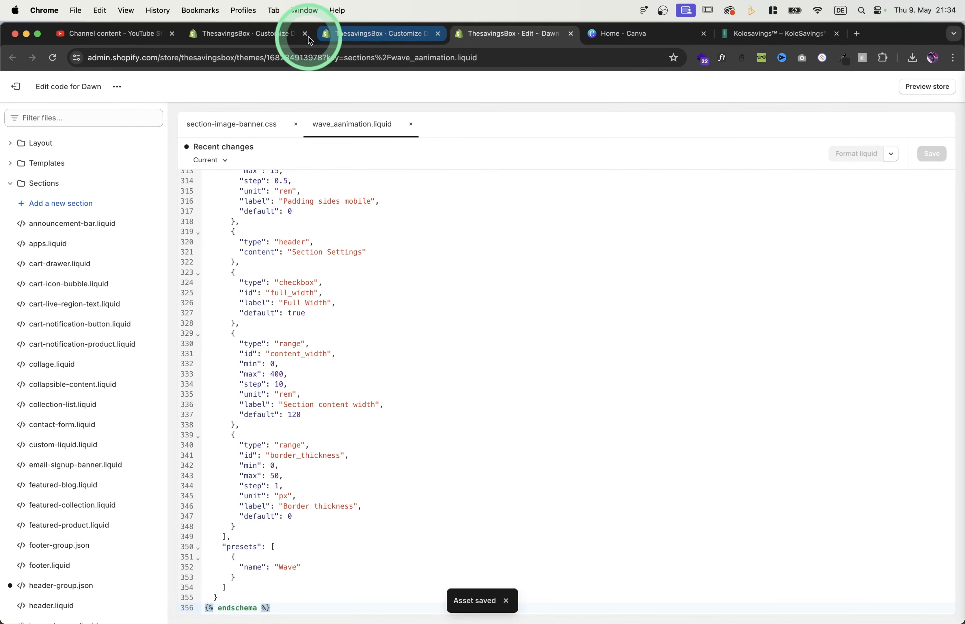
pyautogui.click(262, 36)
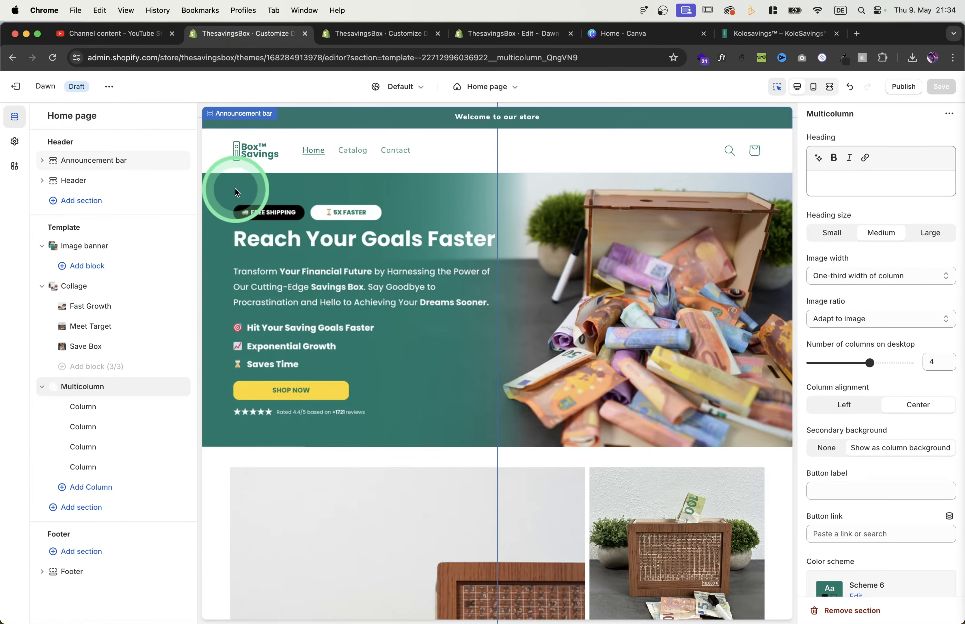
pyautogui.click(53, 58)
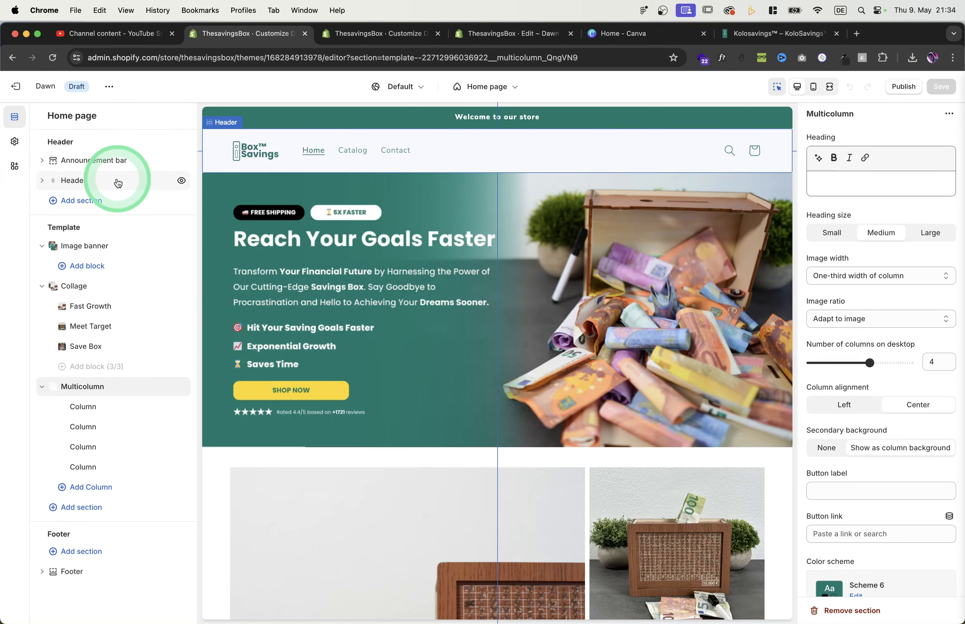
# Add a Wave section to the home page template and place it between the Collage and Multicolumn sections.
pyautogui.click(91, 512)
pyautogui.scroll(-3, 233, 486)
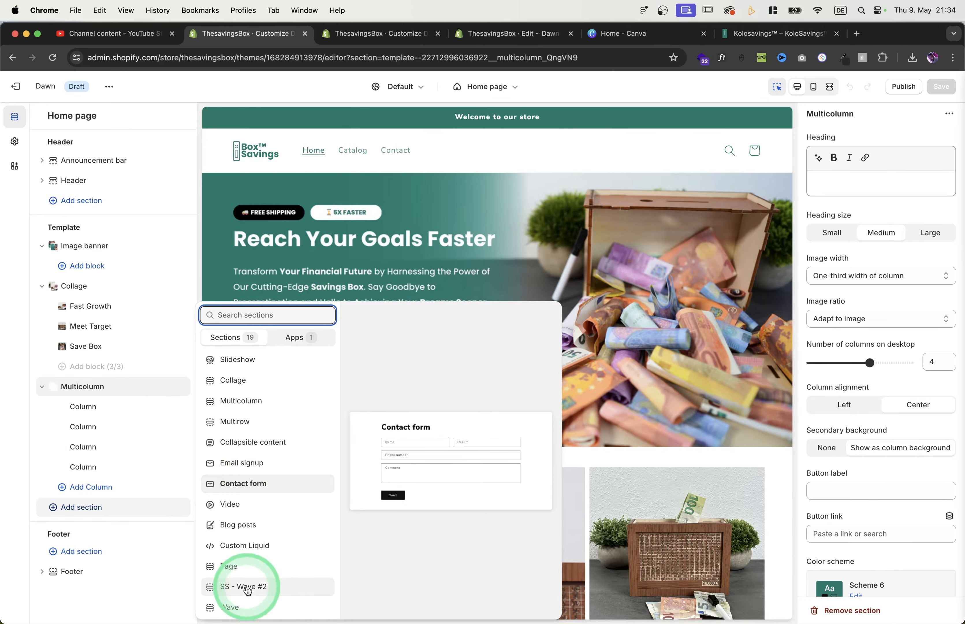
pyautogui.click(233, 608)
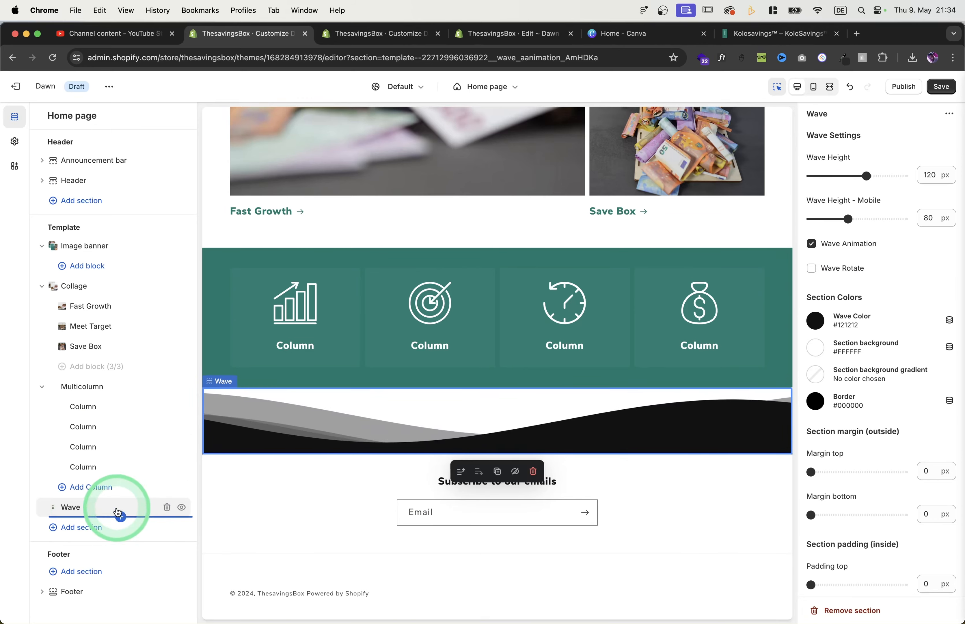
pyautogui.moveTo(54, 508); pyautogui.dragTo(46, 409)
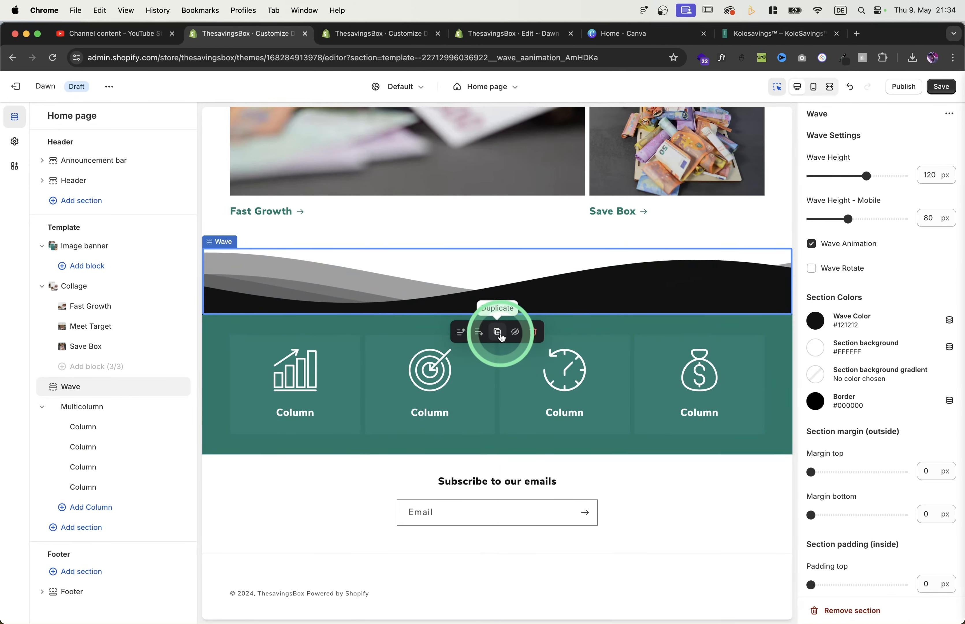
# Duplicate the Wave section to below the Multicolumn section and enable Wave Rotate on that lower copy.
pyautogui.click(498, 332)
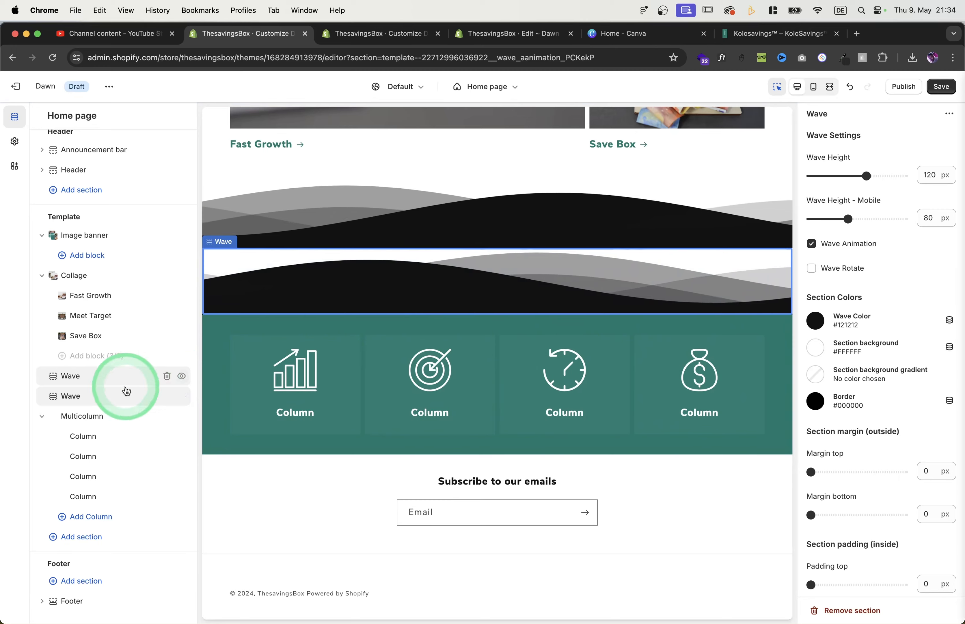
pyautogui.moveTo(51, 392); pyautogui.dragTo(43, 502)
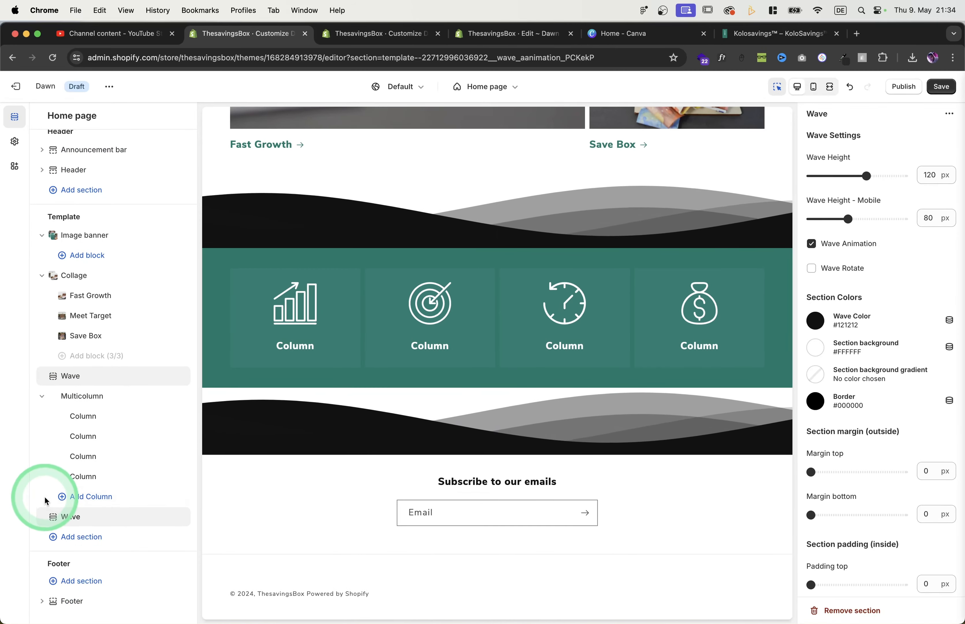
pyautogui.click(283, 418)
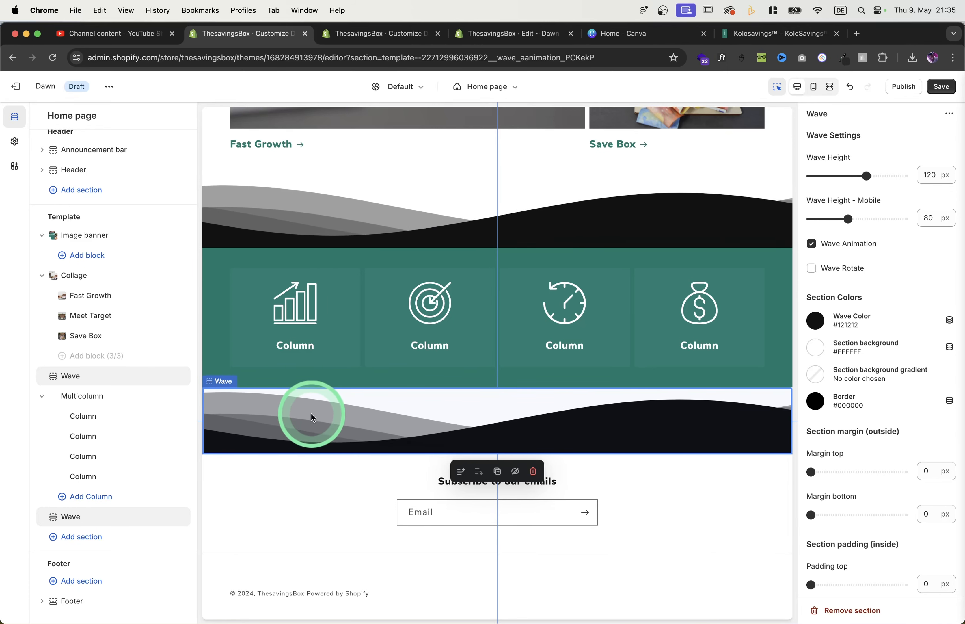
pyautogui.click(812, 269)
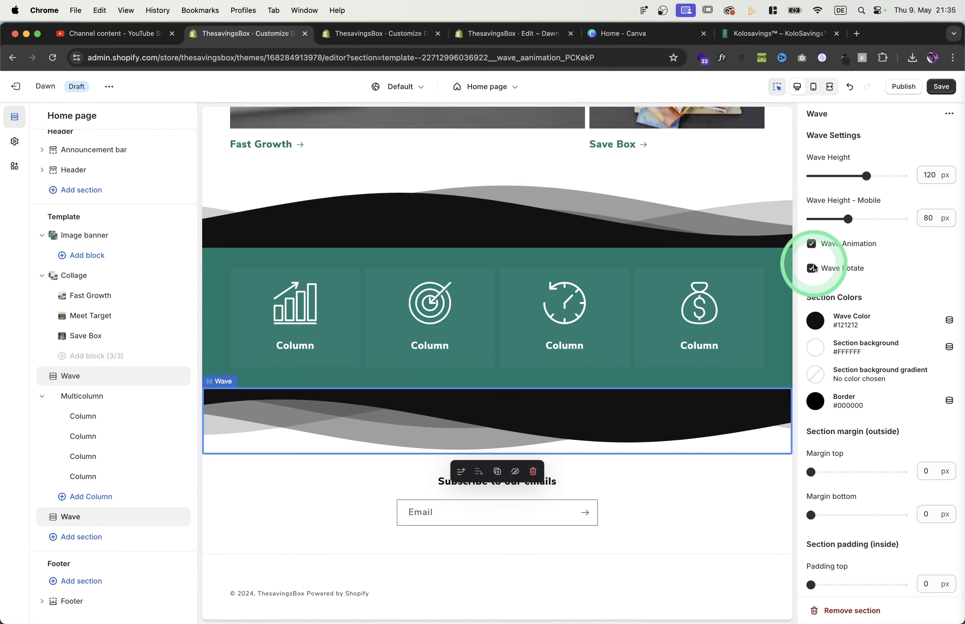
pyautogui.click(785, 422)
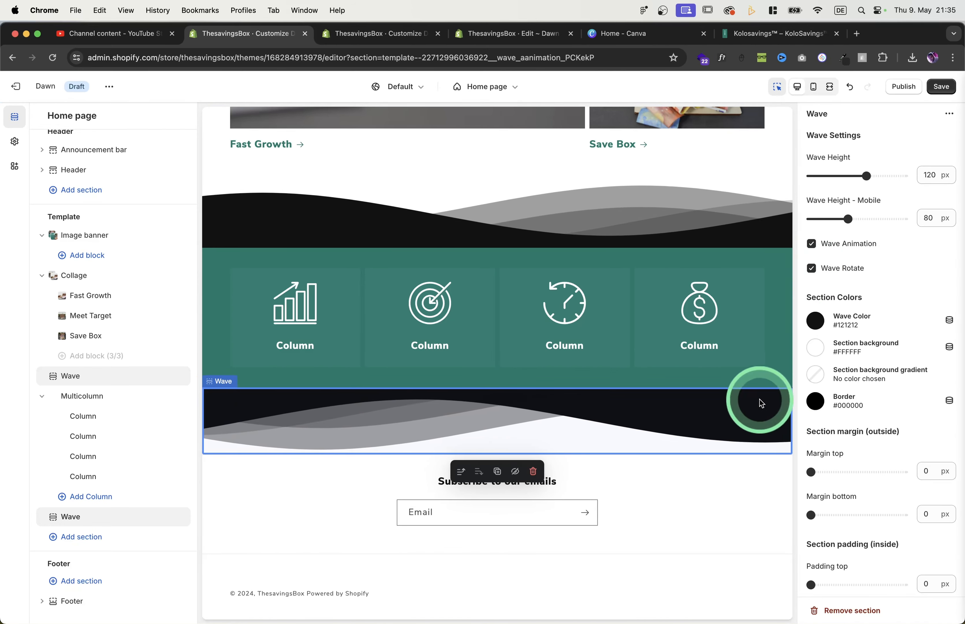
# Set the lower Wave section's height to 50 px and its mobile height to 50 px.
pyautogui.click(927, 179)
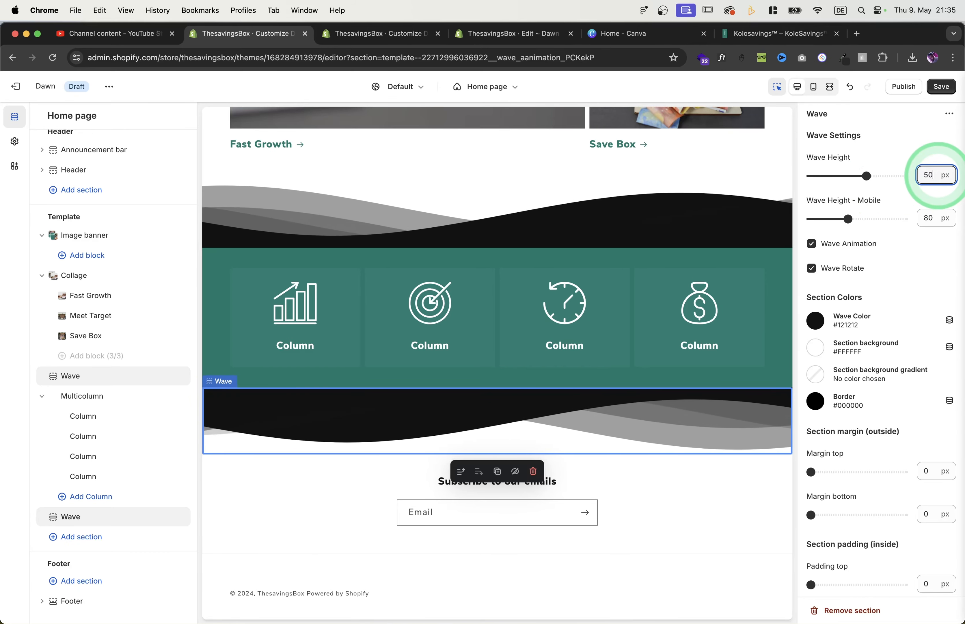
pyautogui.click(933, 228)
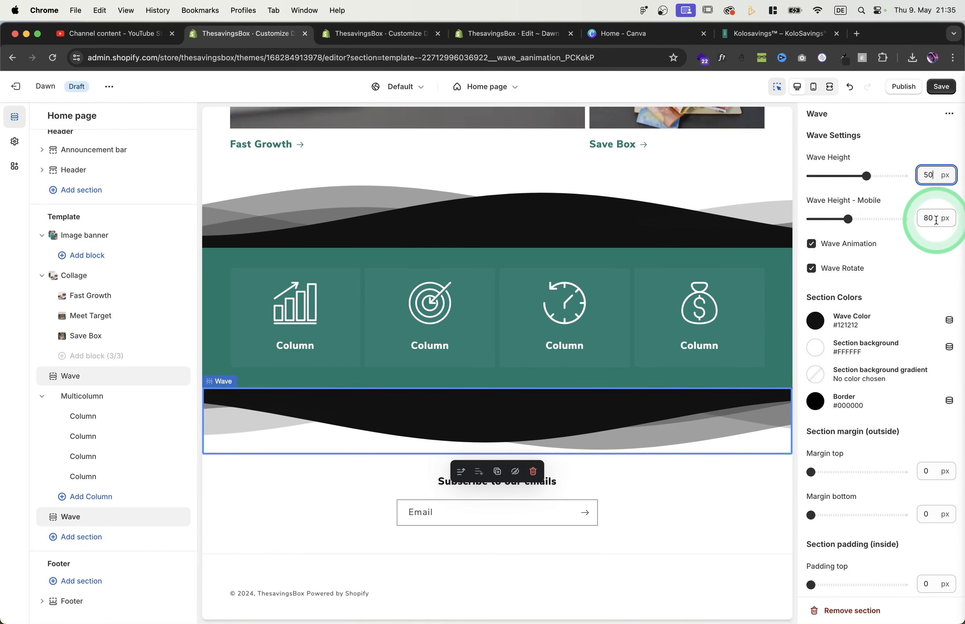
pyautogui.click(937, 219)
pyautogui.doubleClick(937, 219)
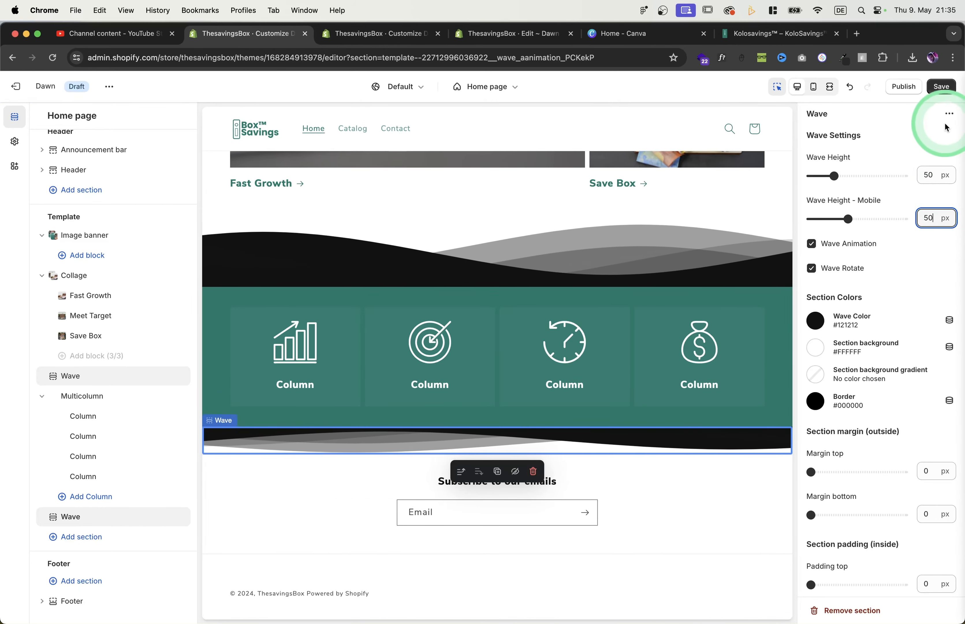
# Set the lower Wave section's wave color to the green #00796B and save the changes.
pyautogui.click(815, 320)
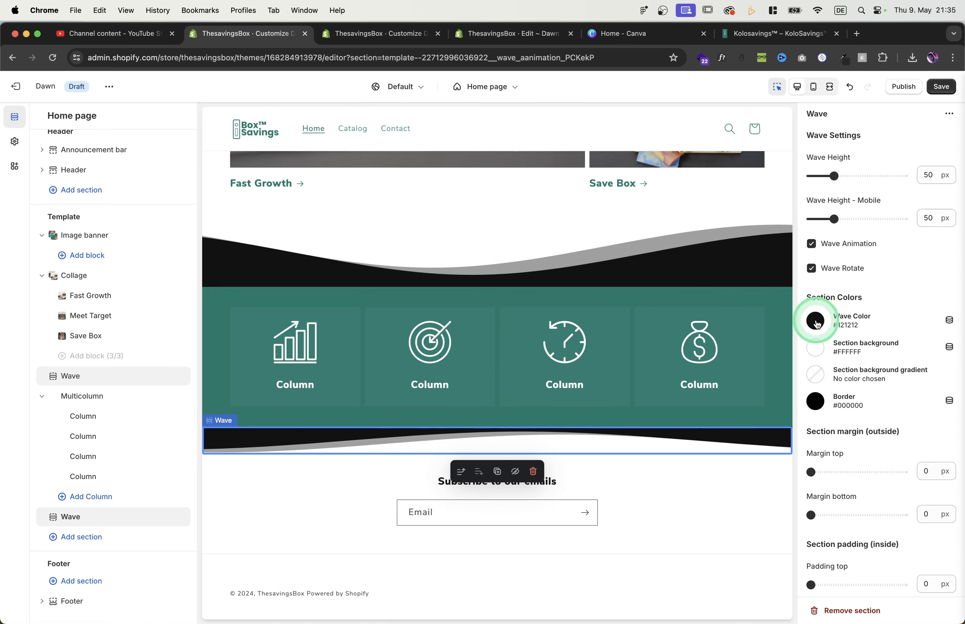
pyautogui.click(891, 294)
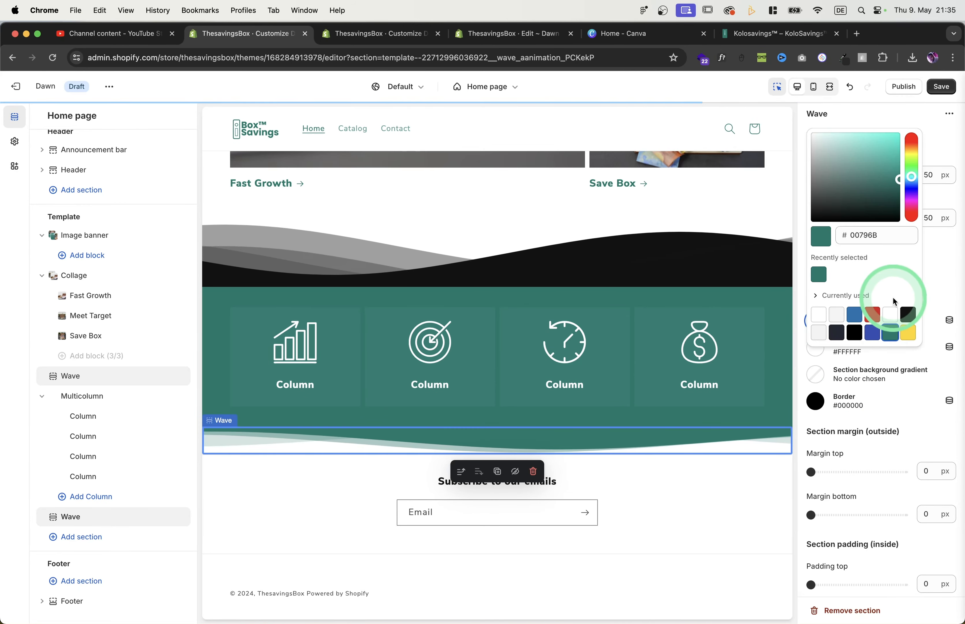
pyautogui.click(937, 91)
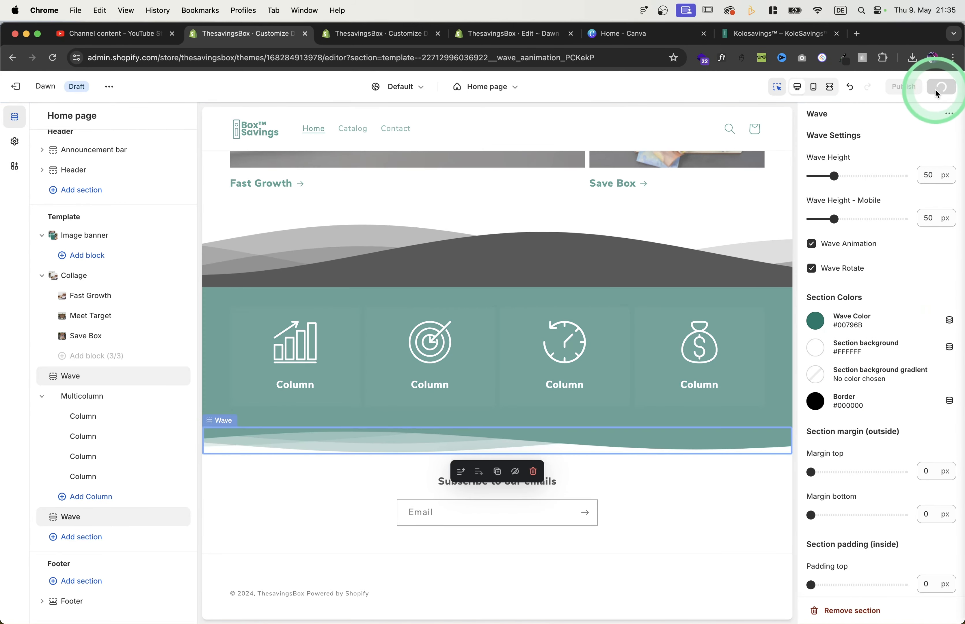
# Set the wave height and mobile wave height of the Wave section above Multicolumn to 50 px each.
pyautogui.click(126, 384)
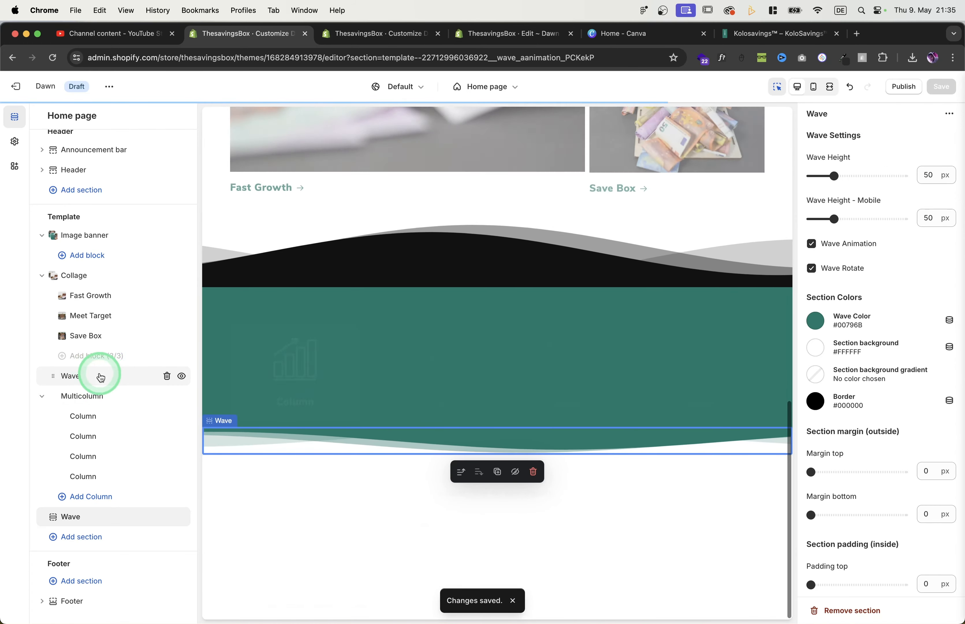
pyautogui.click(931, 176)
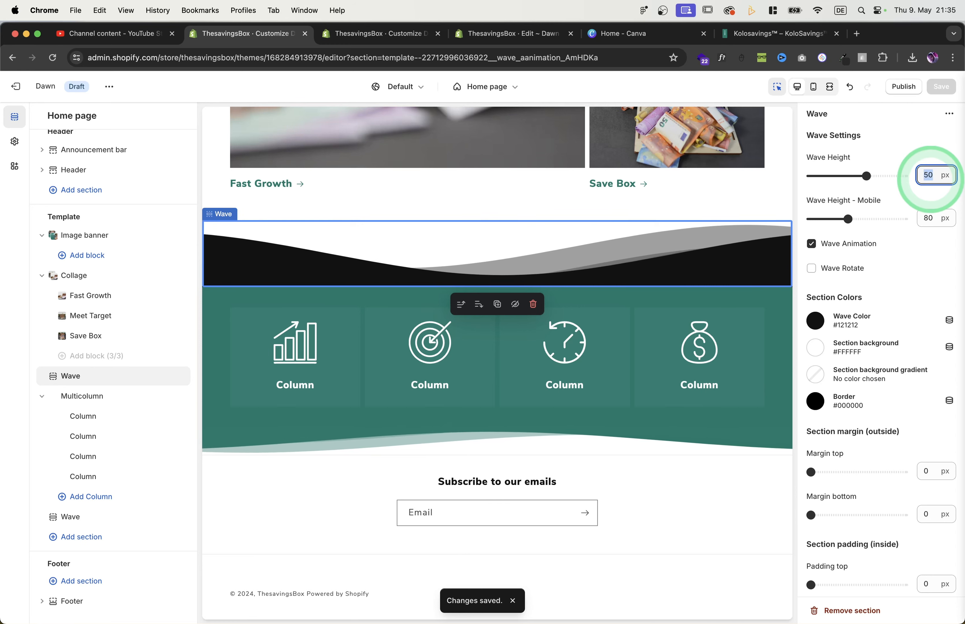
pyautogui.click(934, 214)
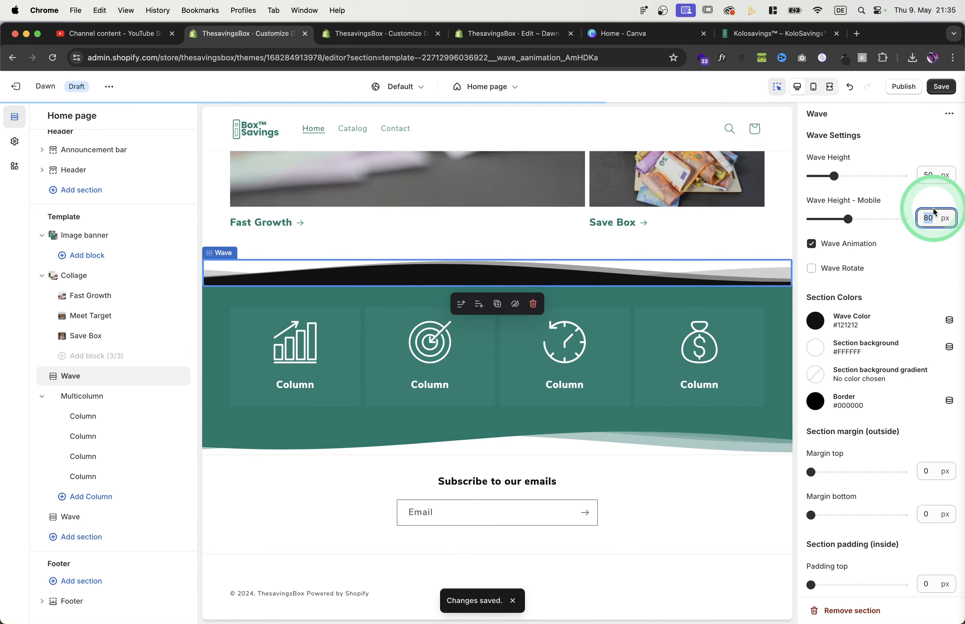
pyautogui.write('50')
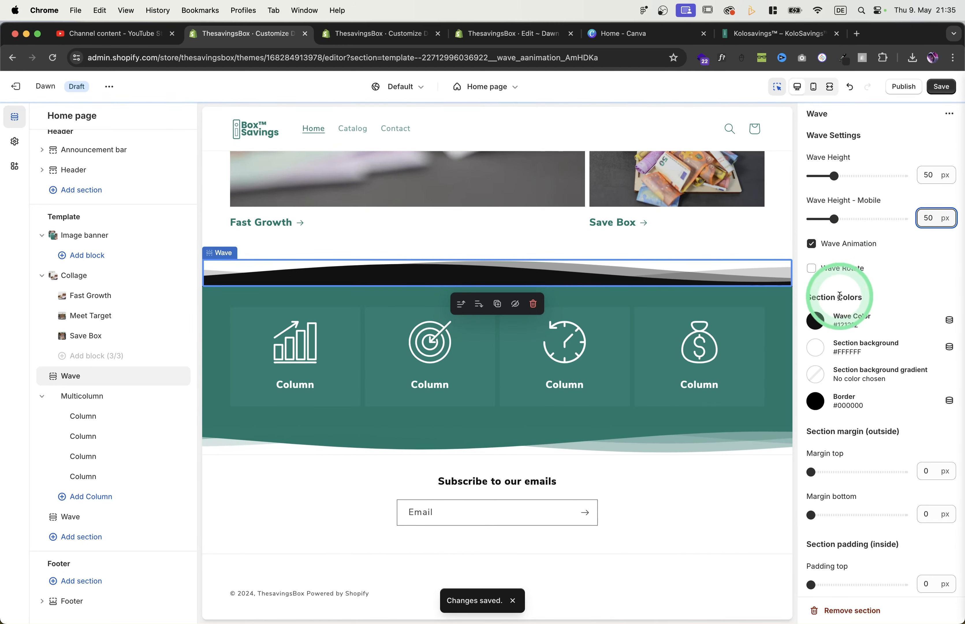
# Set the upper Wave section's wave color to the green #00796B and save the changes.
pyautogui.click(814, 321)
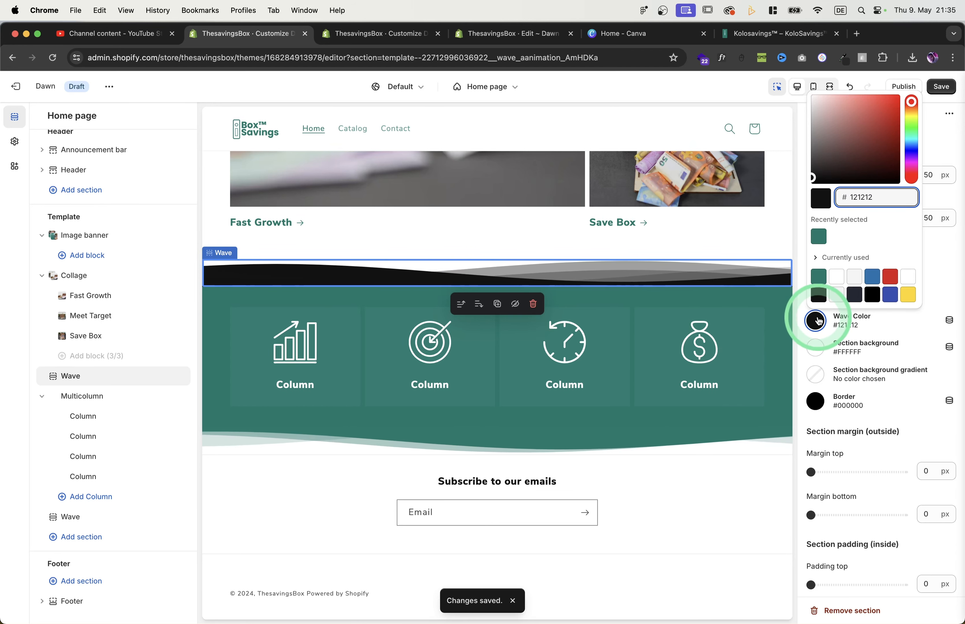
pyautogui.click(819, 278)
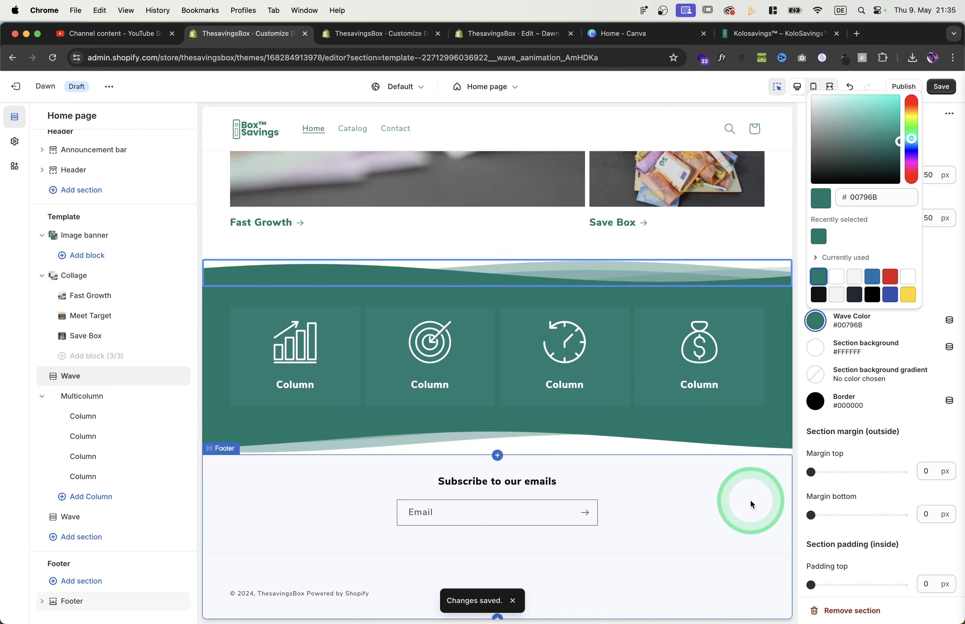
pyautogui.click(941, 86)
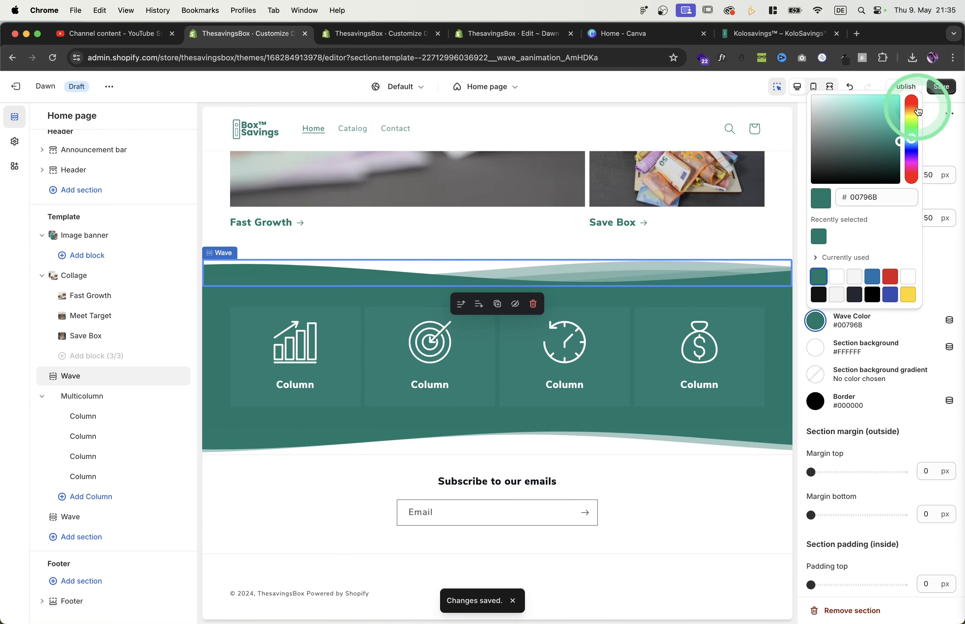
pyautogui.click(940, 88)
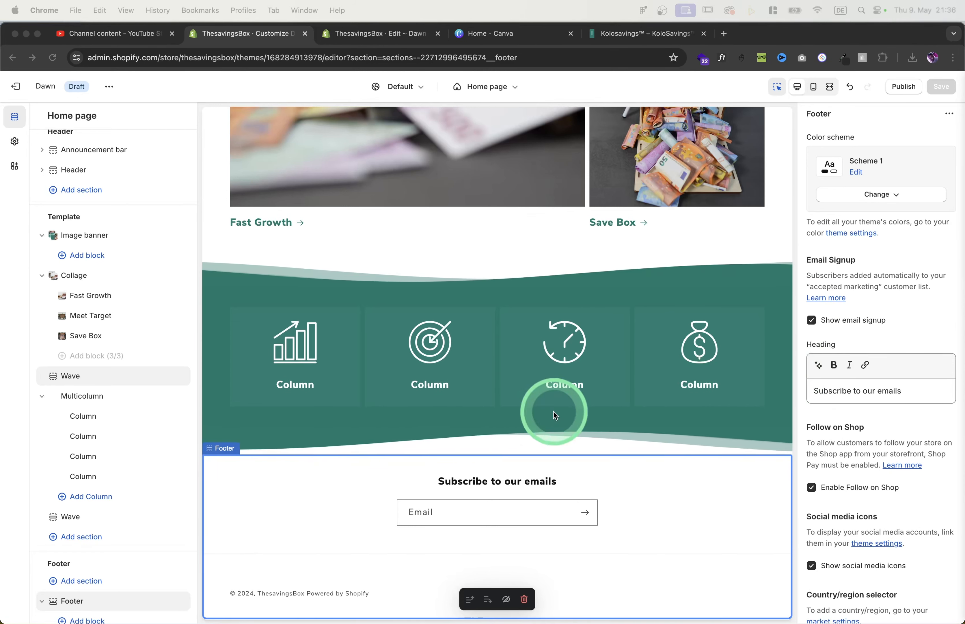
# Add a Featured product section below the lower Wave section and set its color scheme to Scheme 7.
pyautogui.click(86, 537)
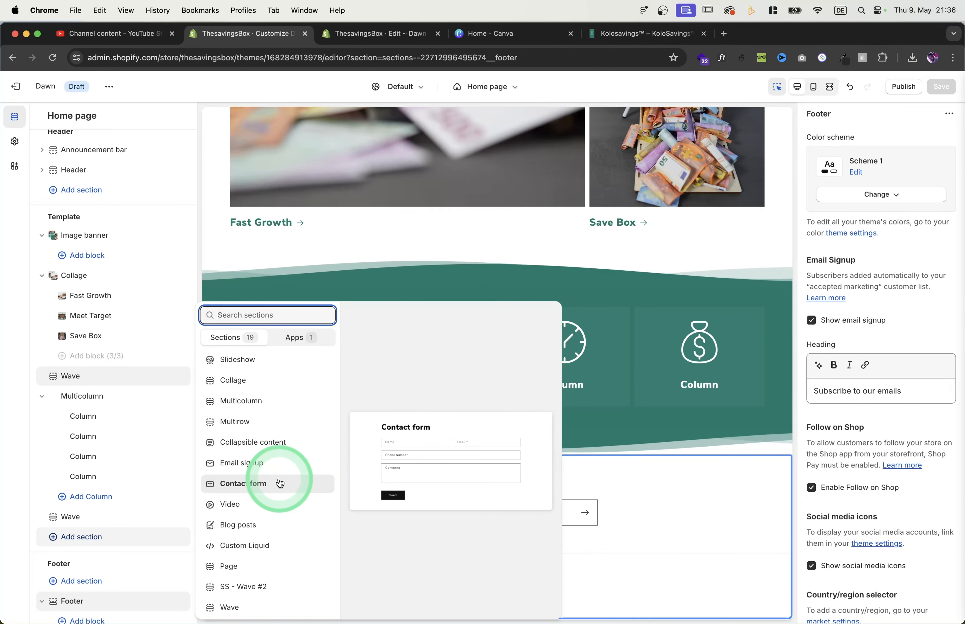
pyautogui.scroll(5, 280, 483)
pyautogui.click(277, 444)
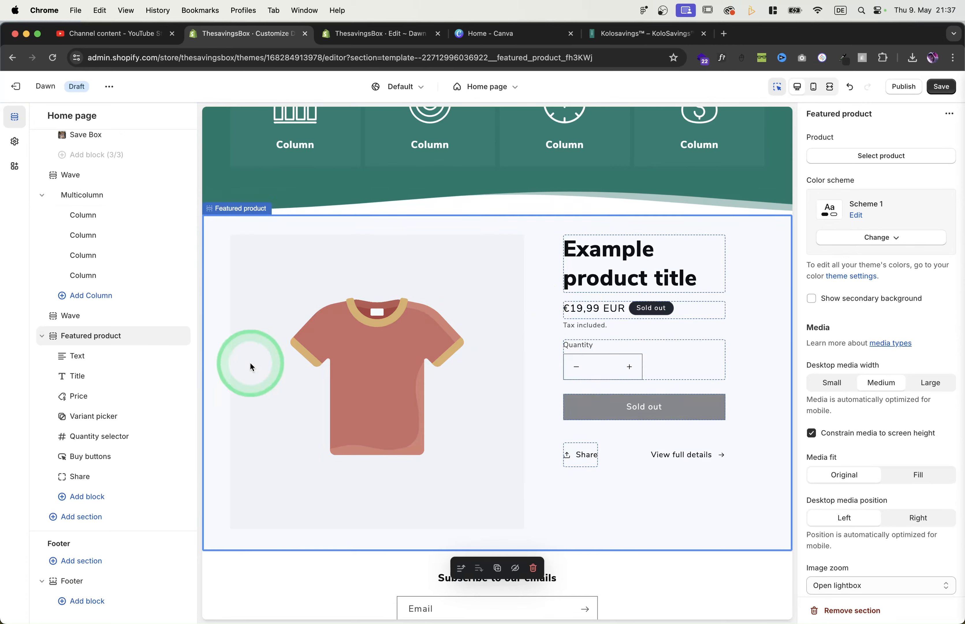
pyautogui.click(882, 239)
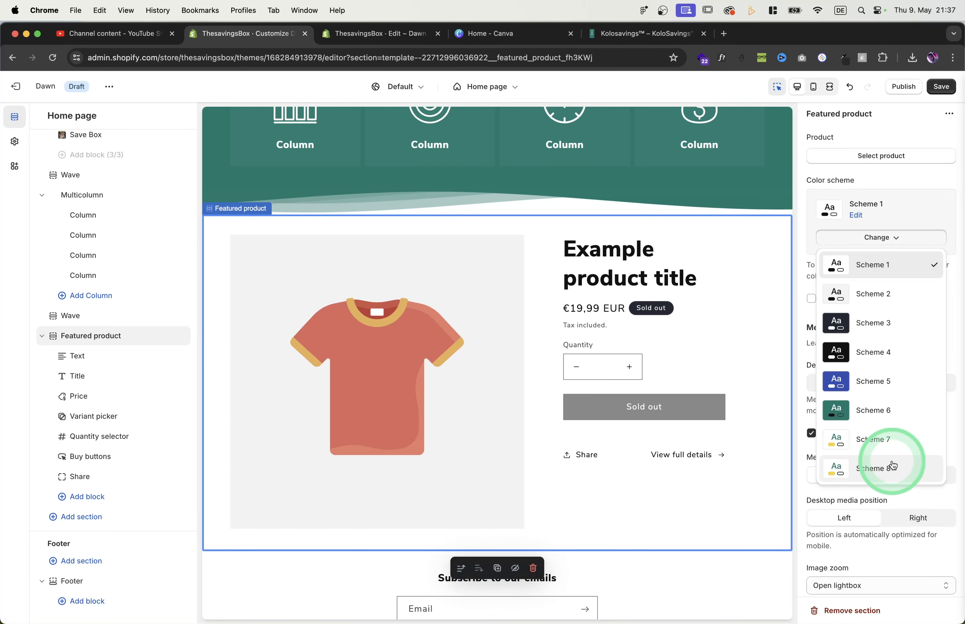
pyautogui.click(893, 441)
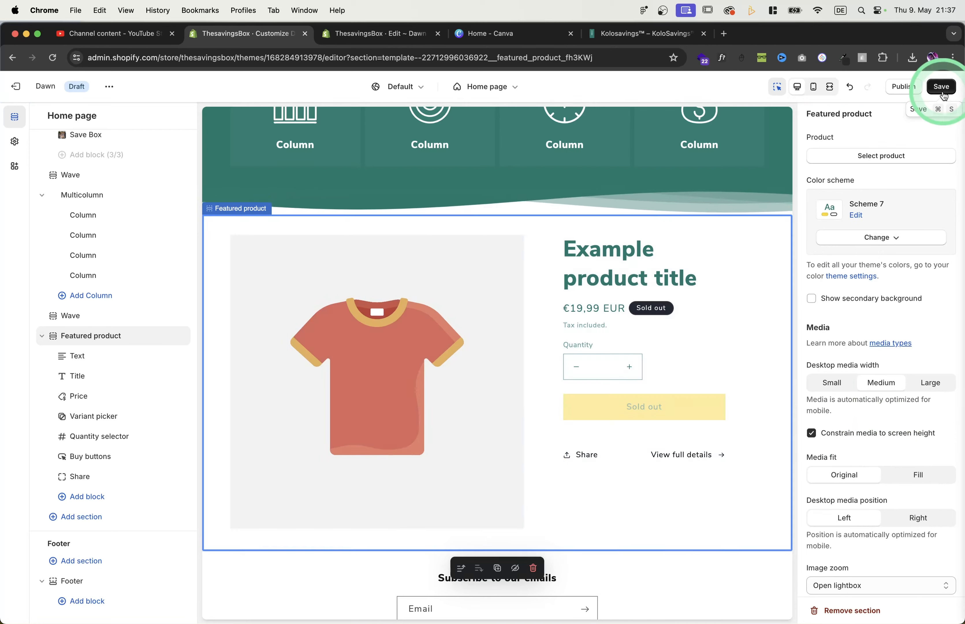
# Assign the KoloSavings product to the Featured product section.
pyautogui.click(916, 155)
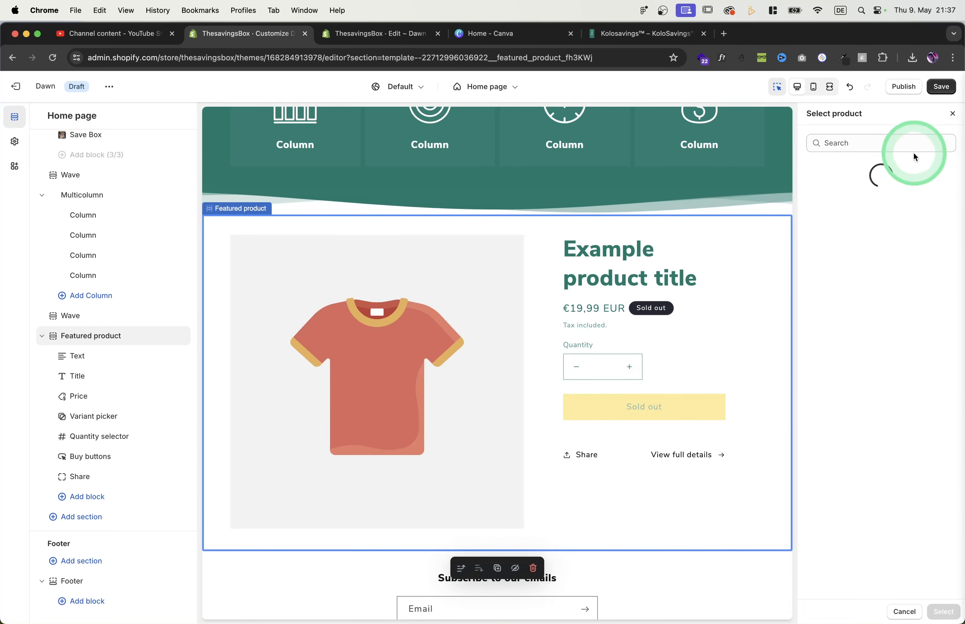
pyautogui.click(861, 205)
pyautogui.click(945, 611)
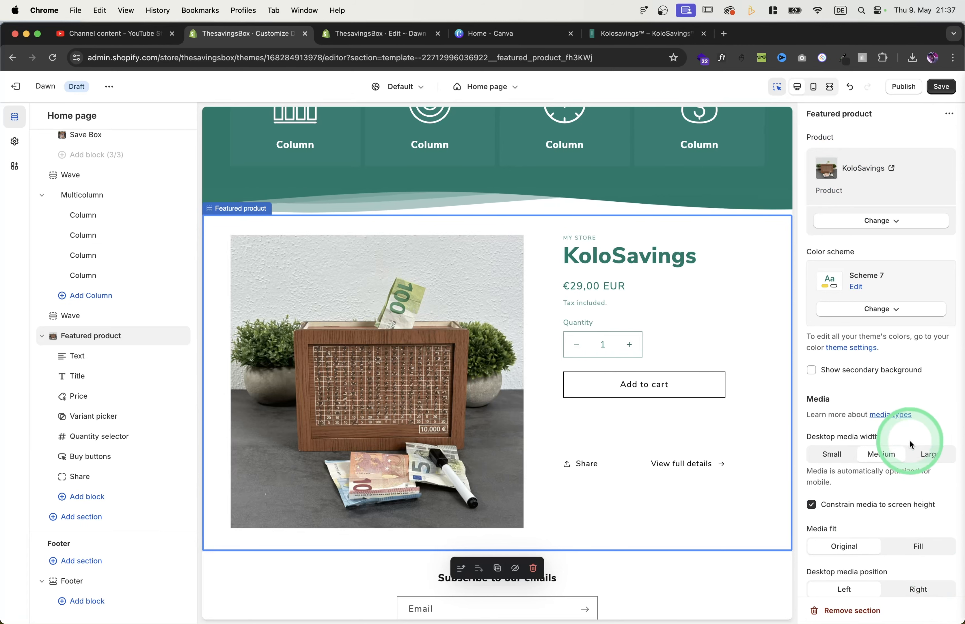
# Disable dynamic checkout buttons in the Featured product section's Buy buttons block and save the changes.
pyautogui.click(697, 394)
pyautogui.click(826, 142)
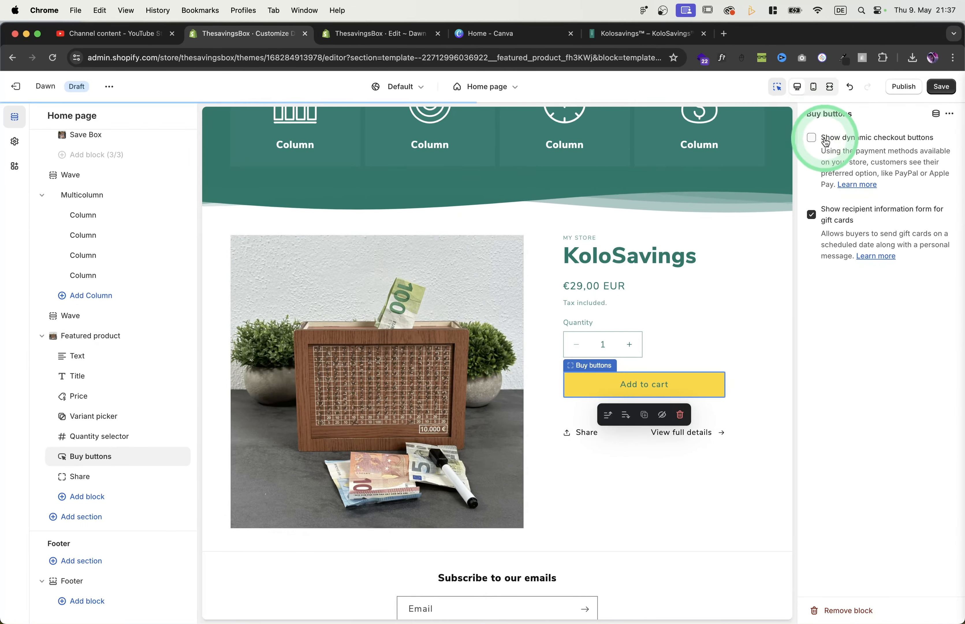
pyautogui.click(941, 86)
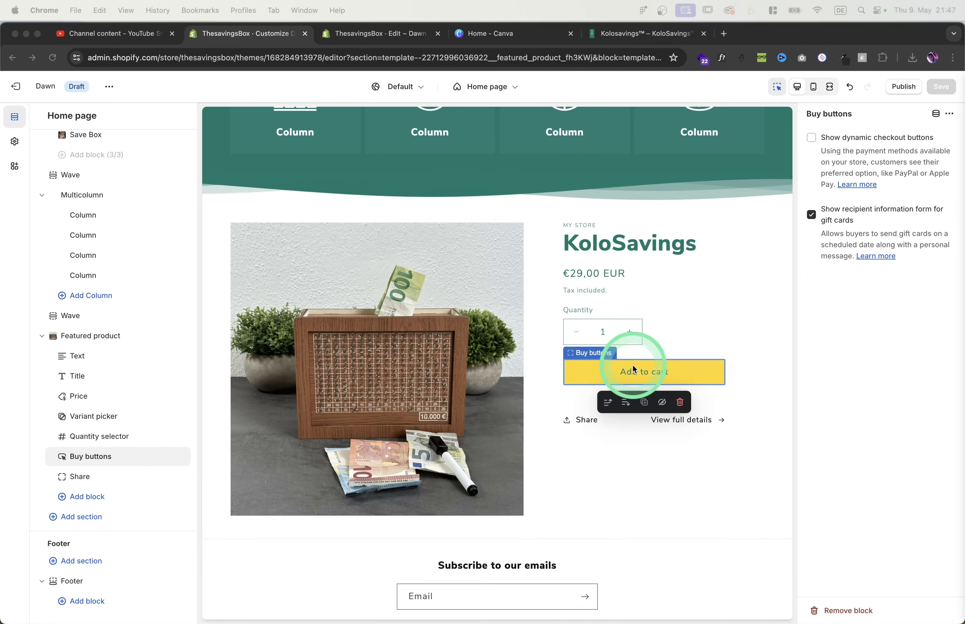
# Set the corner radius of the theme's buttons to 12 px in the theme settings.
pyautogui.click(15, 142)
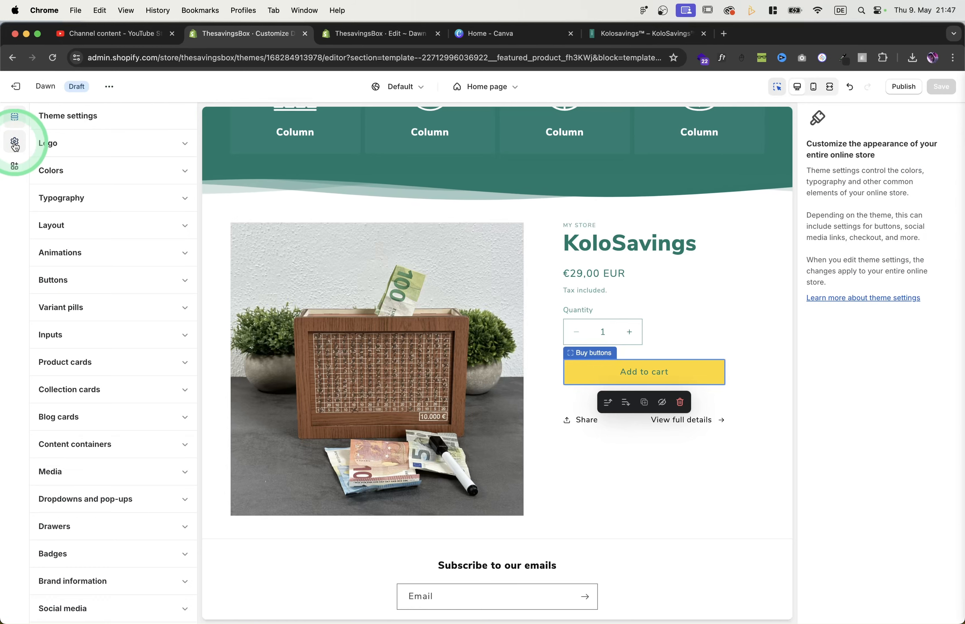
pyautogui.click(93, 280)
pyautogui.scroll(-3, 61, 406)
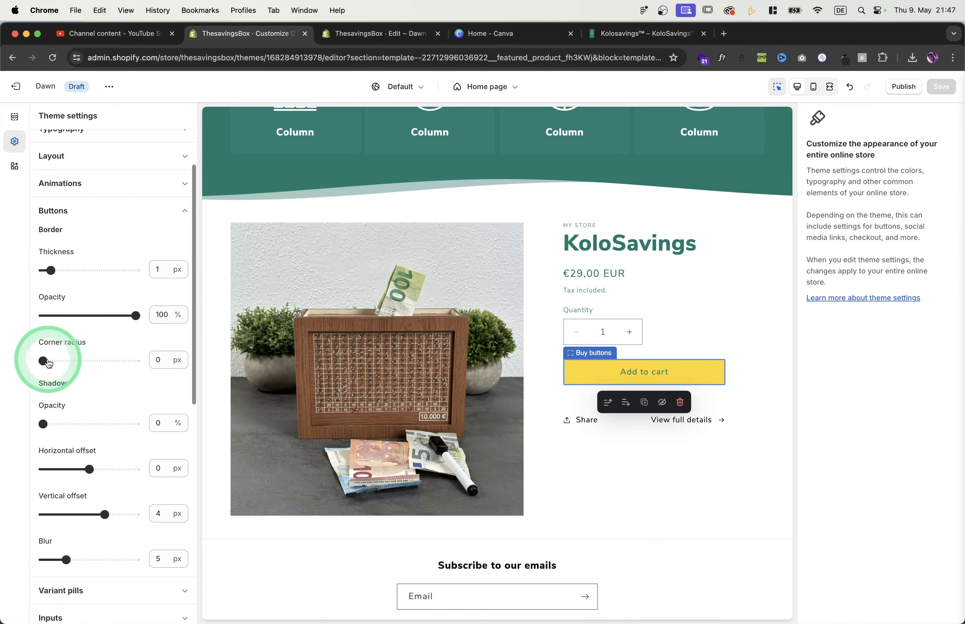
pyautogui.moveTo(44, 359); pyautogui.dragTo(52, 358)
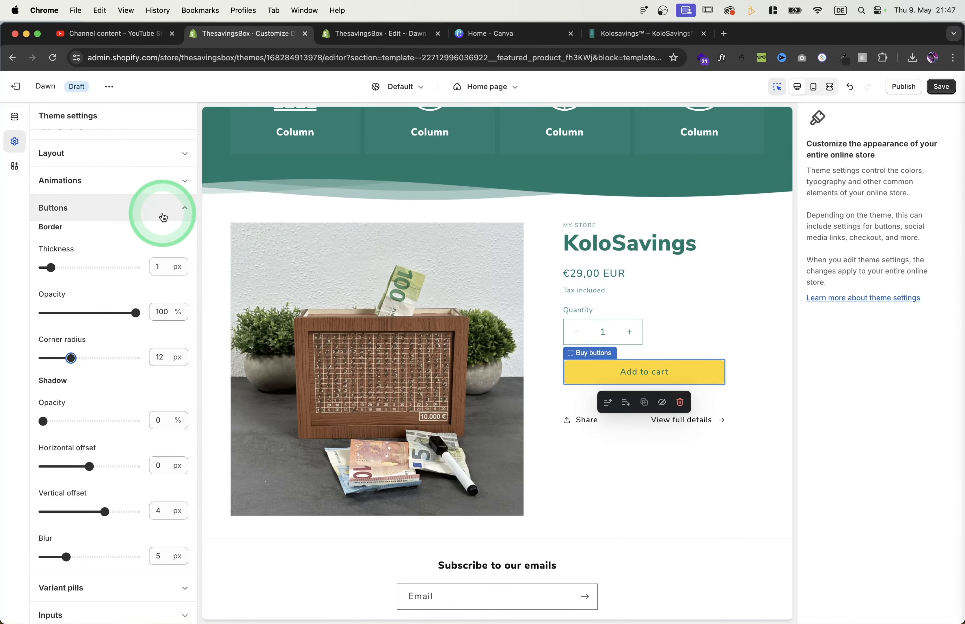
# Set the corner radius of the theme's inputs to 12 px and save the changes.
pyautogui.click(71, 211)
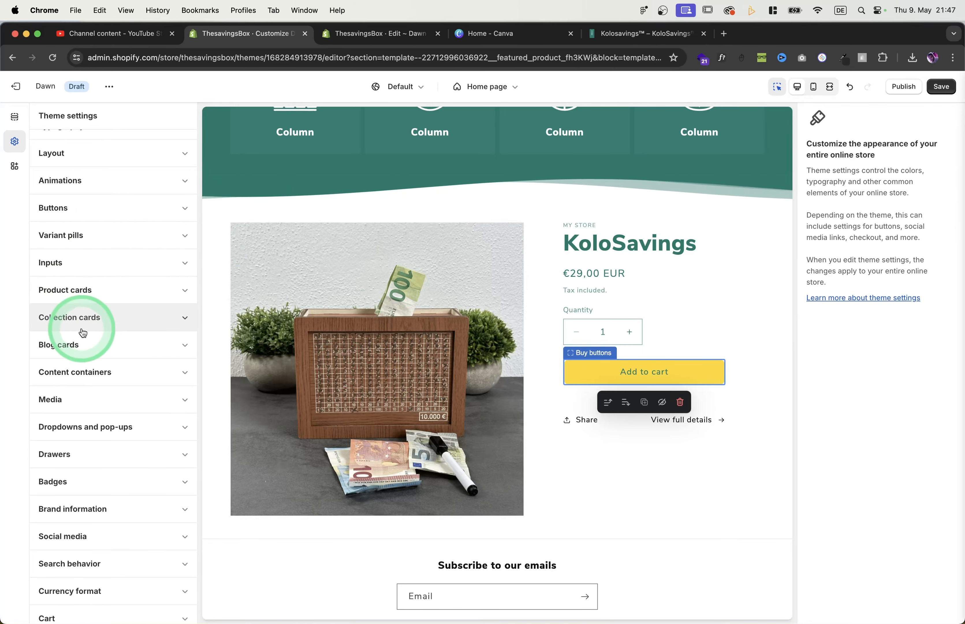
pyautogui.click(69, 263)
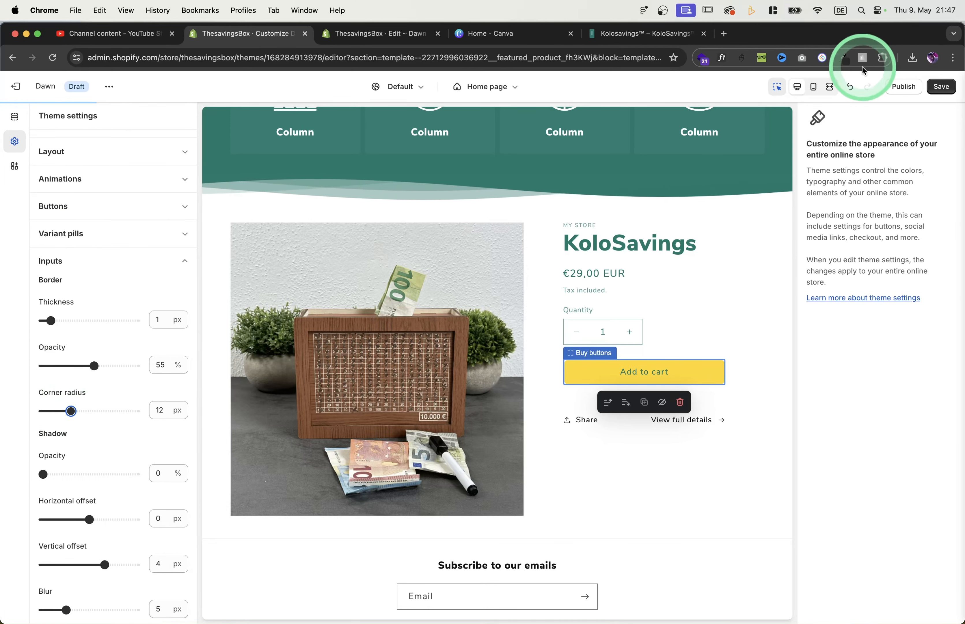
pyautogui.click(940, 87)
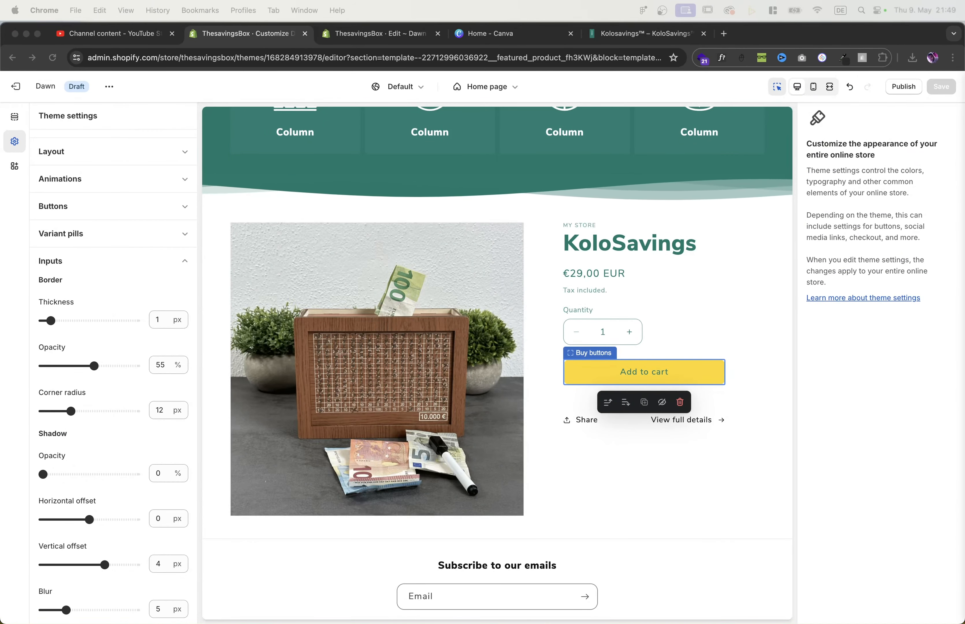
# Add a Multicolumn section below the Featured product section on the home page.
pyautogui.click(17, 118)
pyautogui.scroll(-10, 130, 503)
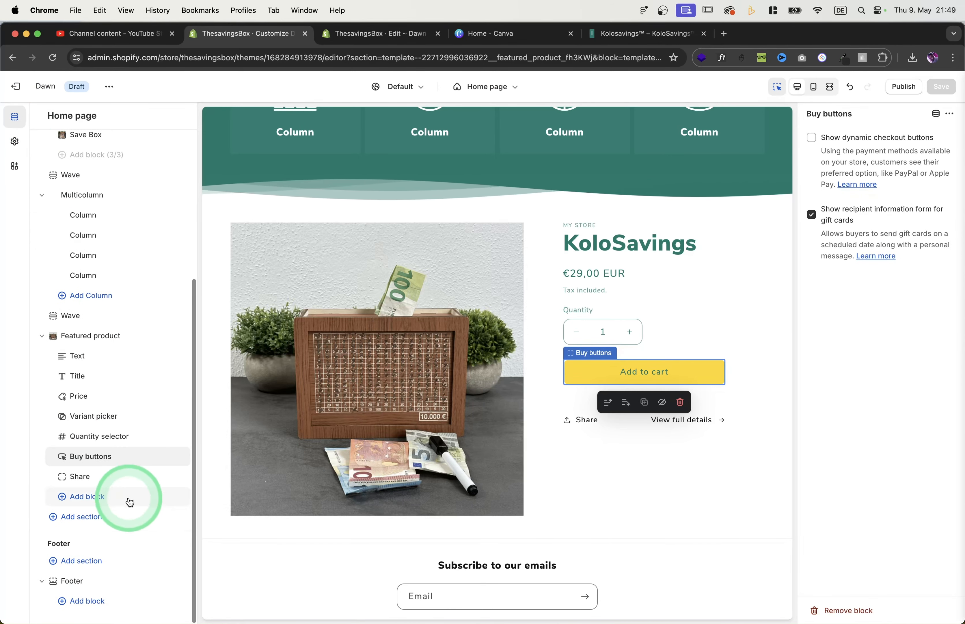
pyautogui.click(81, 517)
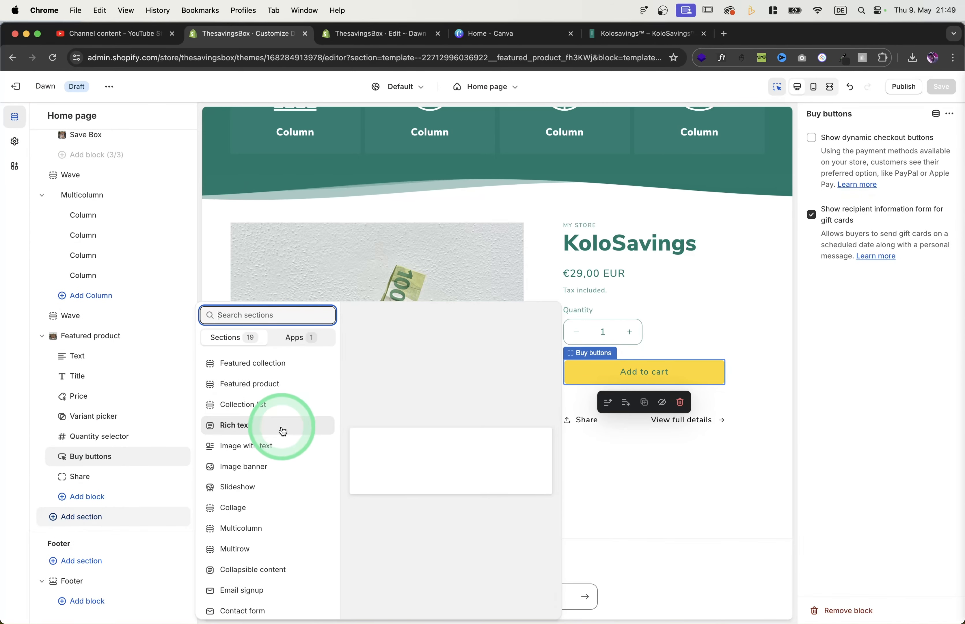
pyautogui.scroll(-2, 282, 426)
pyautogui.scroll(-1, 280, 430)
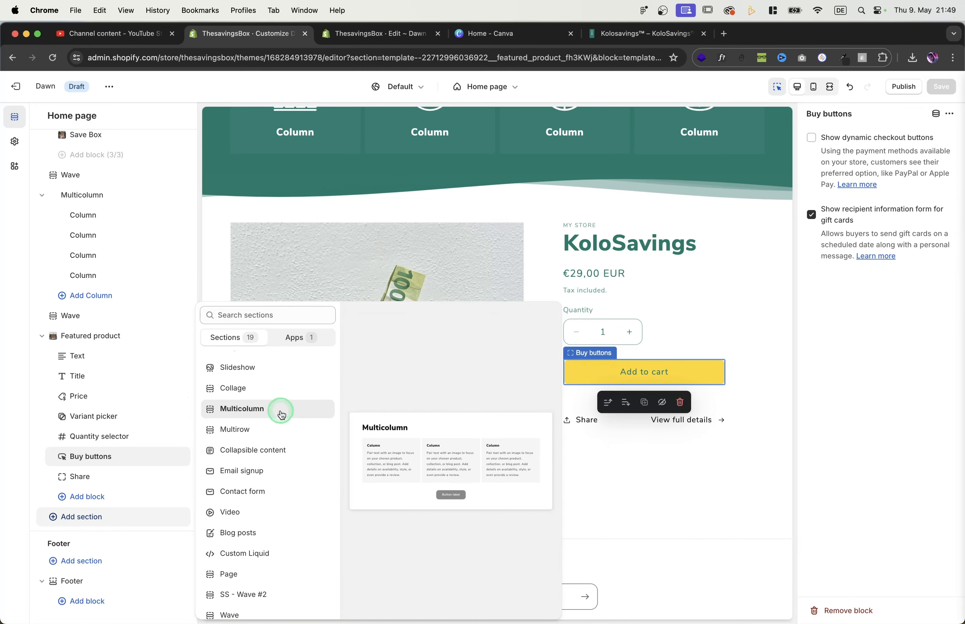
pyautogui.click(280, 408)
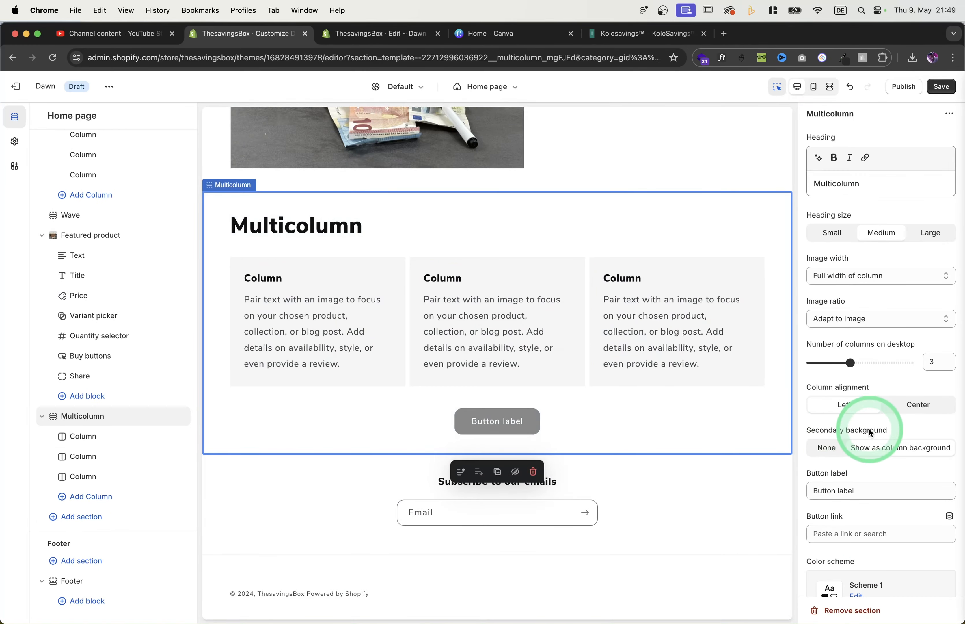
# Set the new Multicolumn section's color scheme to Scheme 6 and its heading to "Customer Reviews".
pyautogui.scroll(-8, 869, 428)
pyautogui.scroll(2, 875, 367)
pyautogui.click(886, 330)
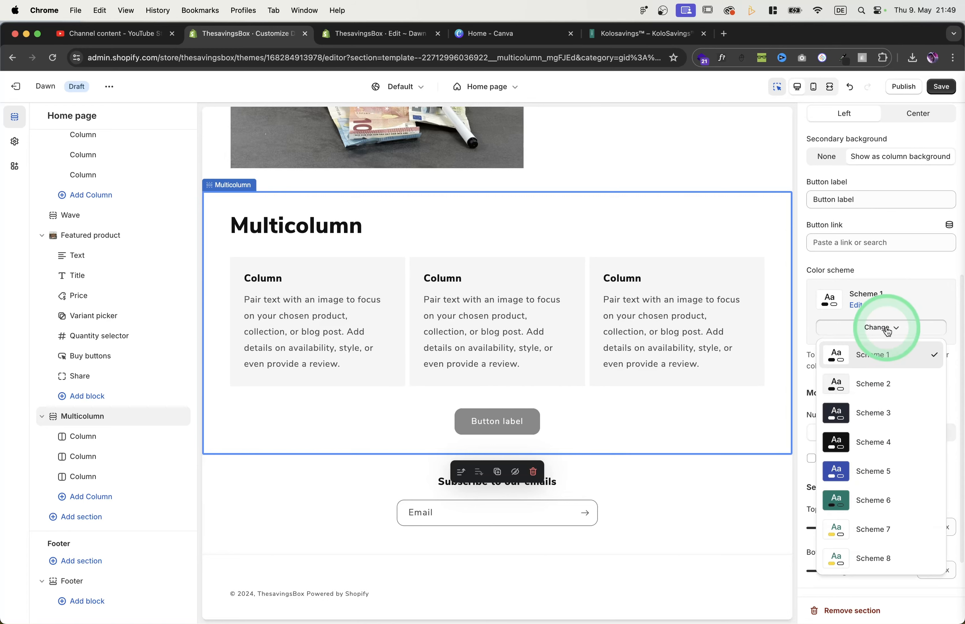
pyautogui.click(865, 494)
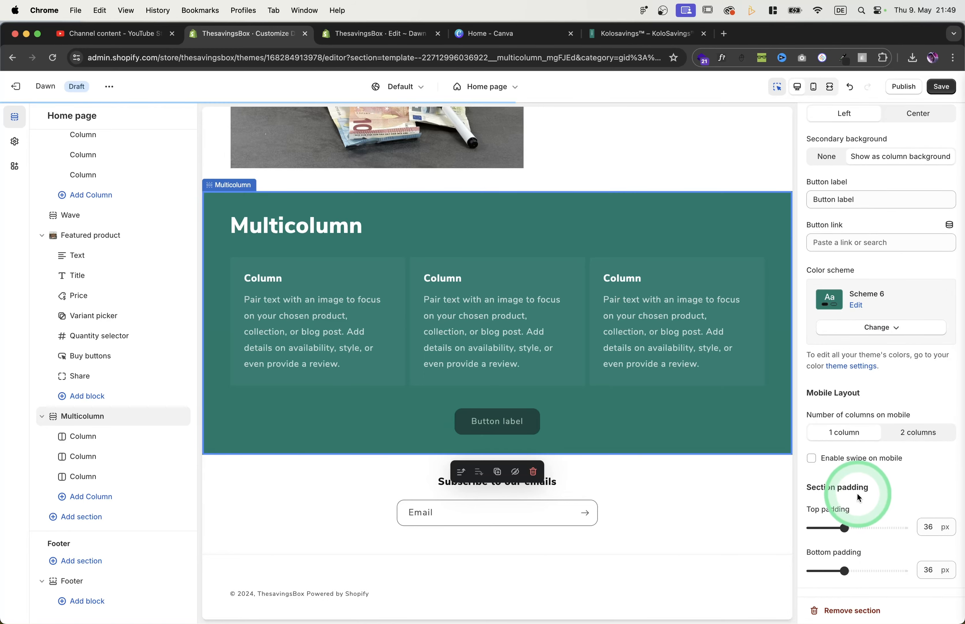
pyautogui.scroll(7, 856, 492)
pyautogui.moveTo(861, 183); pyautogui.dragTo(822, 182)
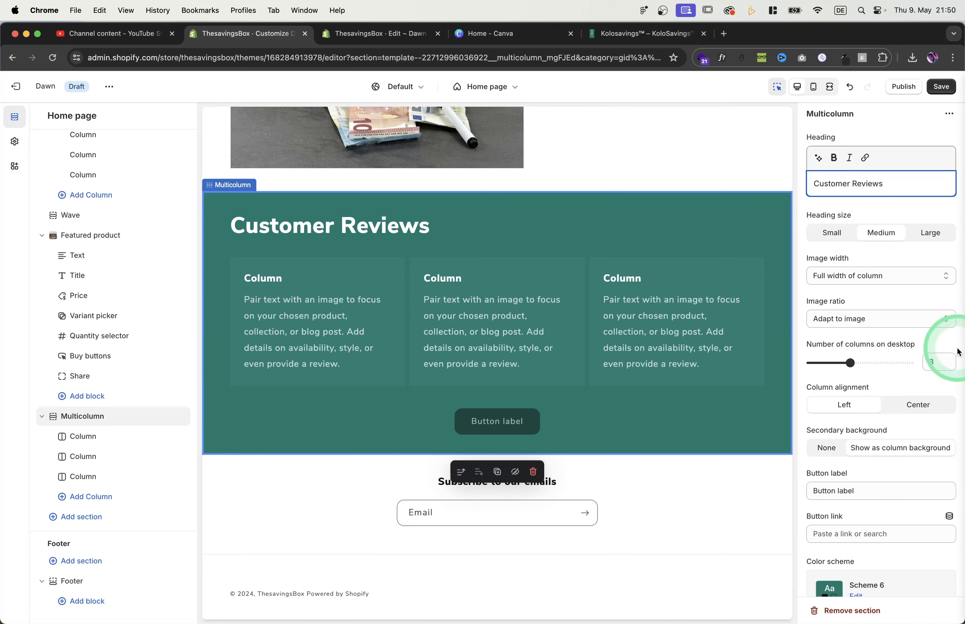
# Center the Customer Reviews columns and set their image width to Half width of column.
pyautogui.click(929, 409)
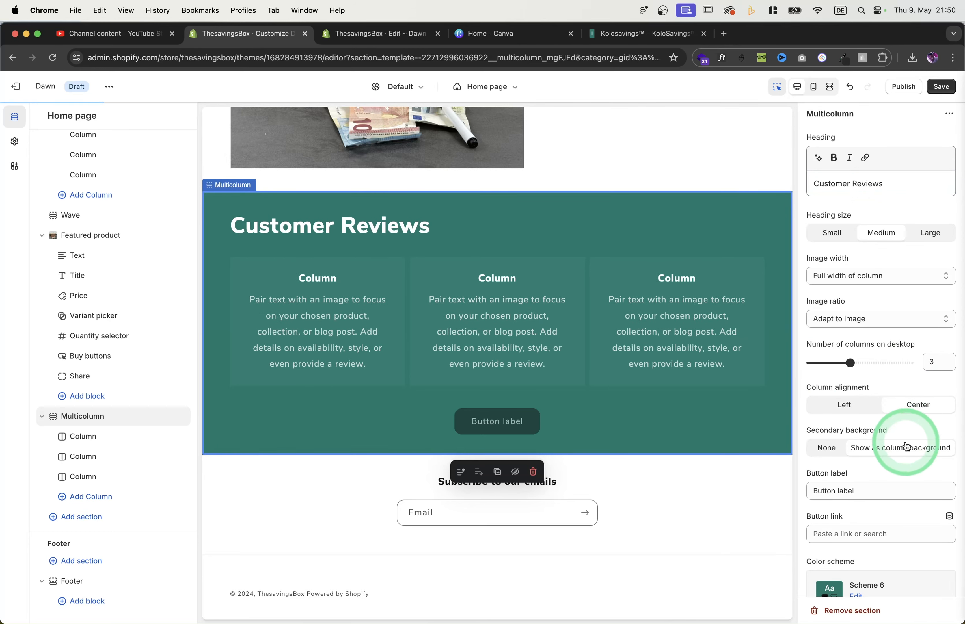
pyautogui.click(899, 277)
pyautogui.click(891, 264)
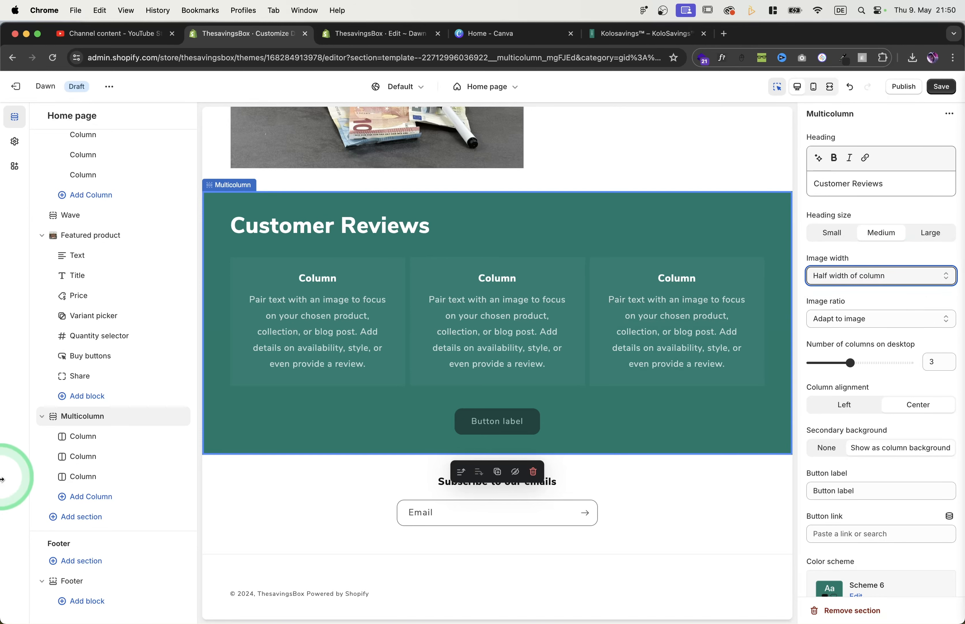
# Assign the Yellow_stars image to all three Customer Reviews columns.
pyautogui.click(96, 441)
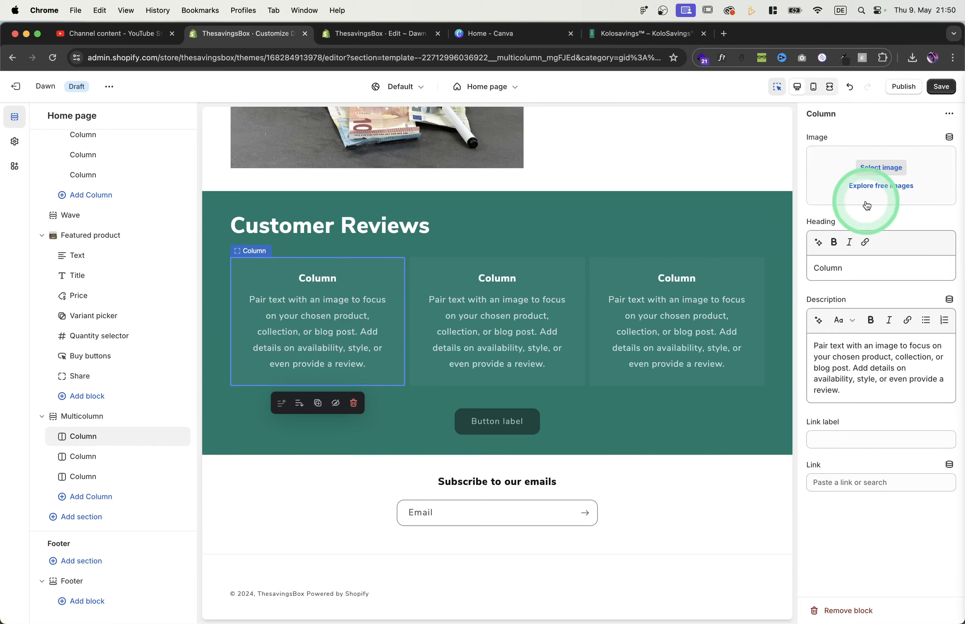
pyautogui.click(893, 167)
pyautogui.scroll(-2, 492, 376)
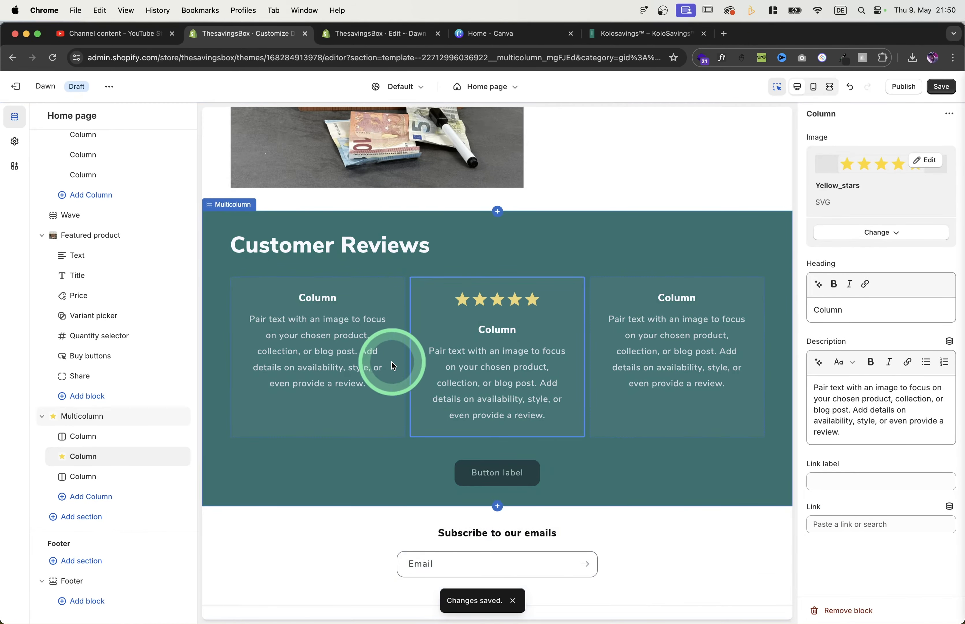
pyautogui.click(343, 363)
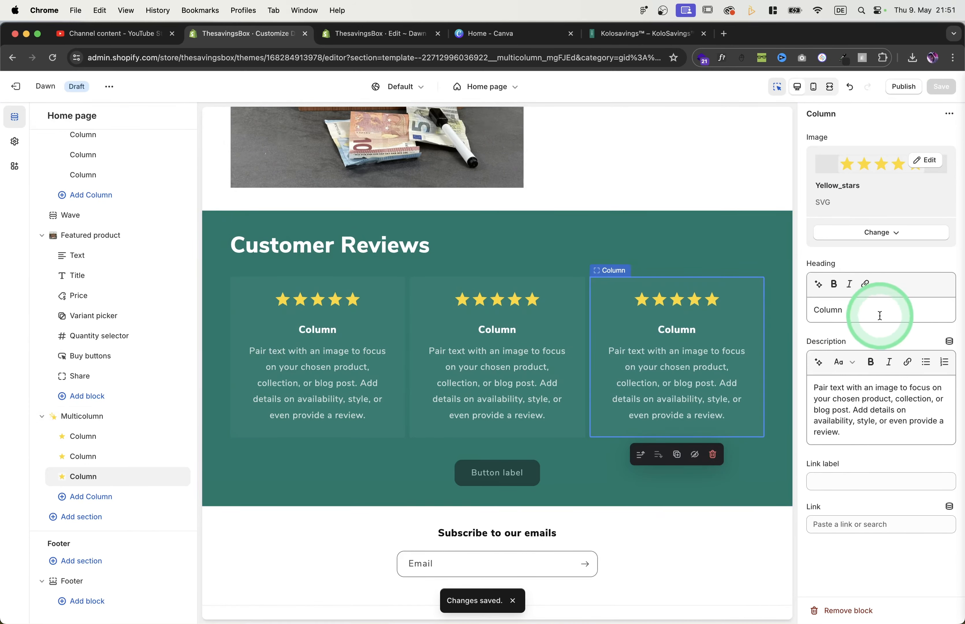
# Replace the three review column headings with the reviewers' first names and save the changes.
pyautogui.click(850, 313)
pyautogui.write('Gab')
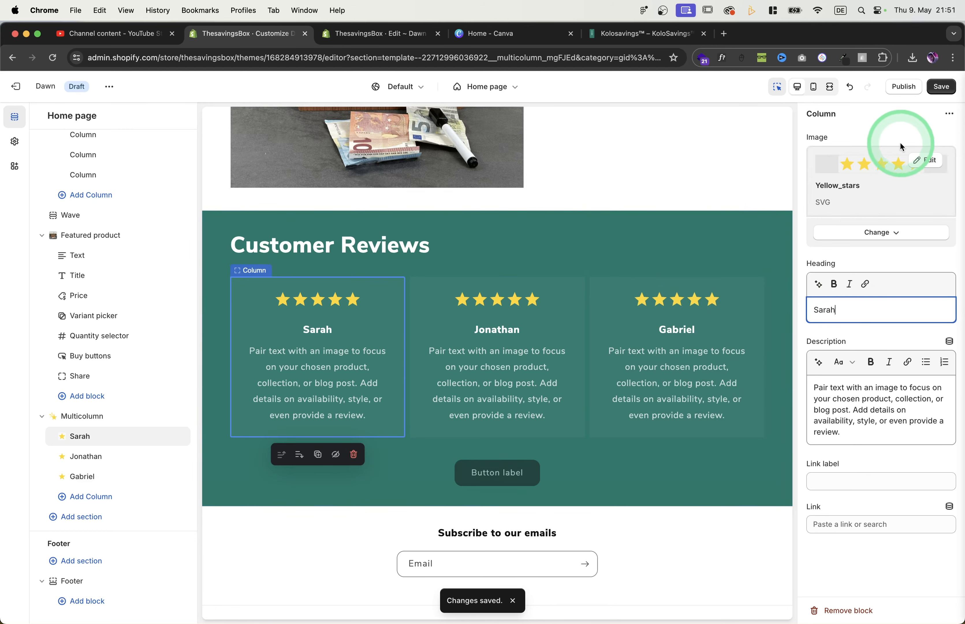
pyautogui.click(942, 87)
# Add a Wave section below the Customer Reviews Multicolumn and place a duplicate of it directly above the Multicolumn.
pyautogui.scroll(3, 673, 333)
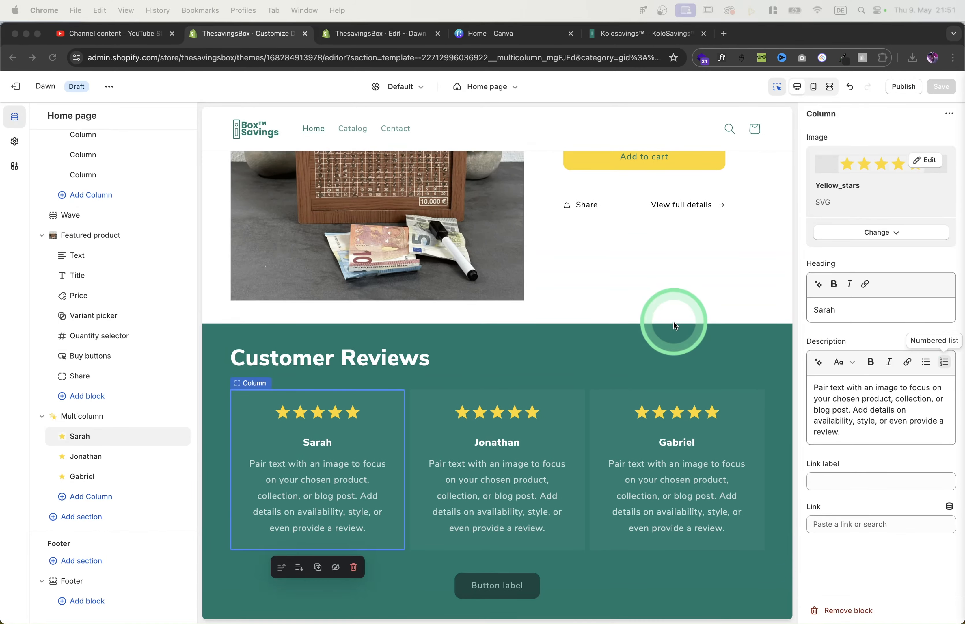
pyautogui.click(81, 517)
pyautogui.click(91, 517)
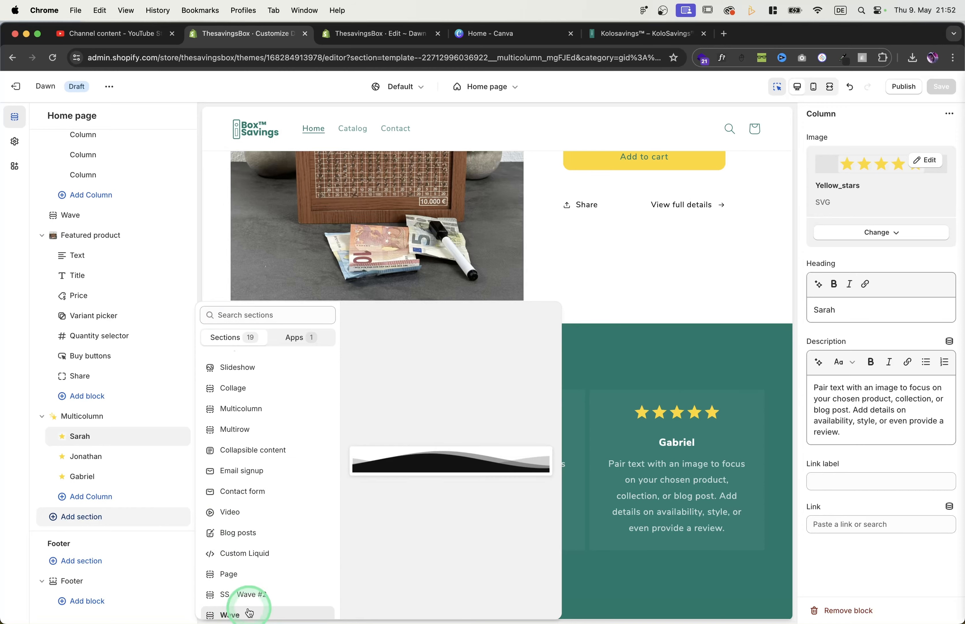
pyautogui.click(249, 613)
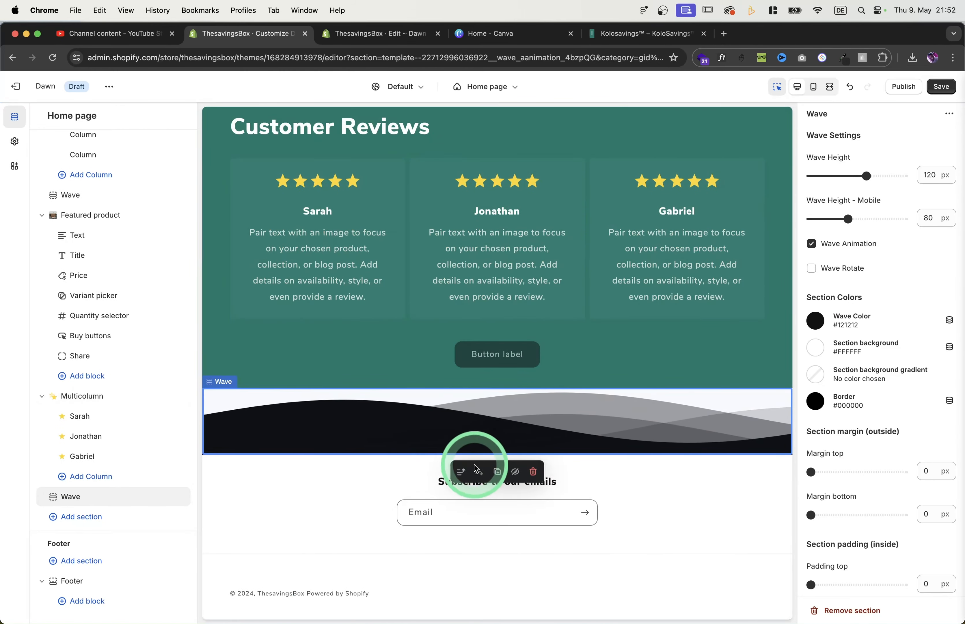
pyautogui.click(498, 472)
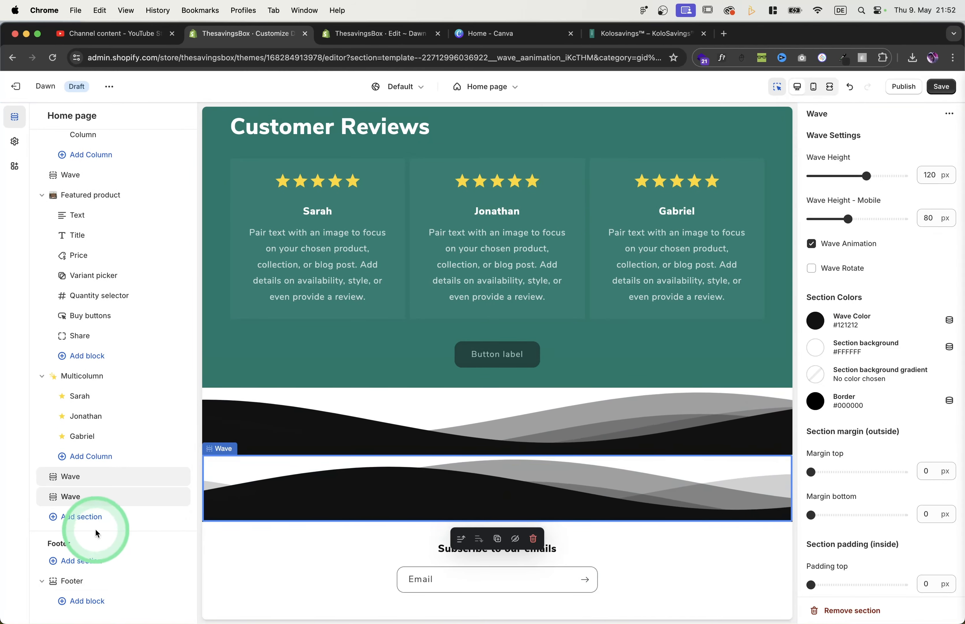
pyautogui.moveTo(44, 476); pyautogui.dragTo(146, 397)
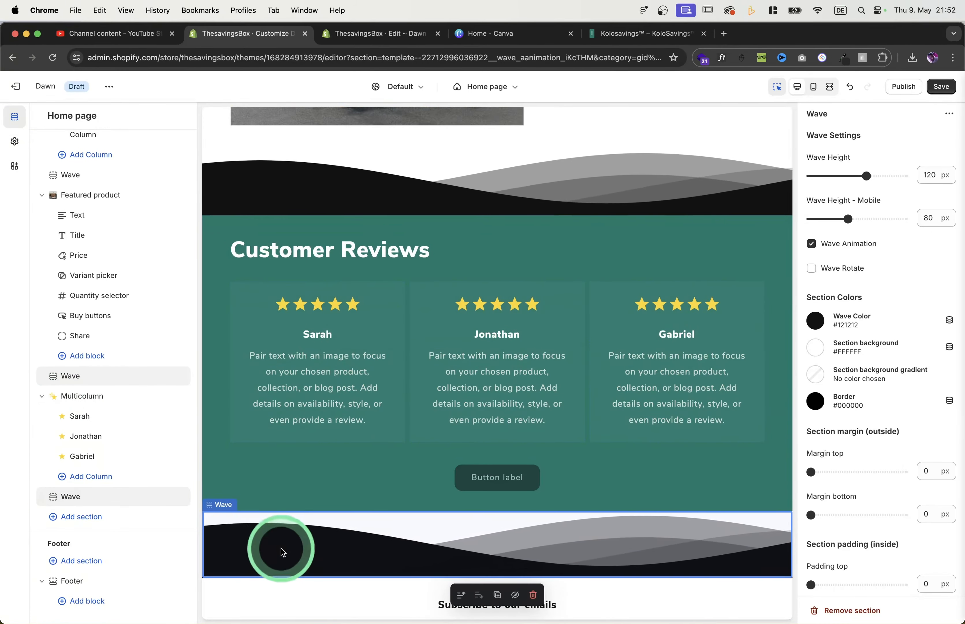
# Rotate the Wave section below Customer Reviews and set its wave color to the green #00796B.
pyautogui.click(812, 269)
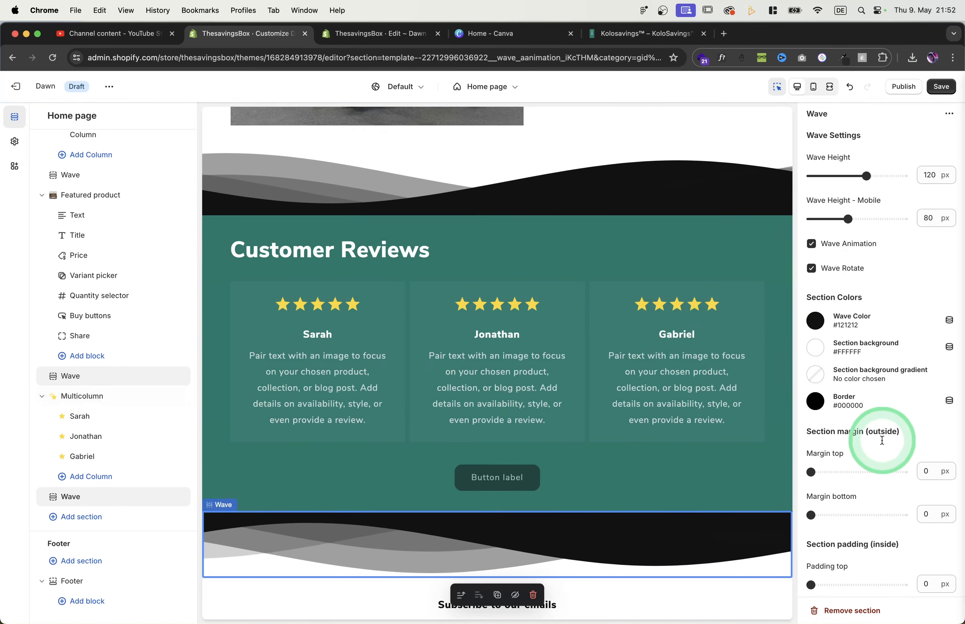
pyautogui.click(816, 320)
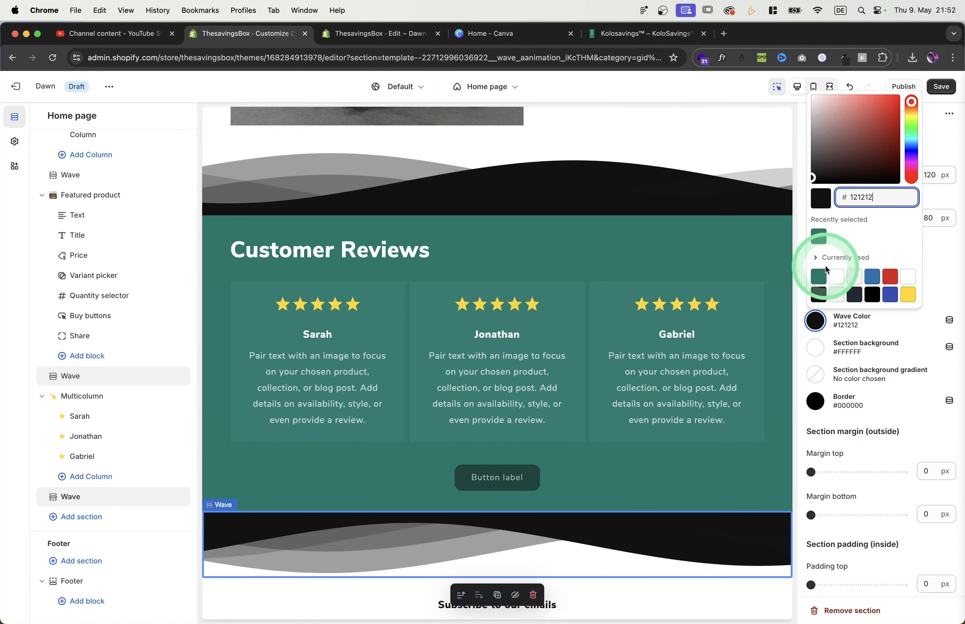
pyautogui.click(819, 237)
pyautogui.click(951, 251)
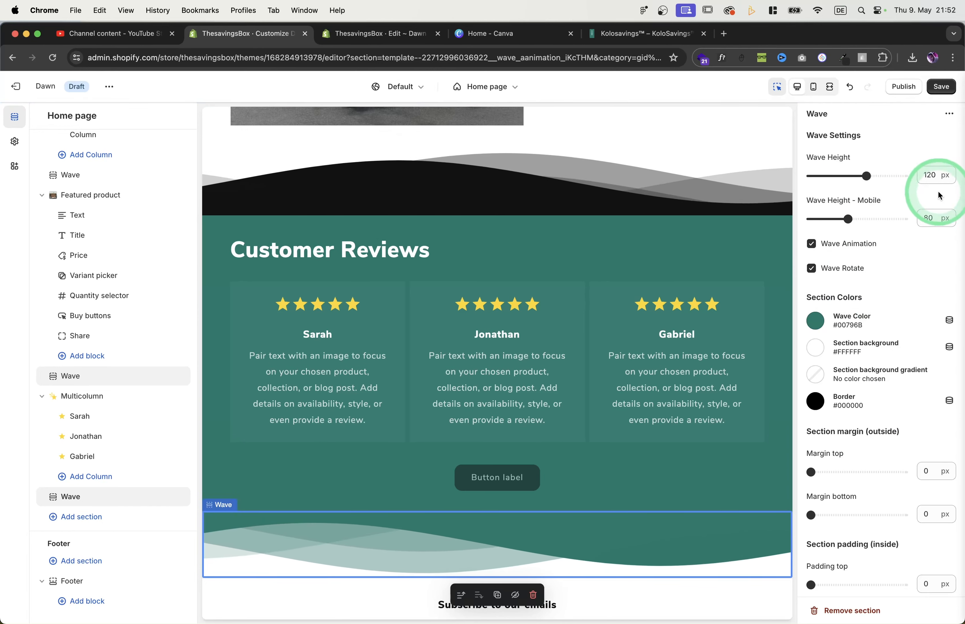
# Set the wave height of the Wave section below Customer Reviews to 50 px for both desktop and mobile.
pyautogui.moveTo(933, 175); pyautogui.dragTo(880, 170)
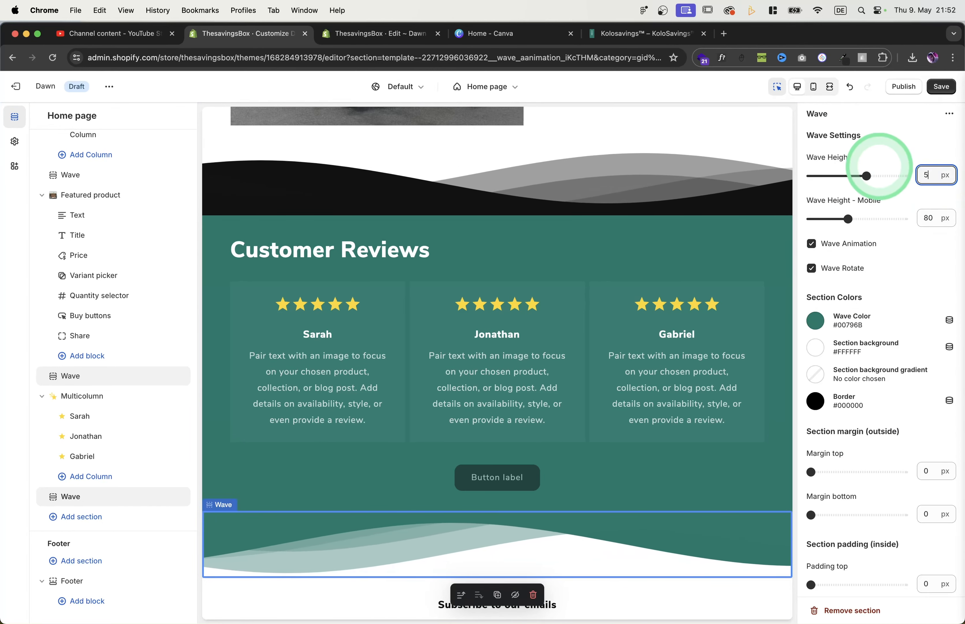
pyautogui.write('50')
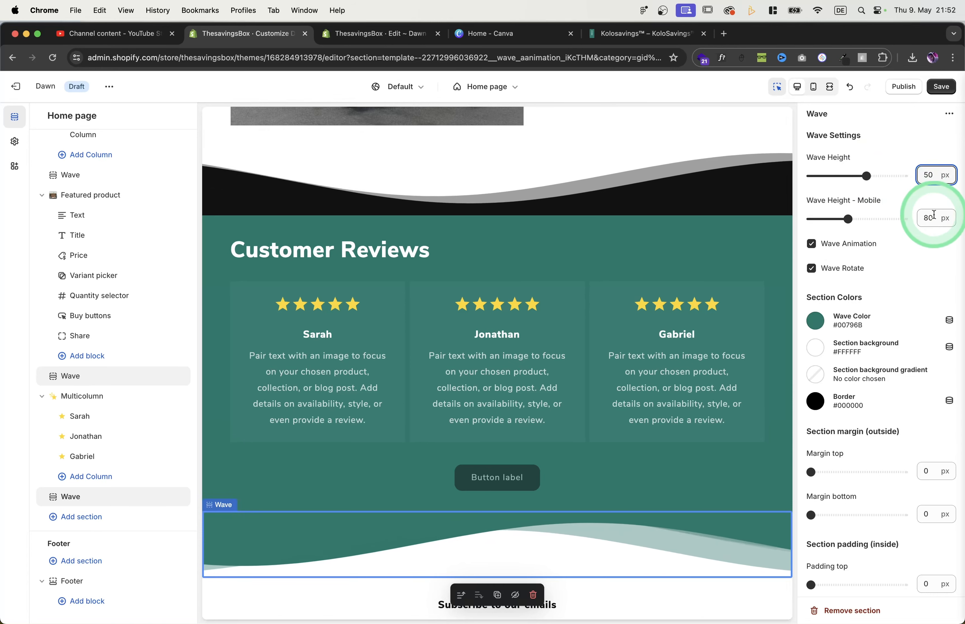
pyautogui.moveTo(929, 218); pyautogui.dragTo(918, 218)
pyautogui.write('50')
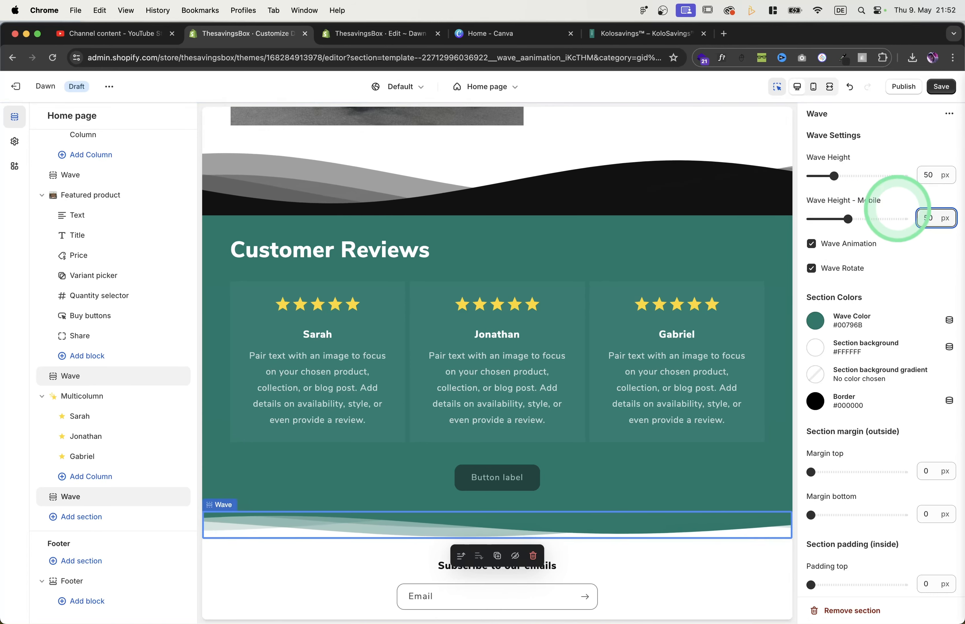
# Set the desktop and mobile wave height of the Wave section above Customer Reviews to 50 px and save the changes.
pyautogui.click(701, 203)
pyautogui.click(929, 174)
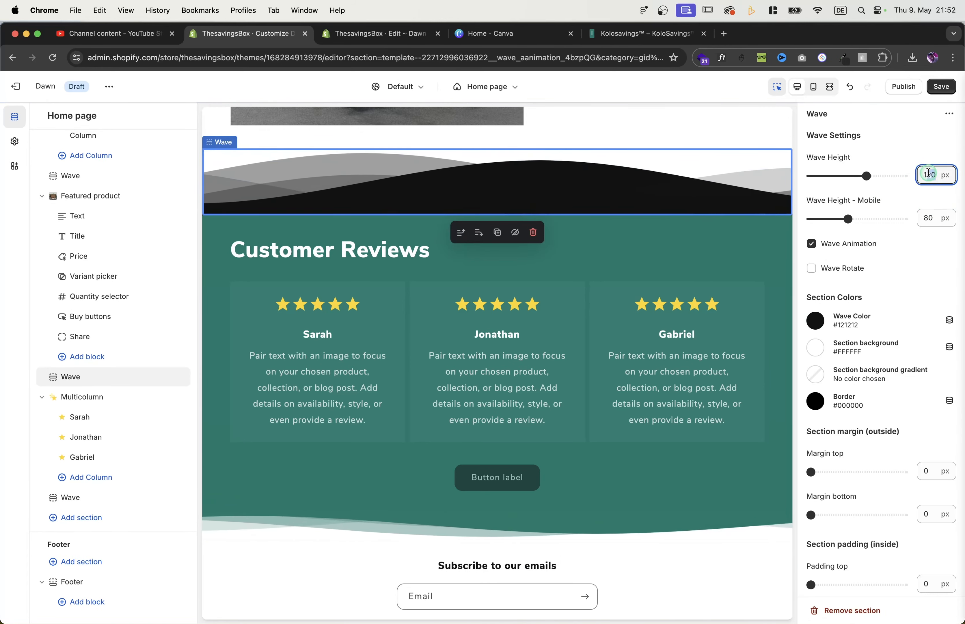
pyautogui.moveTo(929, 173); pyautogui.dragTo(915, 177)
pyautogui.write('50')
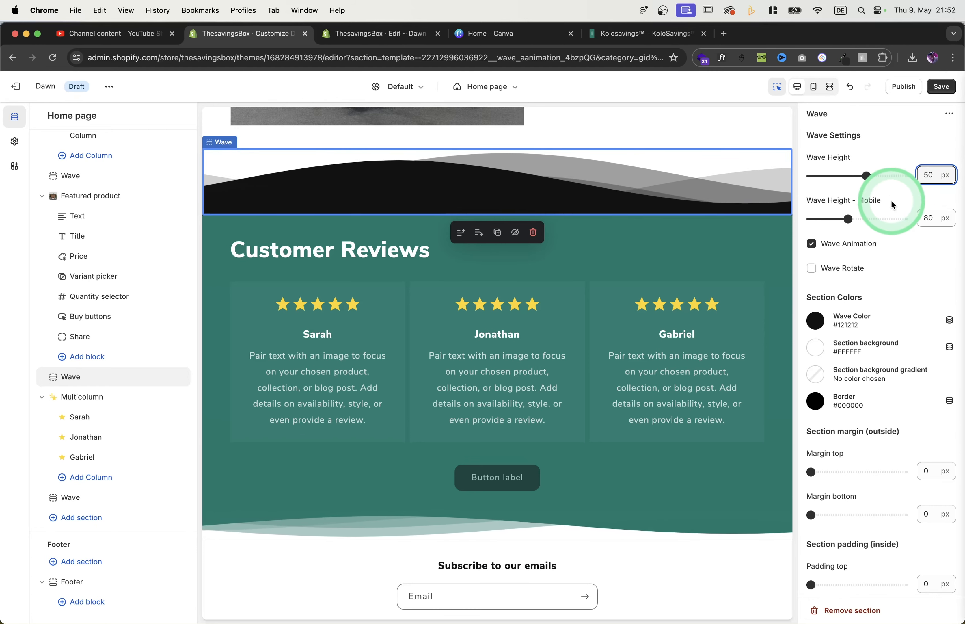
pyautogui.moveTo(933, 217); pyautogui.dragTo(919, 215)
pyautogui.write('50')
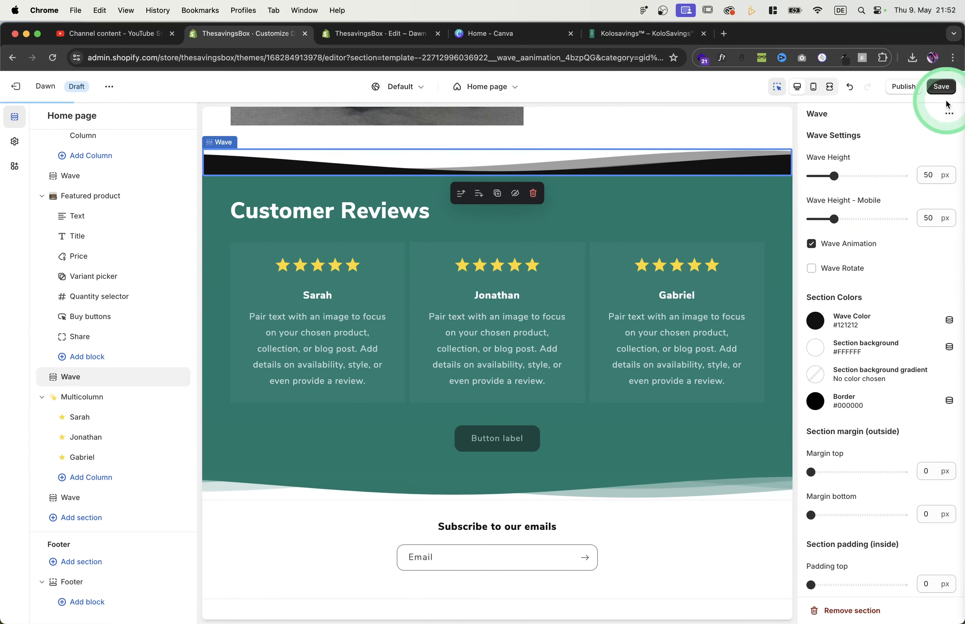
pyautogui.click(945, 86)
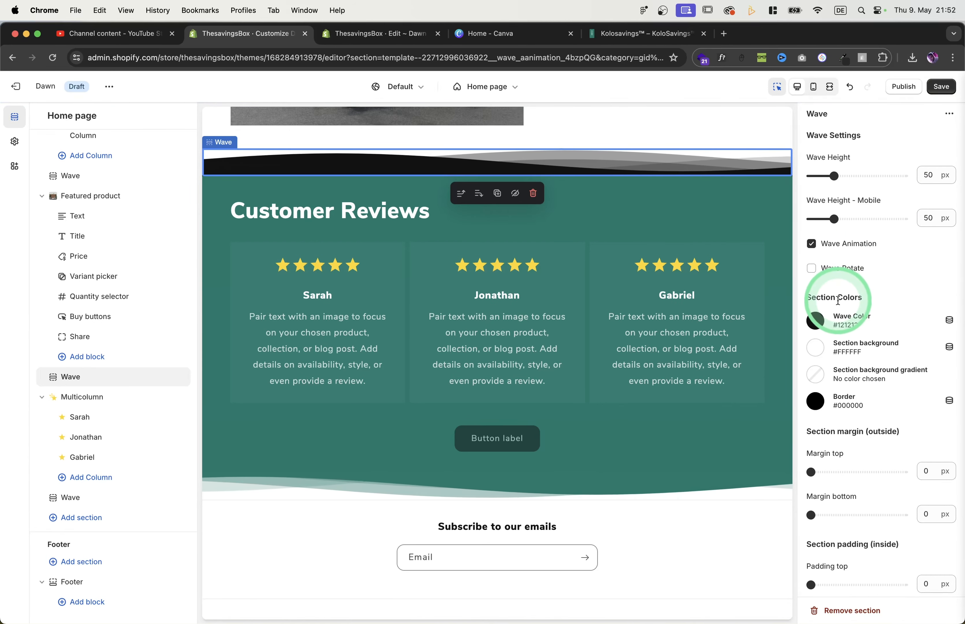
pyautogui.click(942, 87)
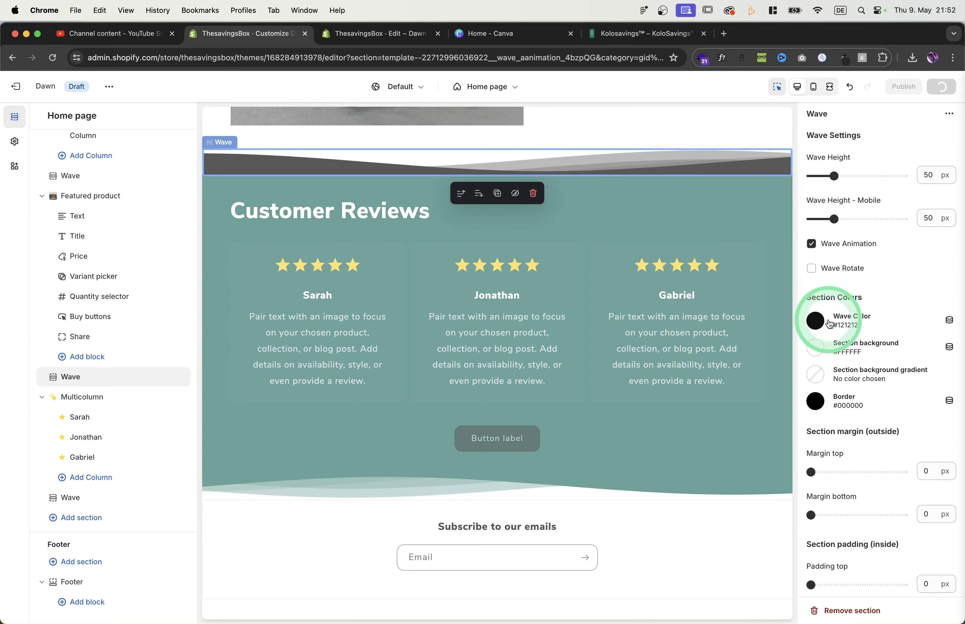
# Set the wave color of the Wave section above Customer Reviews to the green #00796B and save the changes.
pyautogui.click(816, 320)
pyautogui.click(819, 235)
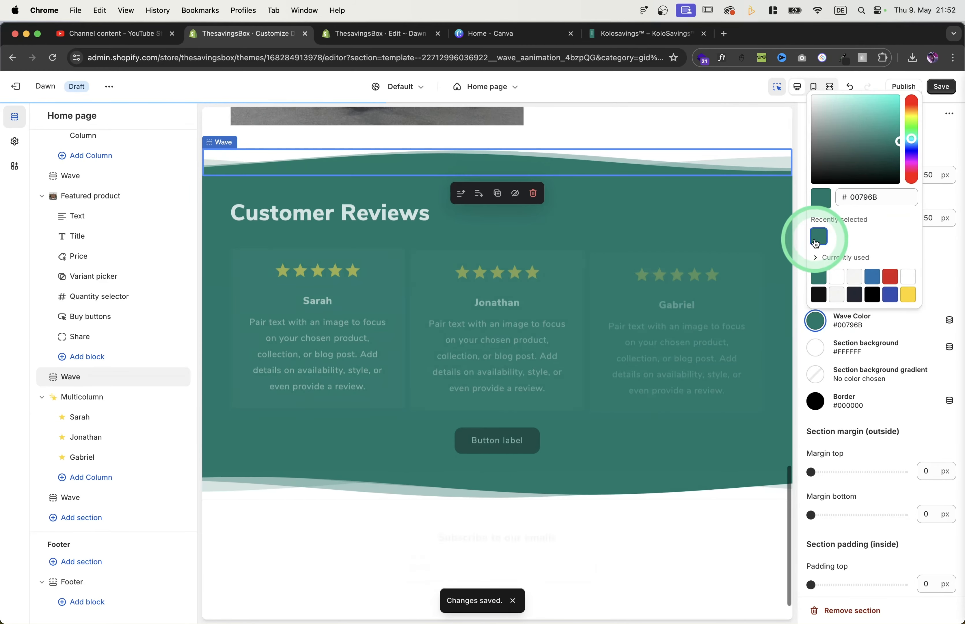
pyautogui.click(943, 86)
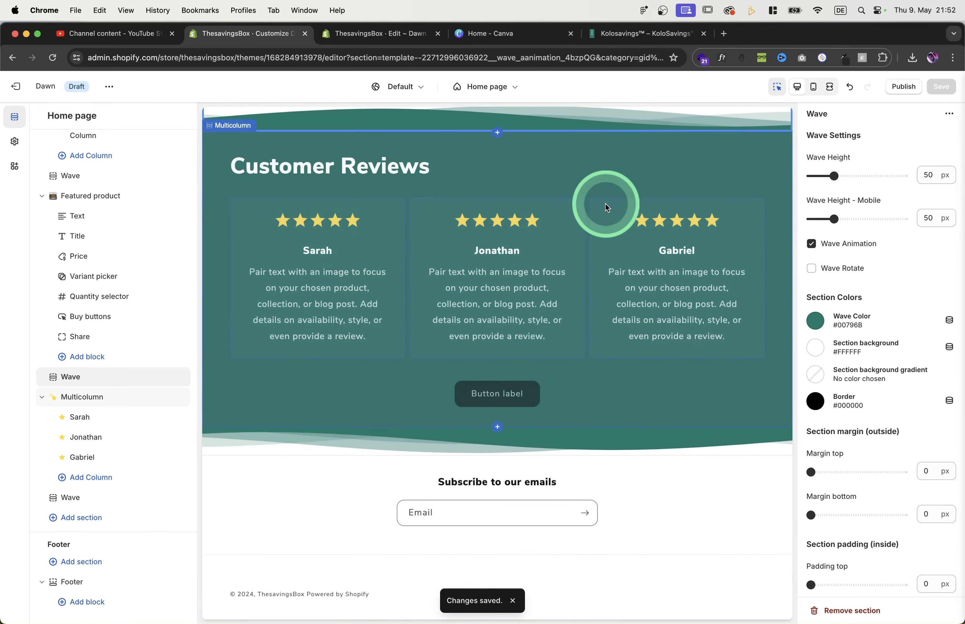
# Clear the button label of the Customer Reviews Multicolumn section and save the changes.
pyautogui.click(536, 396)
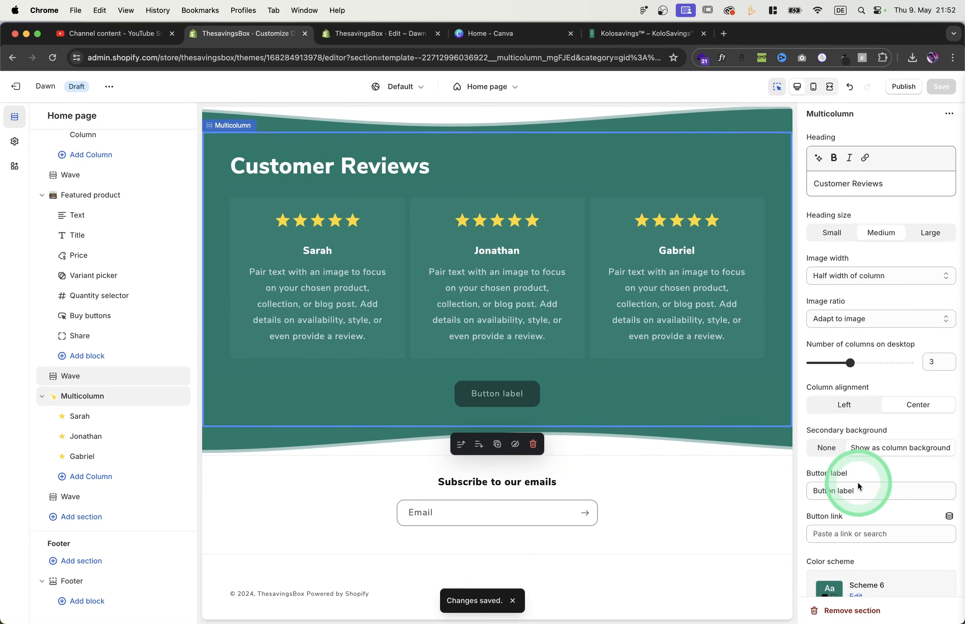
pyautogui.moveTo(860, 489); pyautogui.dragTo(803, 490)
pyautogui.press('BackSpace')
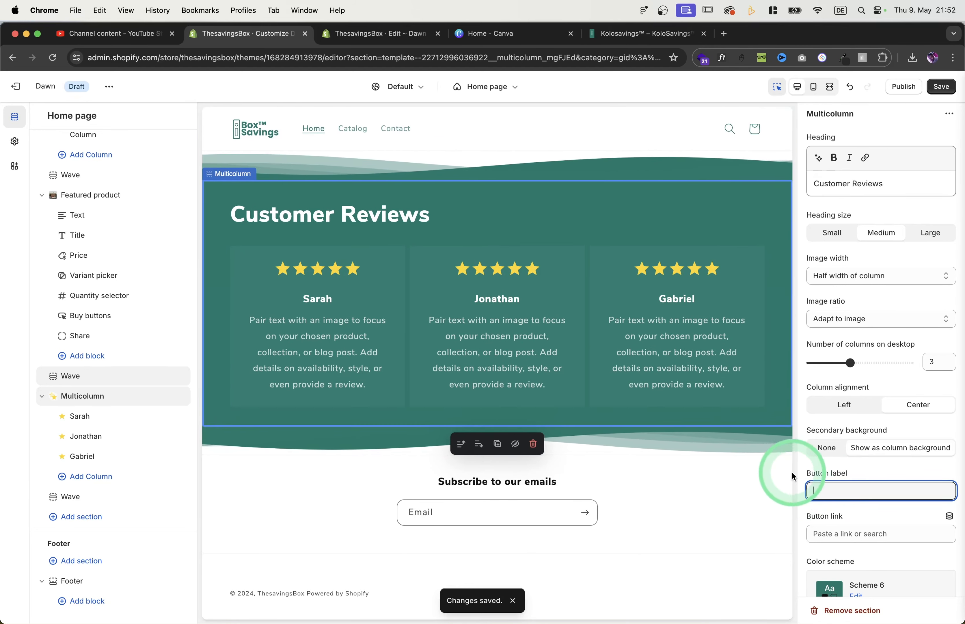
pyautogui.click(942, 86)
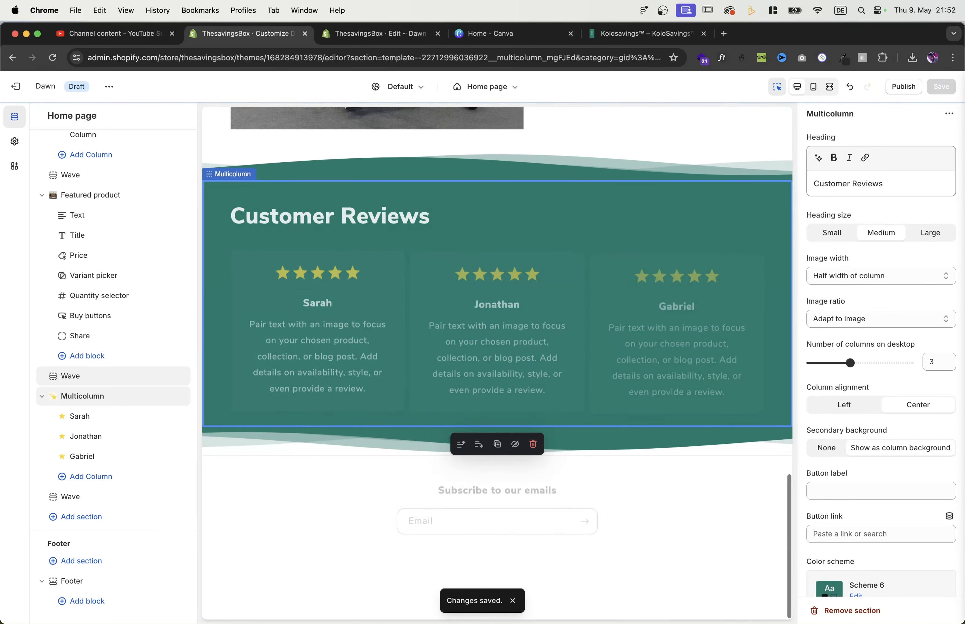
pyautogui.click(839, 19)
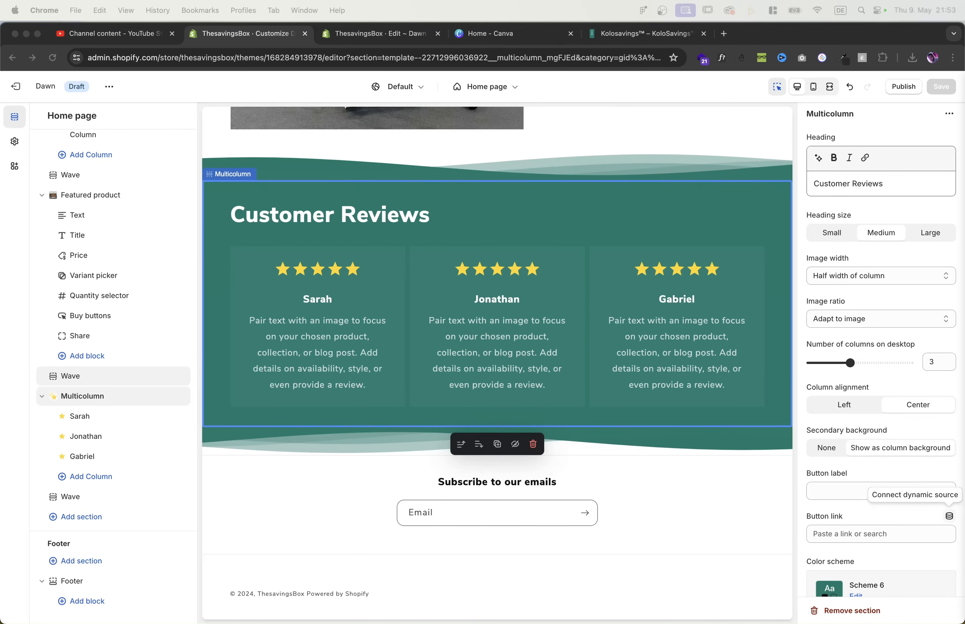
# Add a Collapsible content section below the last Wave, with its color scheme set to Scheme 7, and save.
pyautogui.click(83, 516)
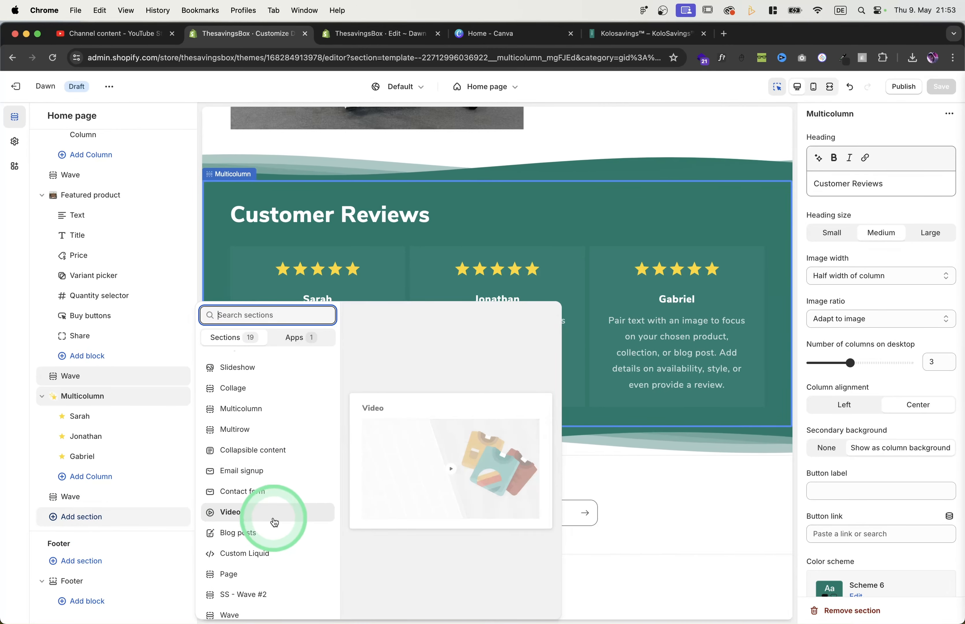
pyautogui.scroll(-1, 280, 517)
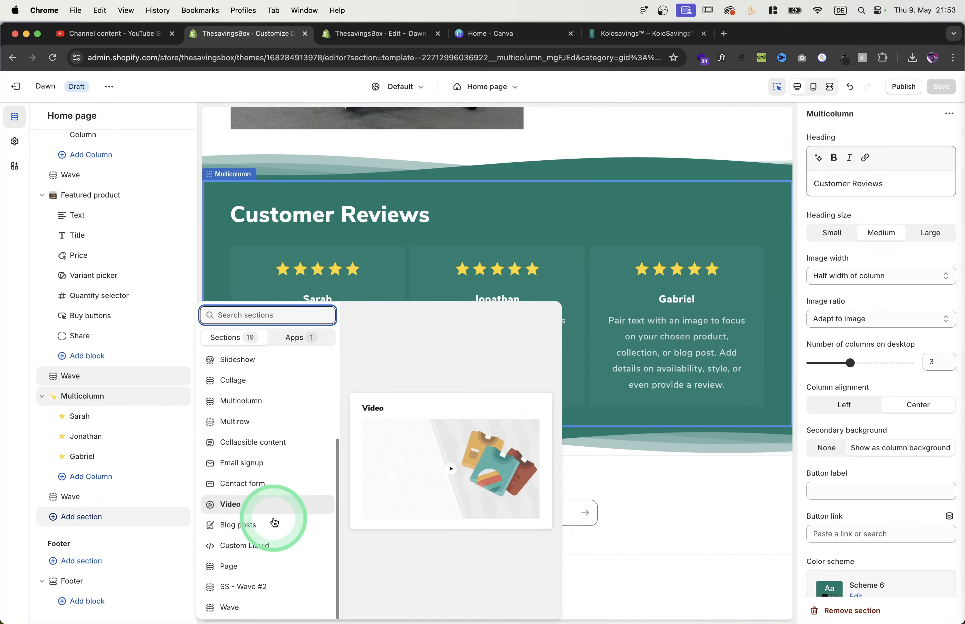
pyautogui.click(278, 447)
pyautogui.scroll(-3, 904, 381)
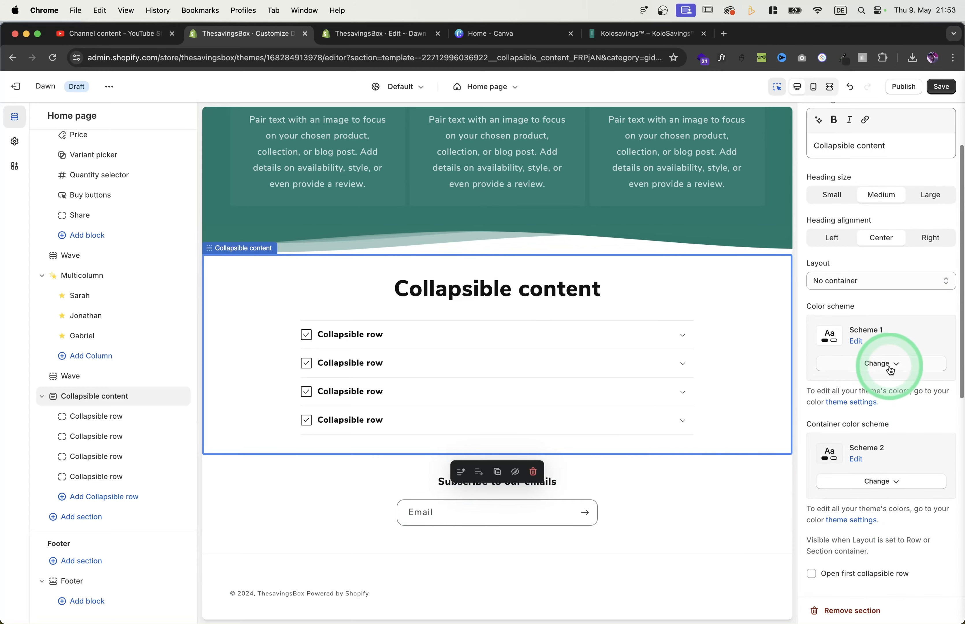
pyautogui.click(891, 367)
pyautogui.click(871, 559)
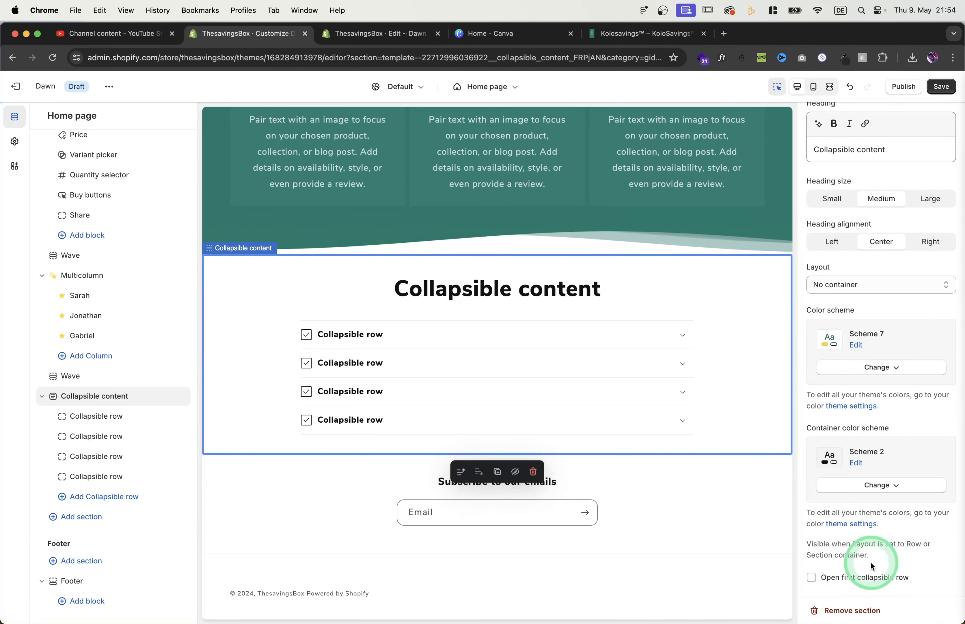
pyautogui.click(942, 87)
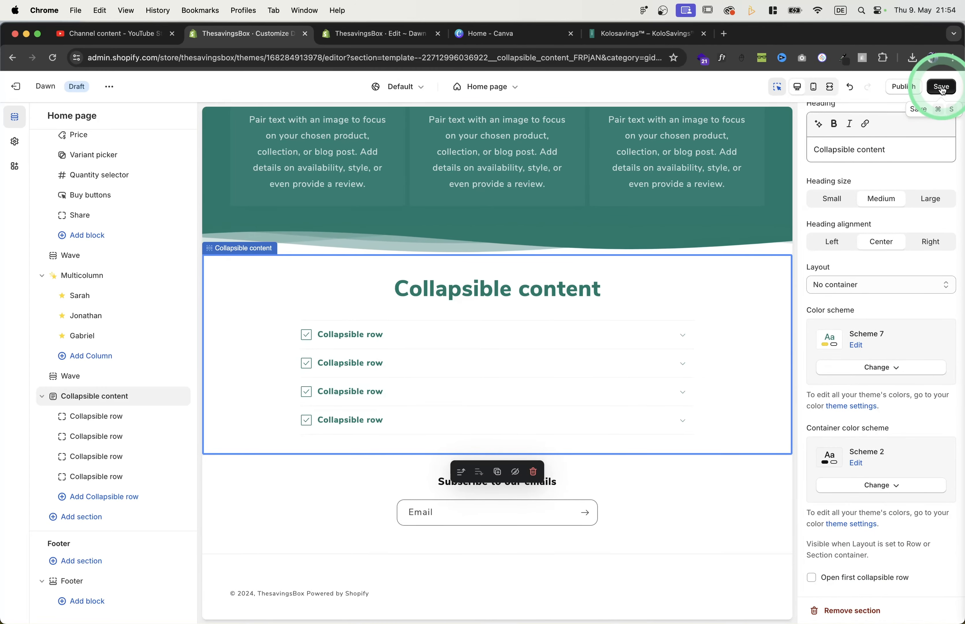
# Change the Collapsible content heading to "Frequently Asked Questions" and save the changes.
pyautogui.click(914, 149)
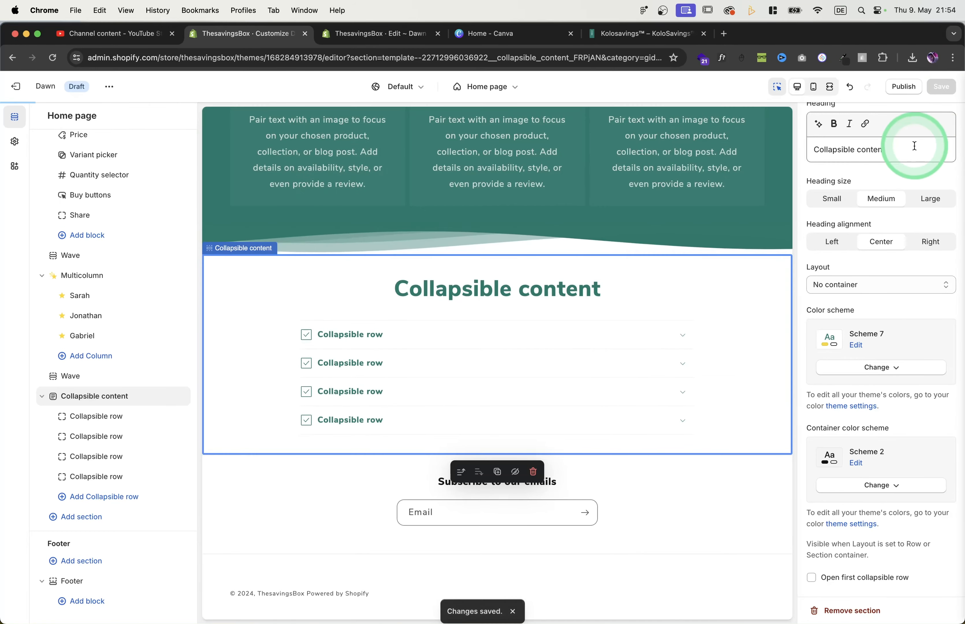
pyautogui.moveTo(913, 148); pyautogui.dragTo(814, 149)
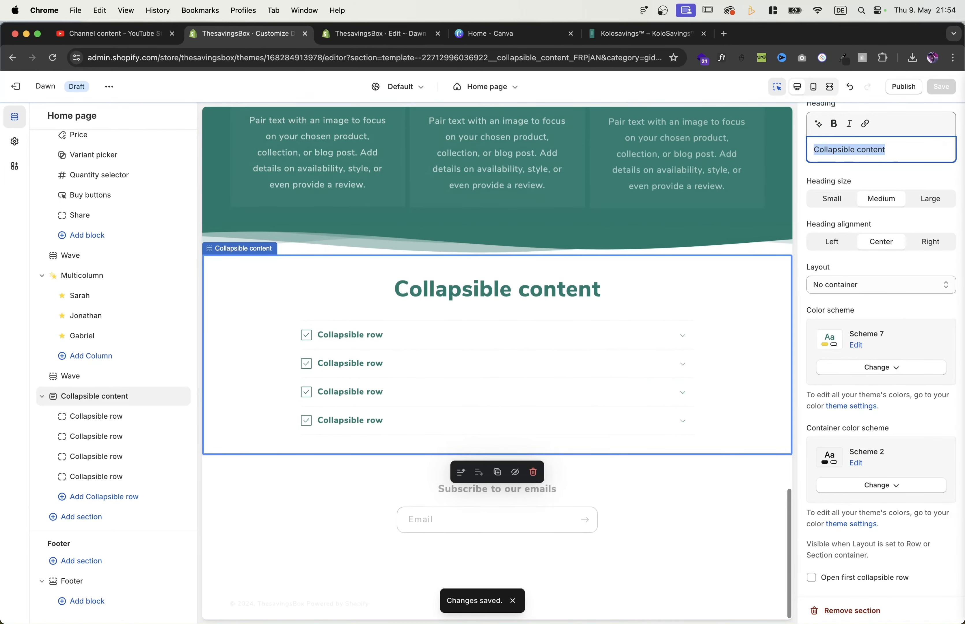
pyautogui.write('Freque')
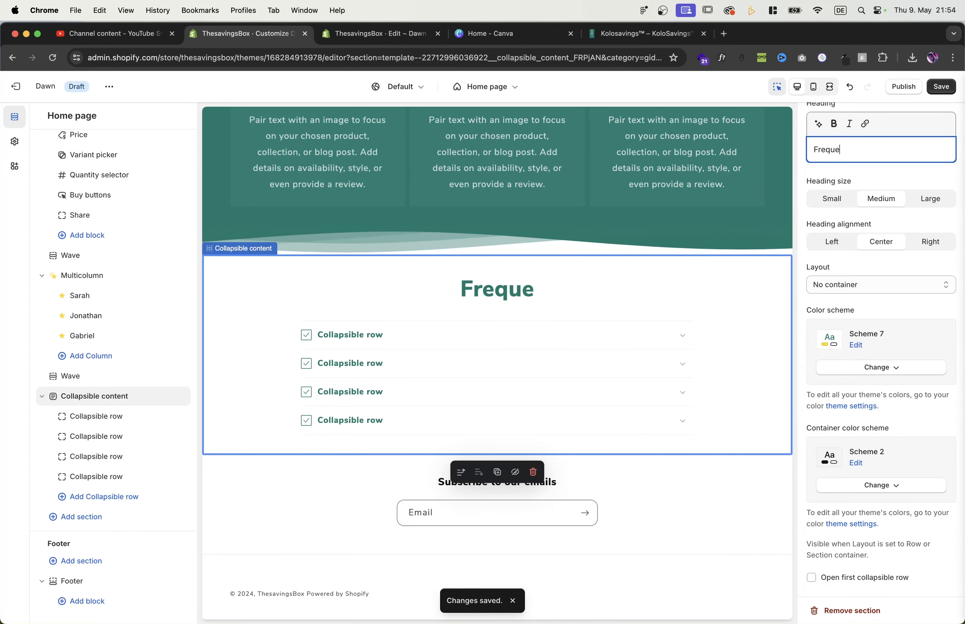
pyautogui.write('ntly Asked Questions')
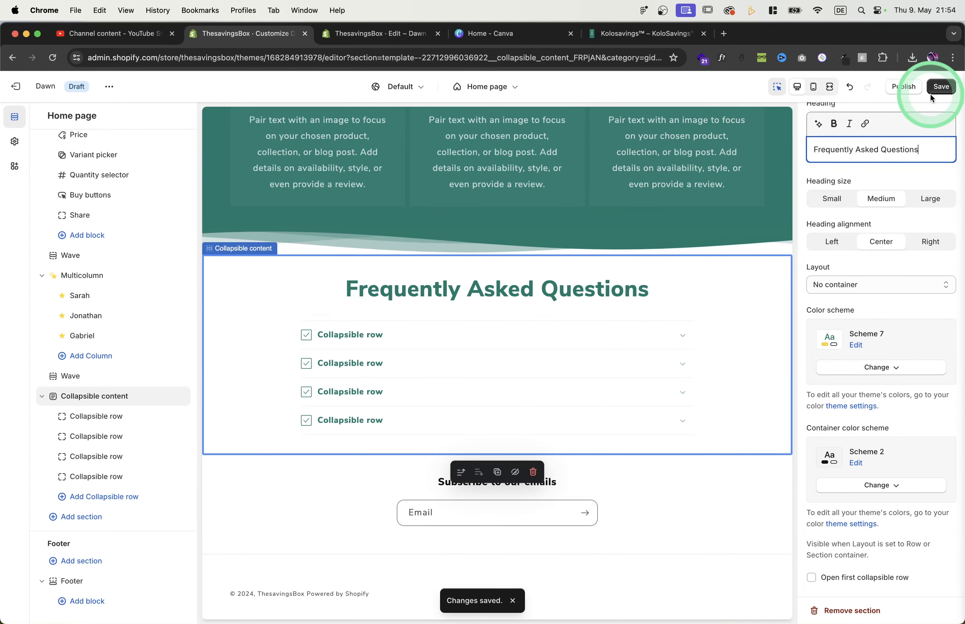
pyautogui.click(939, 87)
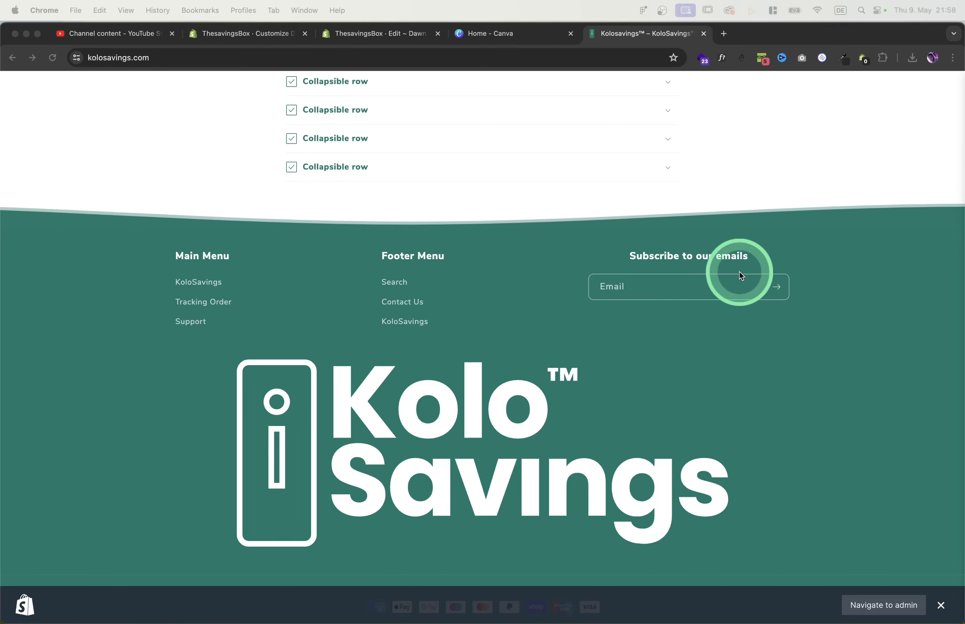
# Return to the theme customizer and turn off the email signup in the Footer section.
pyautogui.press('super+2')
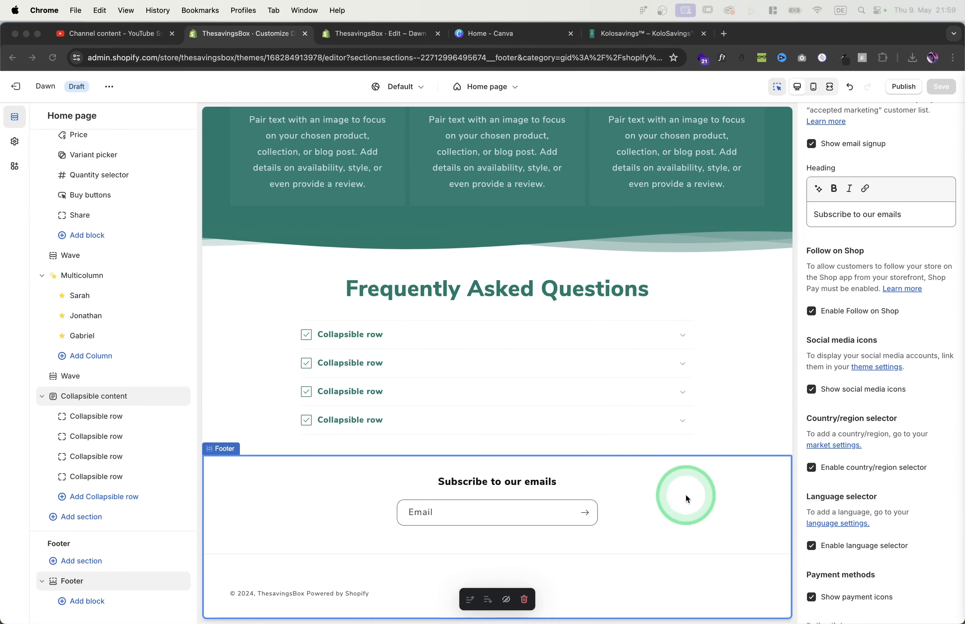
pyautogui.click(688, 492)
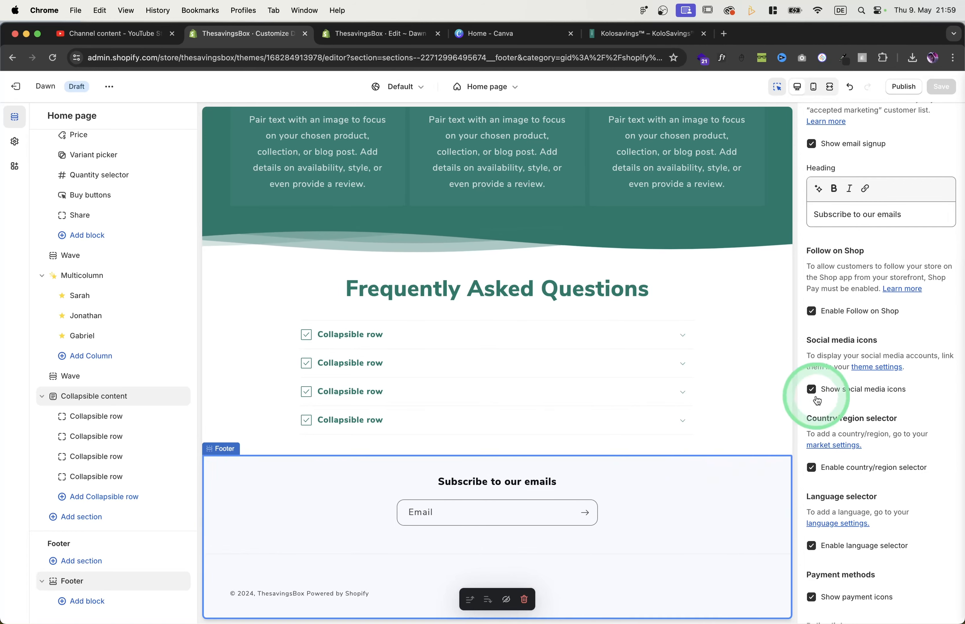
pyautogui.scroll(1, 856, 179)
pyautogui.scroll(3, 857, 179)
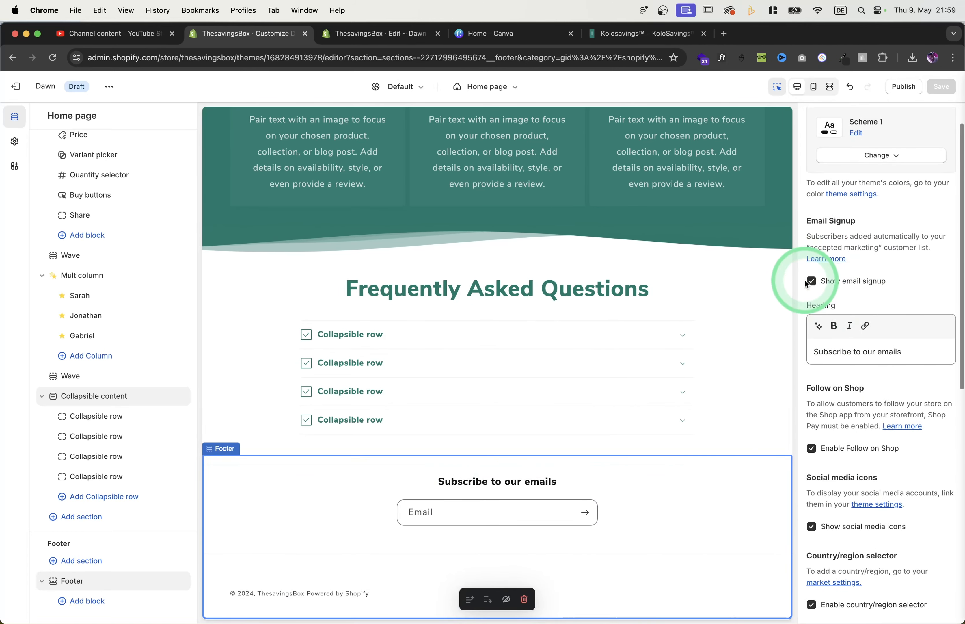
pyautogui.click(811, 281)
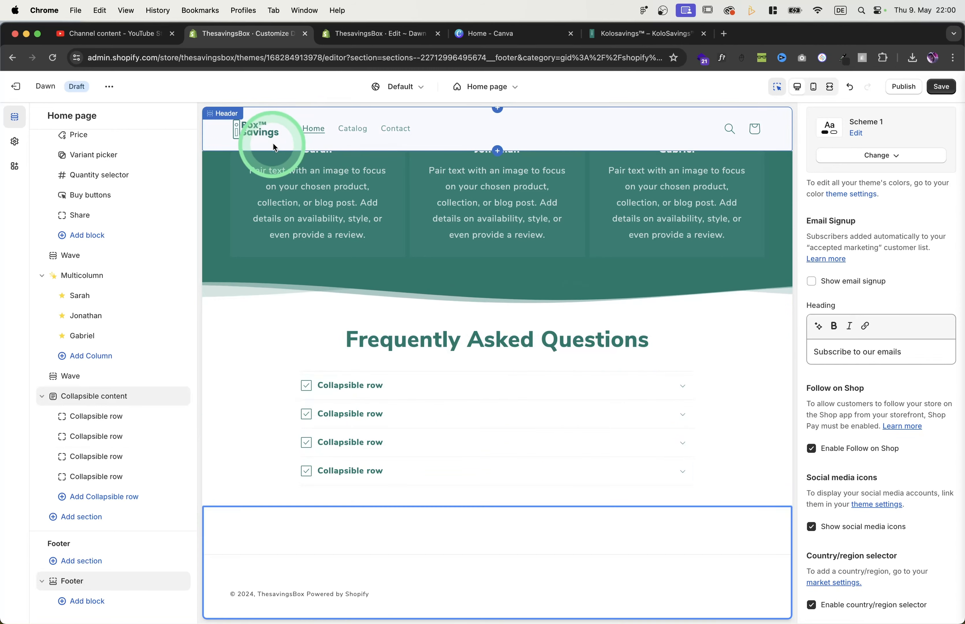
# Switch to the Dawn code editor and open footer.liquid from the Sections folder.
pyautogui.click(366, 38)
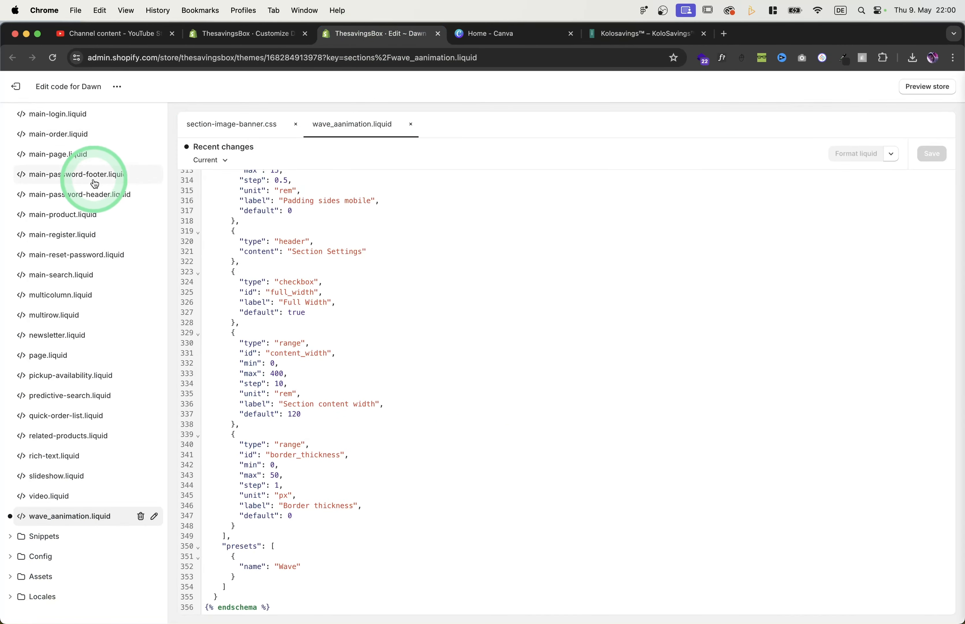
pyautogui.scroll(20, 93, 182)
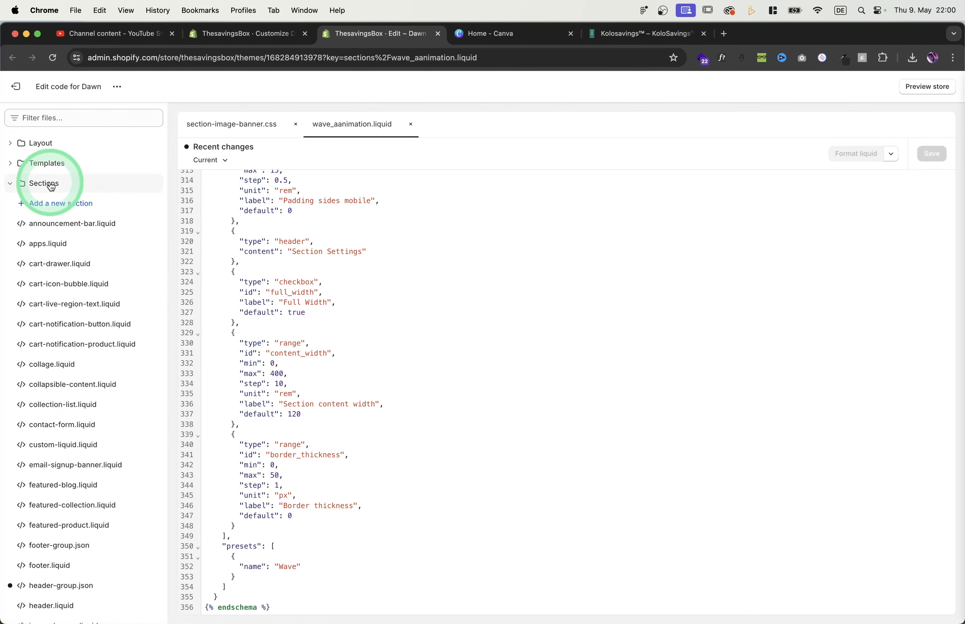
pyautogui.click(52, 184)
pyautogui.click(51, 184)
pyautogui.scroll(-5, 68, 287)
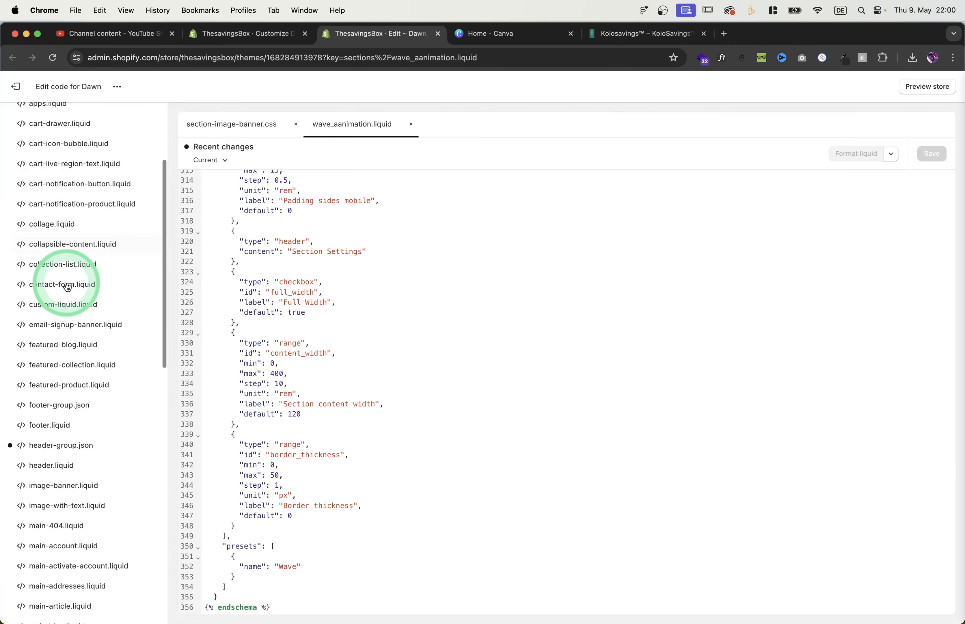
pyautogui.scroll(-5, 68, 287)
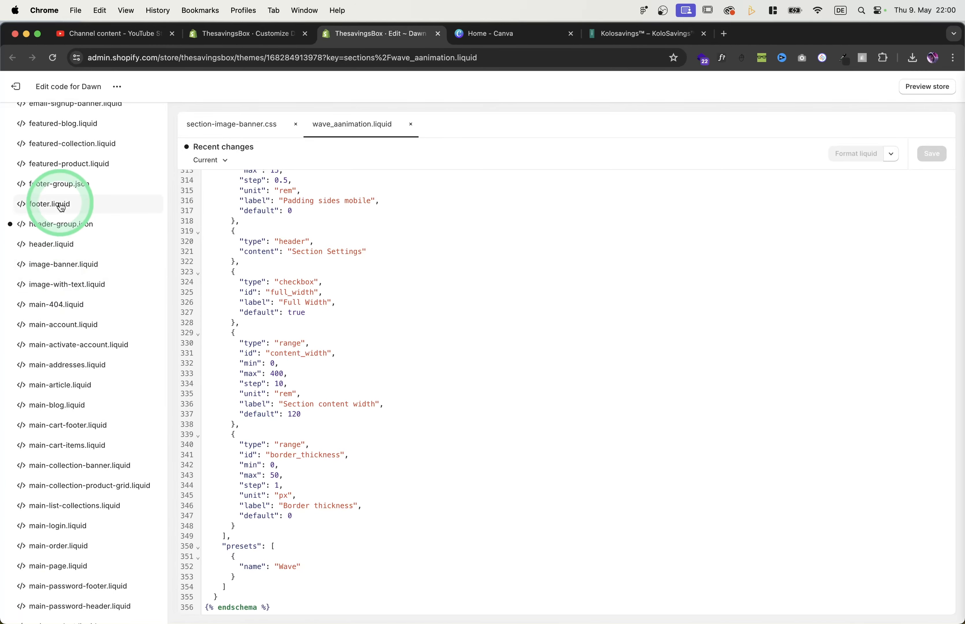
pyautogui.click(62, 204)
pyautogui.scroll(-5, 329, 250)
pyautogui.scroll(6, 331, 253)
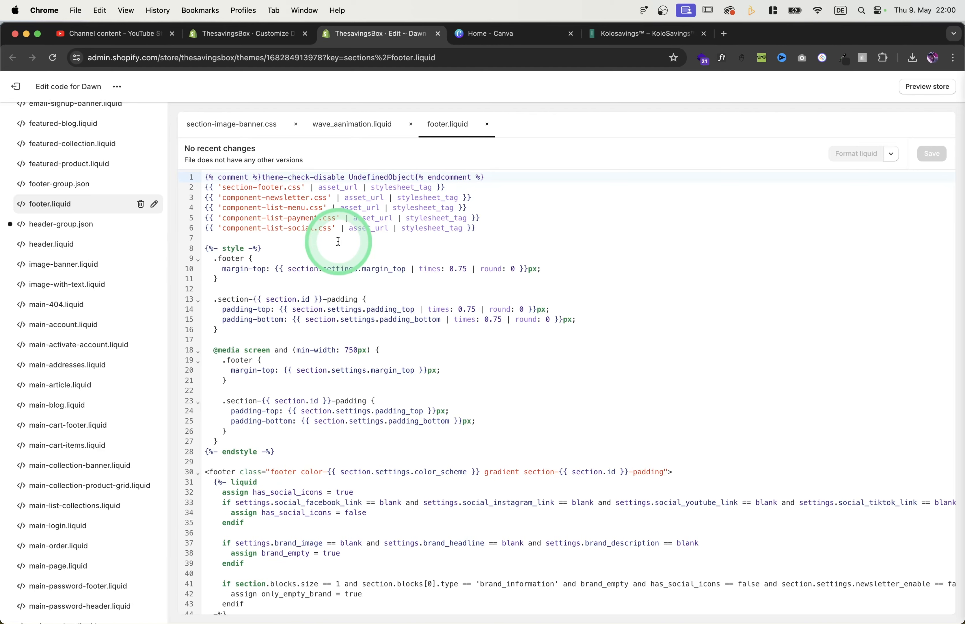
# Replace the entire code of footer.liquid with the copied custom footer code and save the file.
pyautogui.press('super+a')
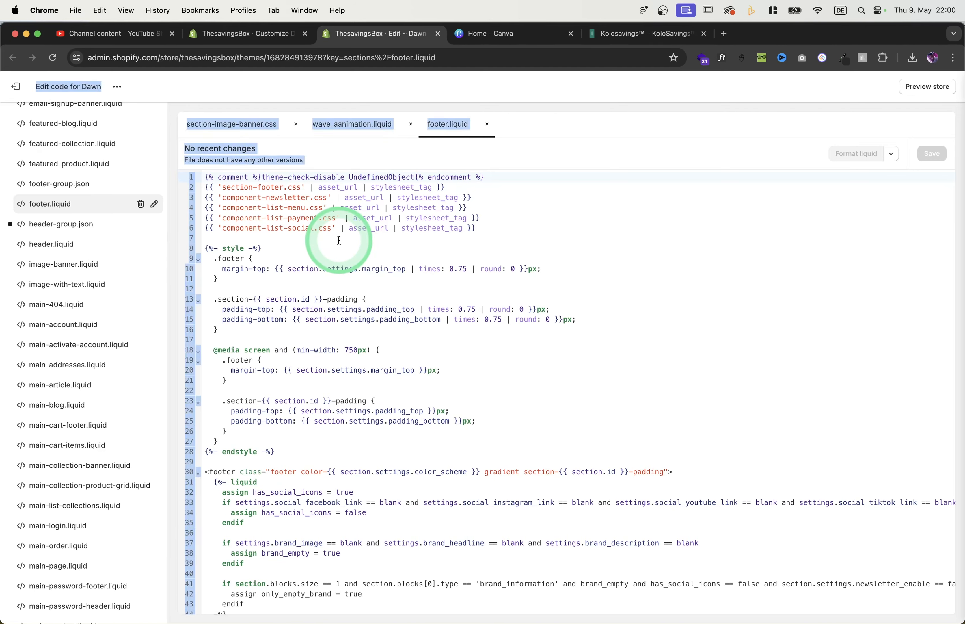
pyautogui.click(340, 231)
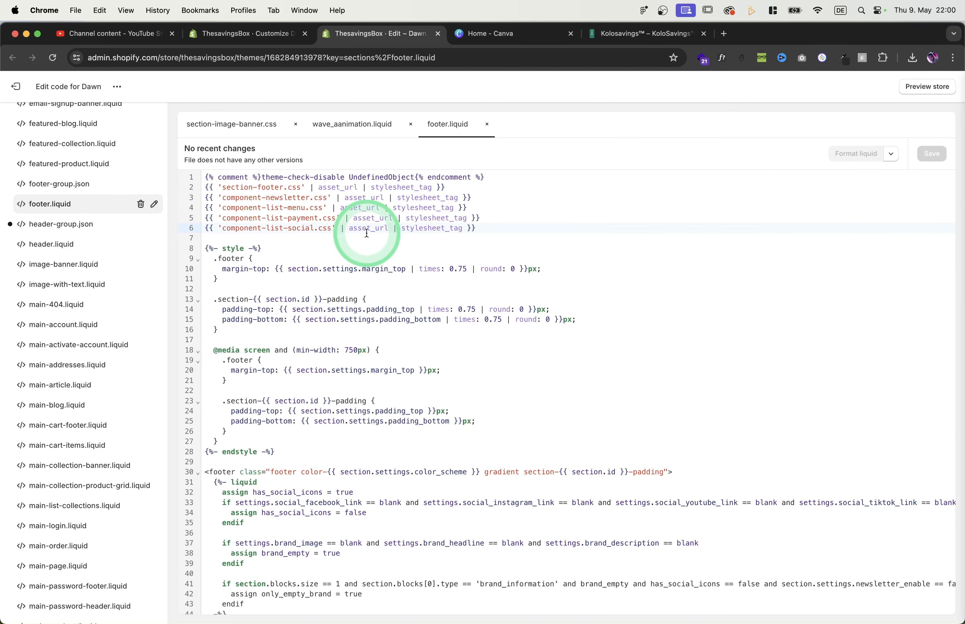
pyautogui.press('super+a')
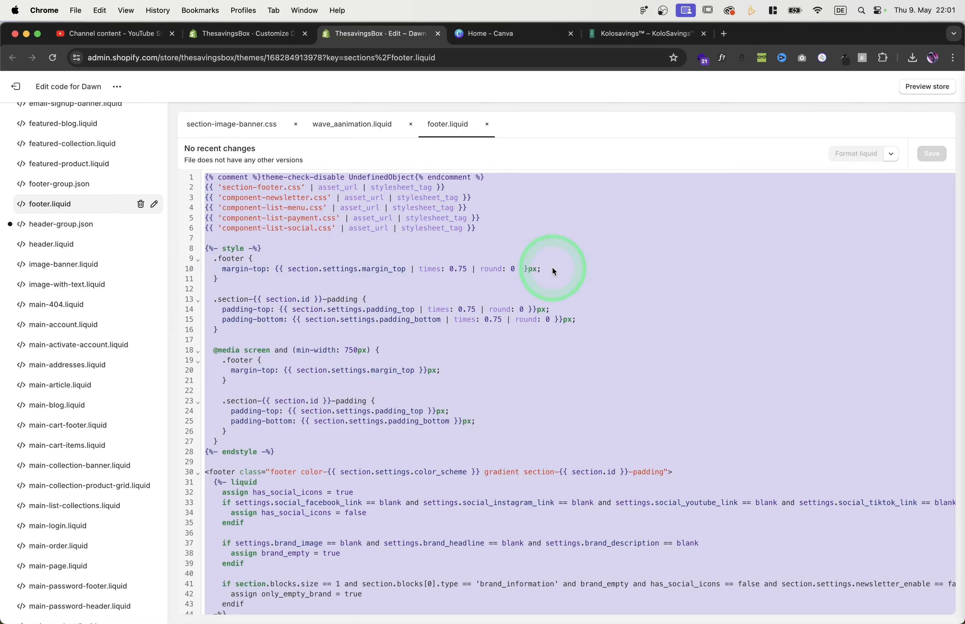
pyautogui.press('BackSpace')
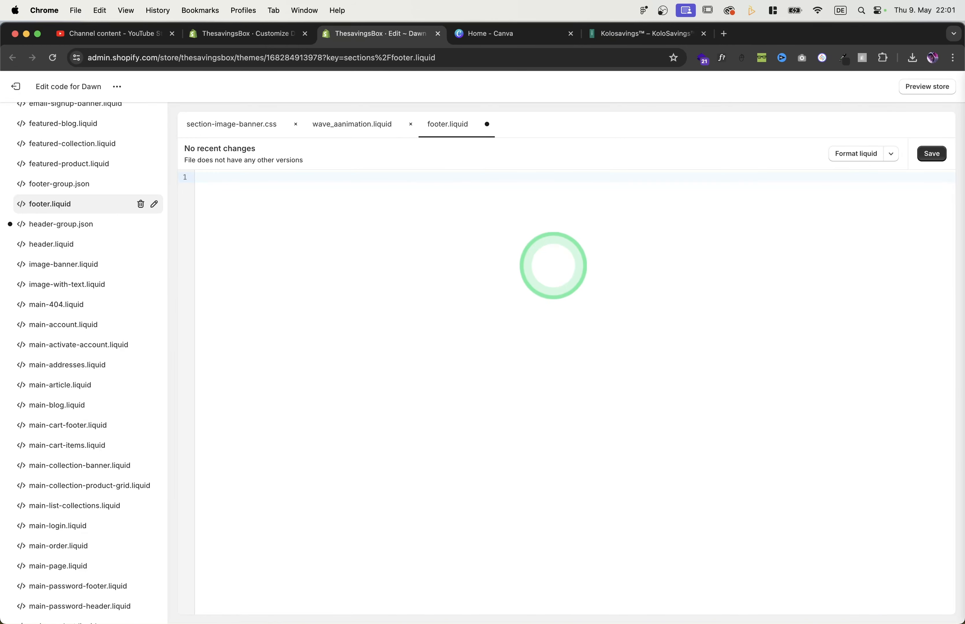
pyautogui.press('super+v')
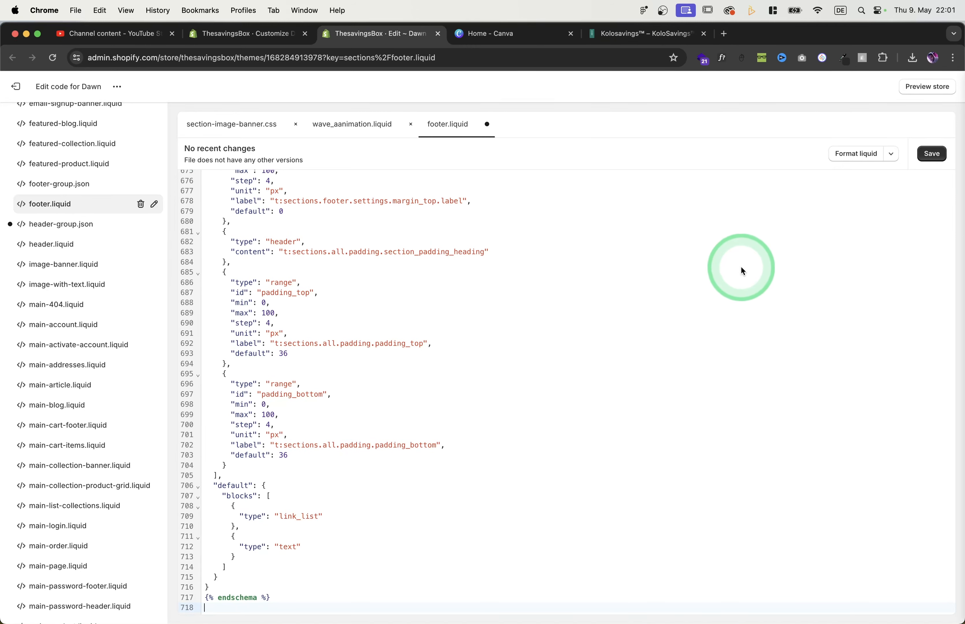
pyautogui.click(932, 154)
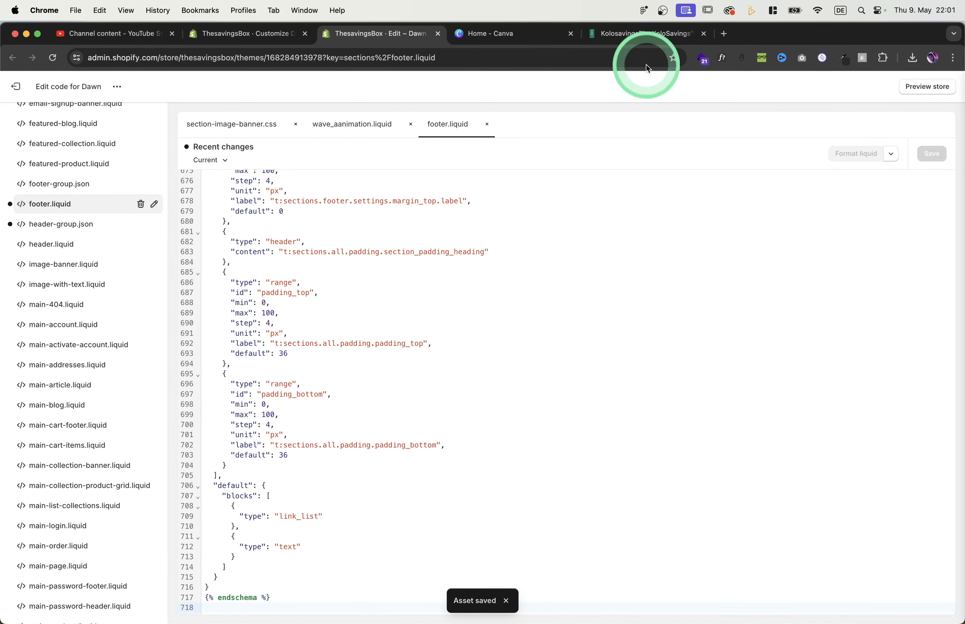
# Save the pending changes in the theme customizer and set the Footer's color scheme to Scheme 6.
pyautogui.click(260, 37)
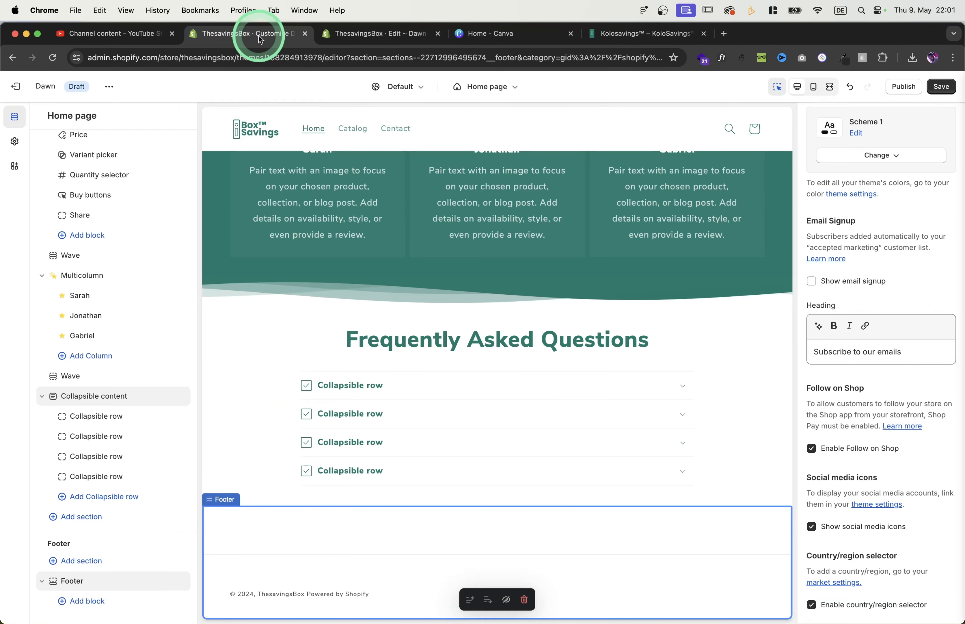
pyautogui.click(930, 90)
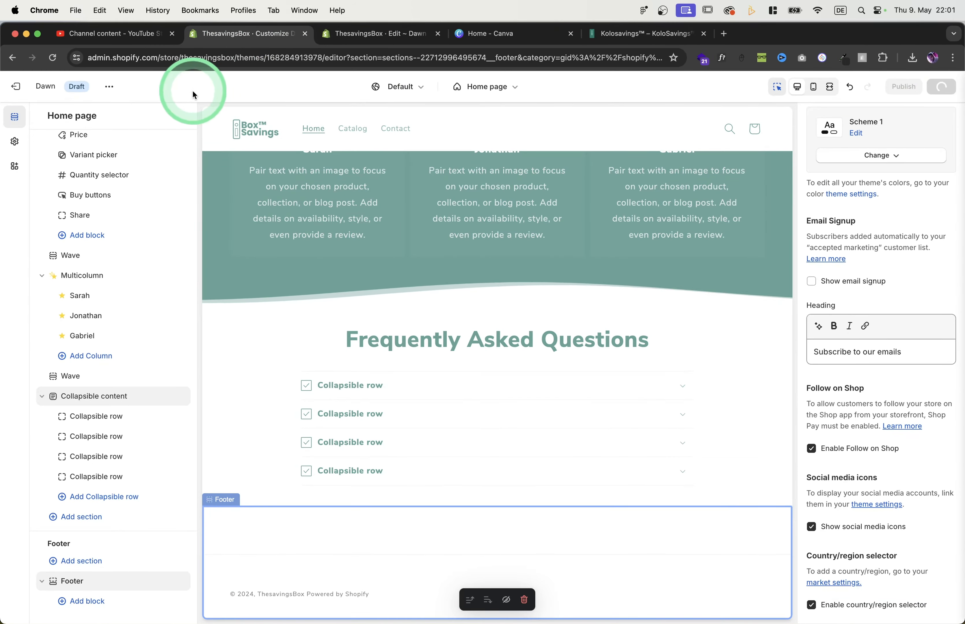
pyautogui.click(604, 525)
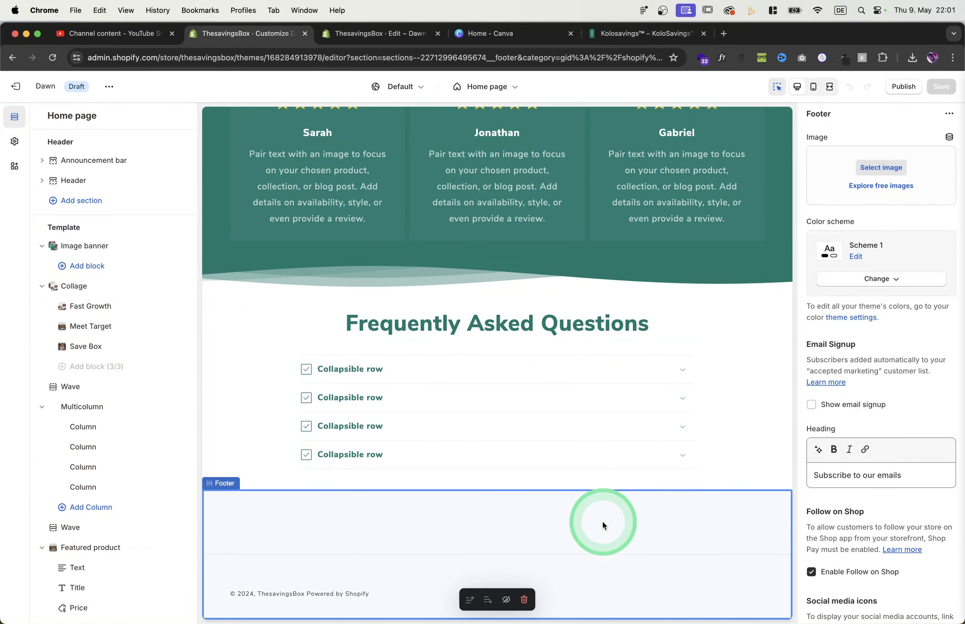
pyautogui.click(898, 286)
pyautogui.click(868, 450)
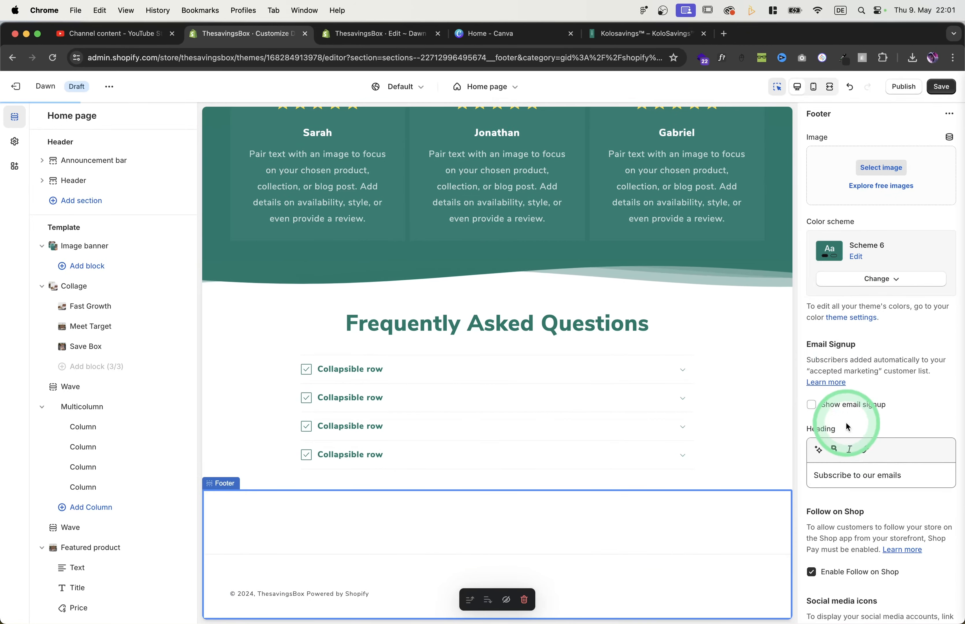
# Save the color scheme change and add a Text block to the Footer section.
pyautogui.click(941, 87)
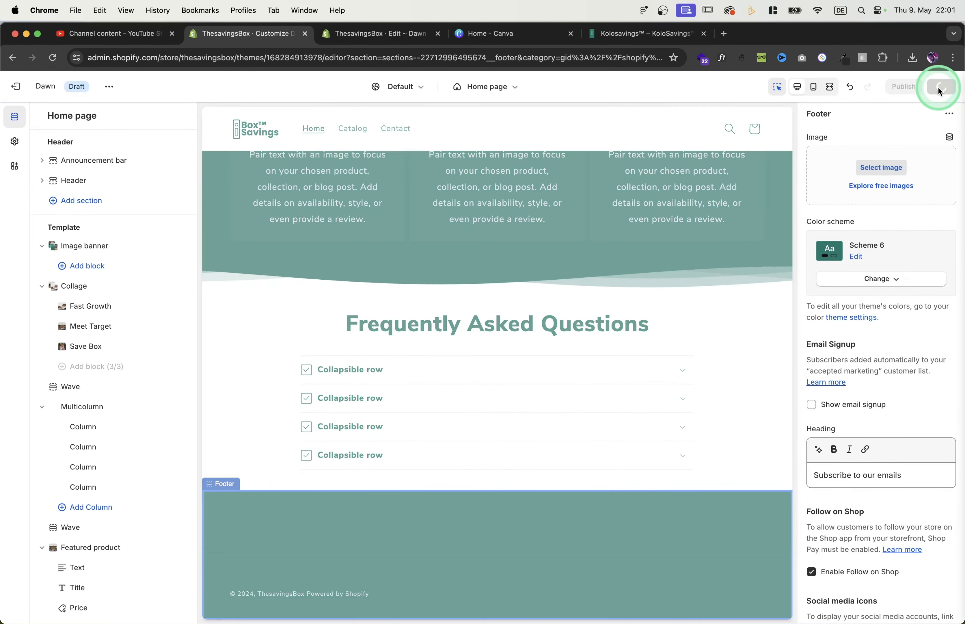
pyautogui.scroll(-10, 85, 580)
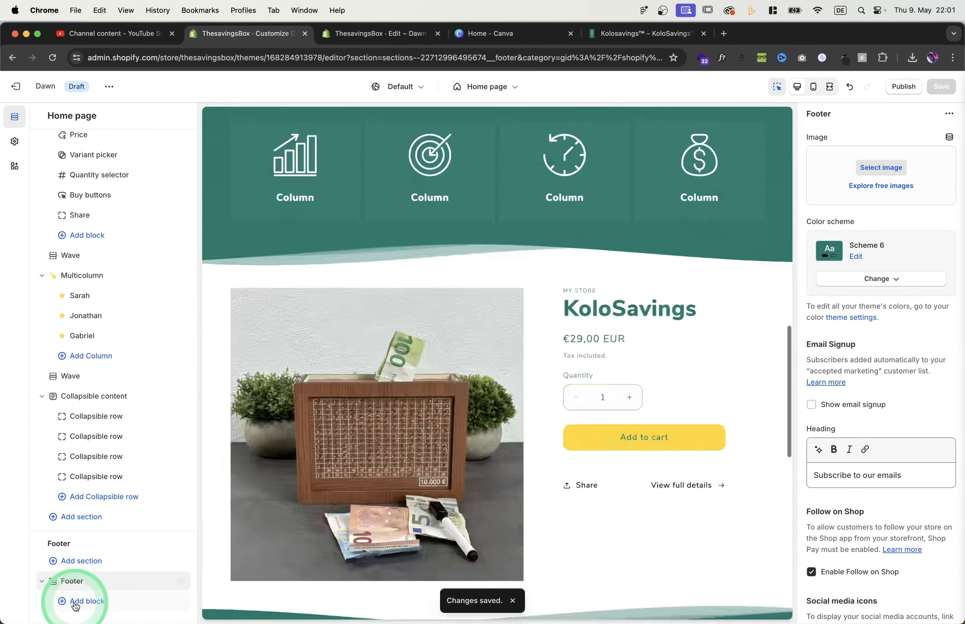
pyautogui.click(83, 600)
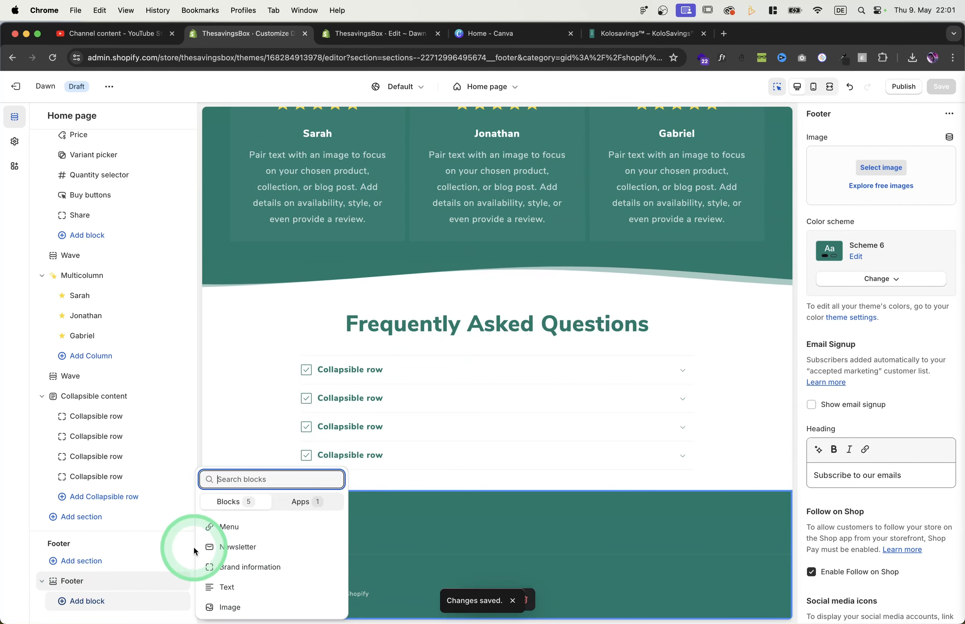
pyautogui.click(225, 587)
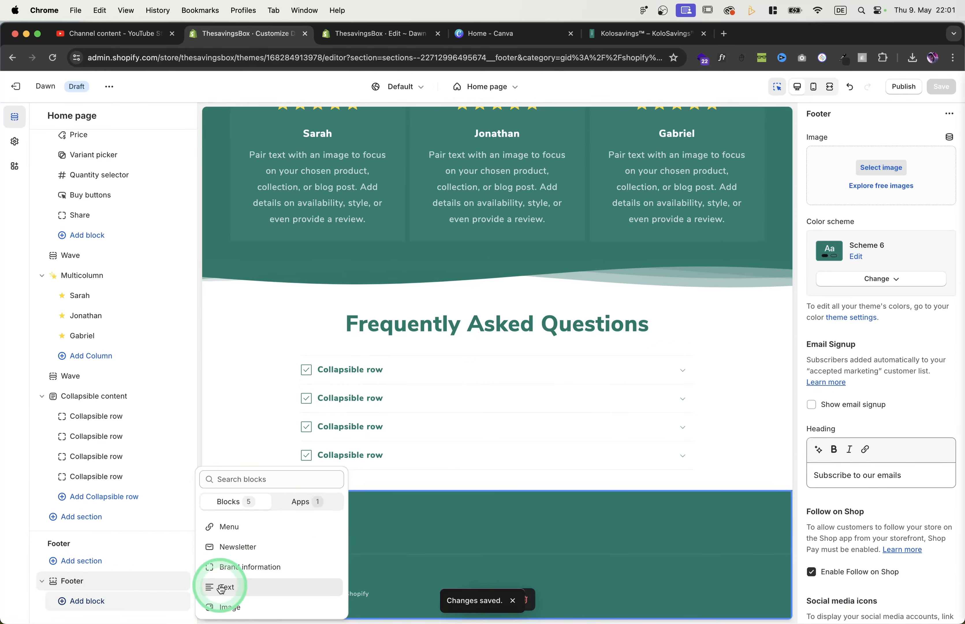
# Add two Menu blocks to the Footer section below the Text block.
pyautogui.click(83, 620)
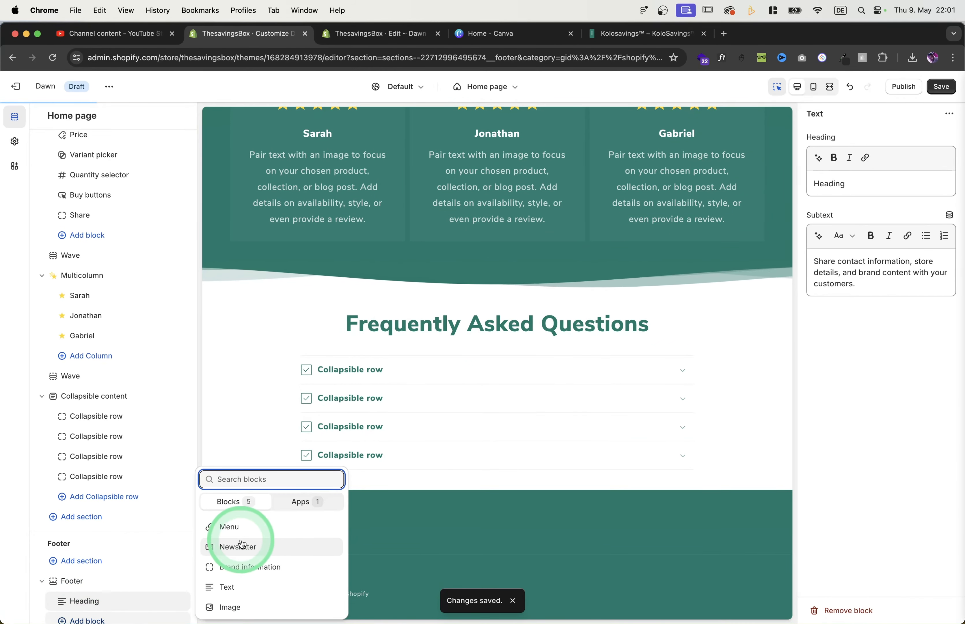
pyautogui.click(237, 530)
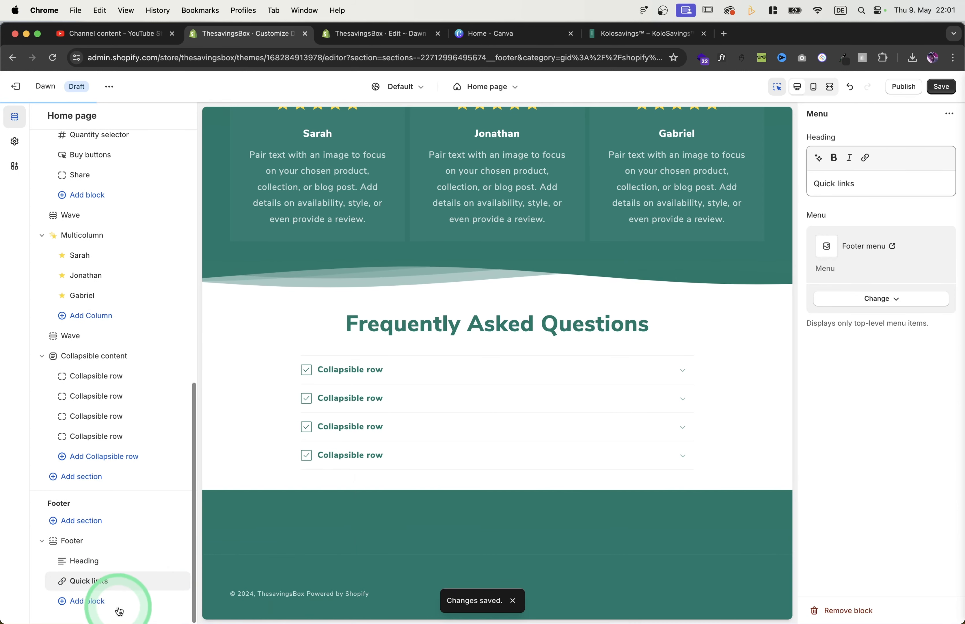
pyautogui.click(91, 601)
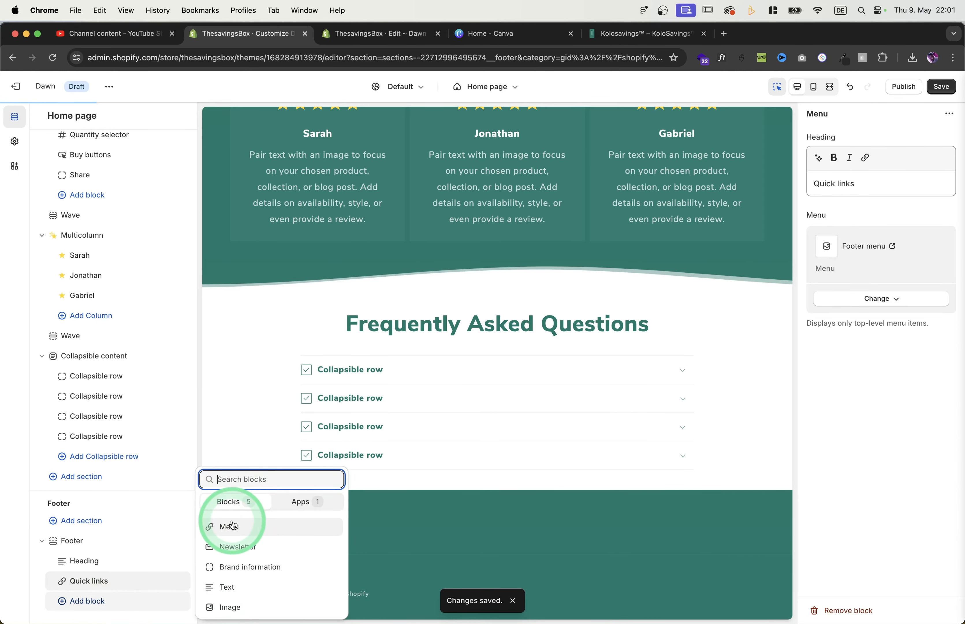
pyautogui.click(233, 525)
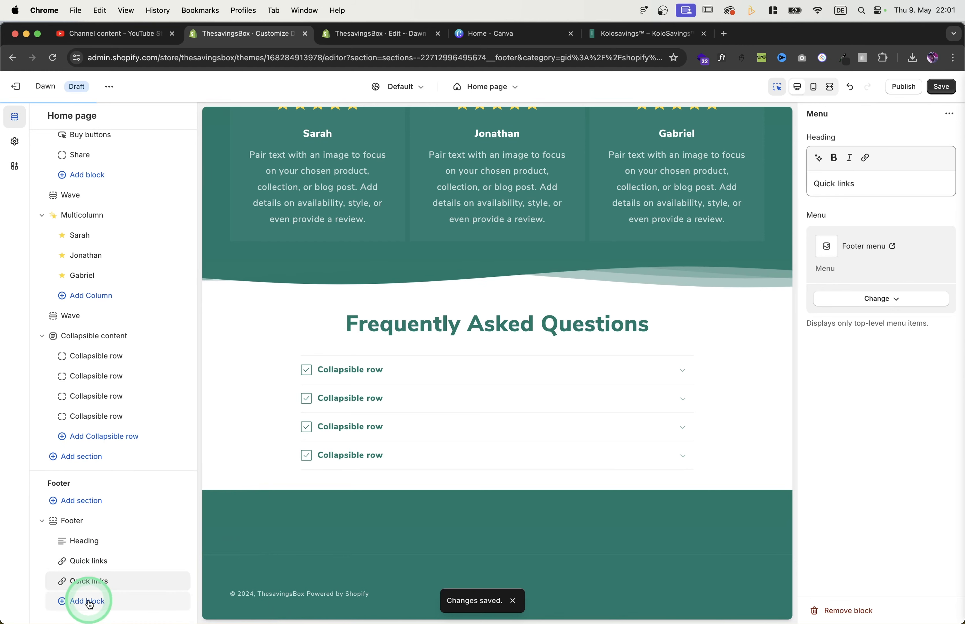
# Add a Newsletter block to the Footer section and save the theme changes.
pyautogui.click(90, 604)
pyautogui.click(287, 551)
pyautogui.click(942, 92)
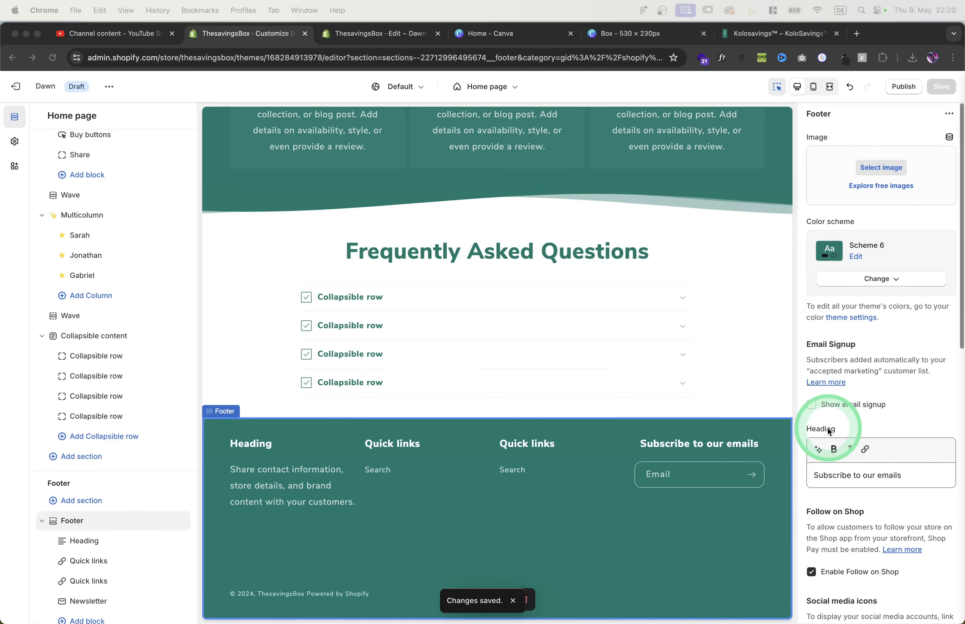
# Set the Footer's image to the logo file starting with Box_1_95ce6256 from the store library and save the changes.
pyautogui.click(885, 169)
pyautogui.click(654, 534)
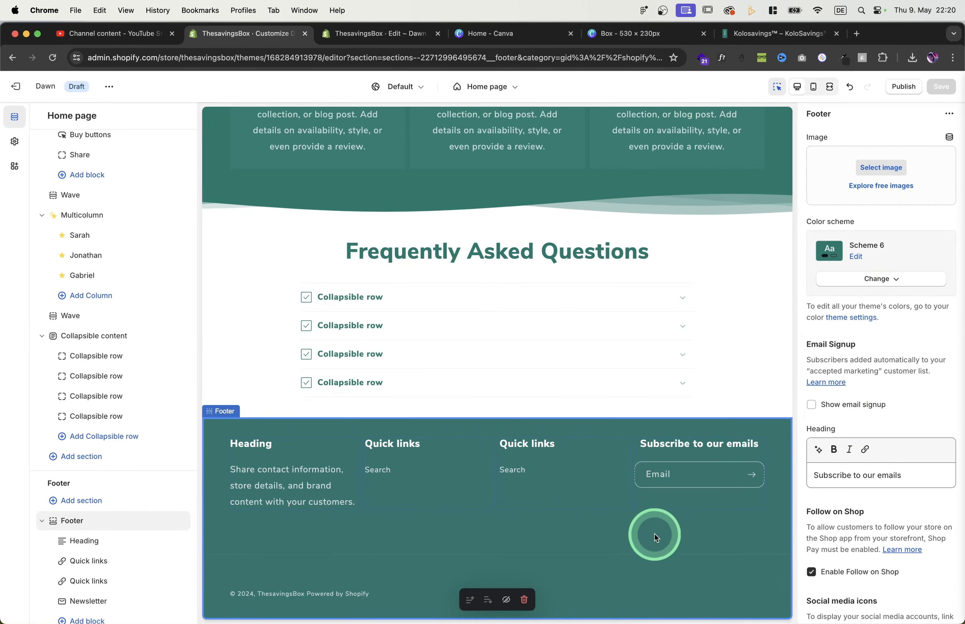
pyautogui.click(869, 177)
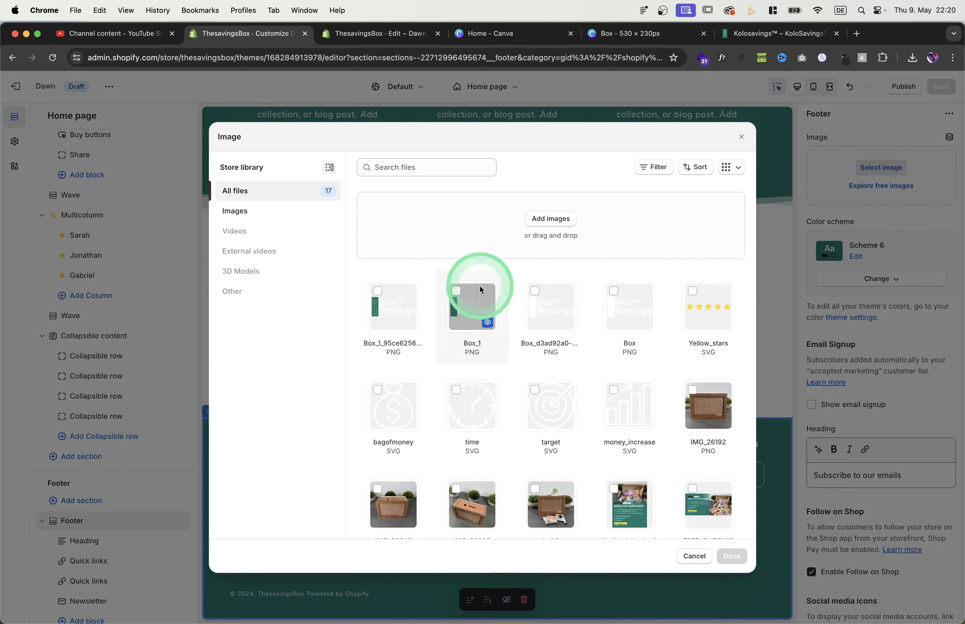
pyautogui.click(393, 293)
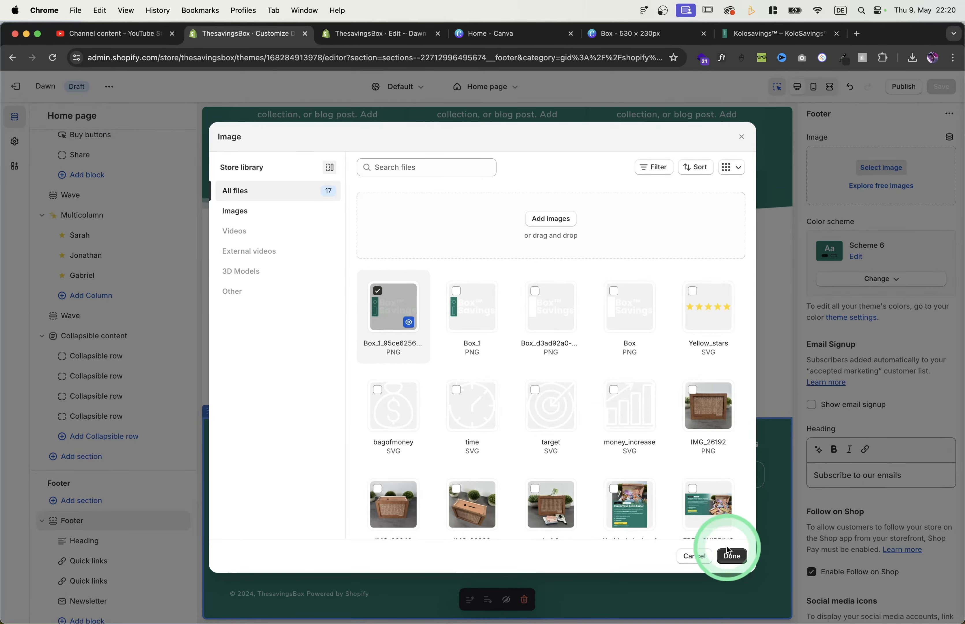
pyautogui.click(732, 558)
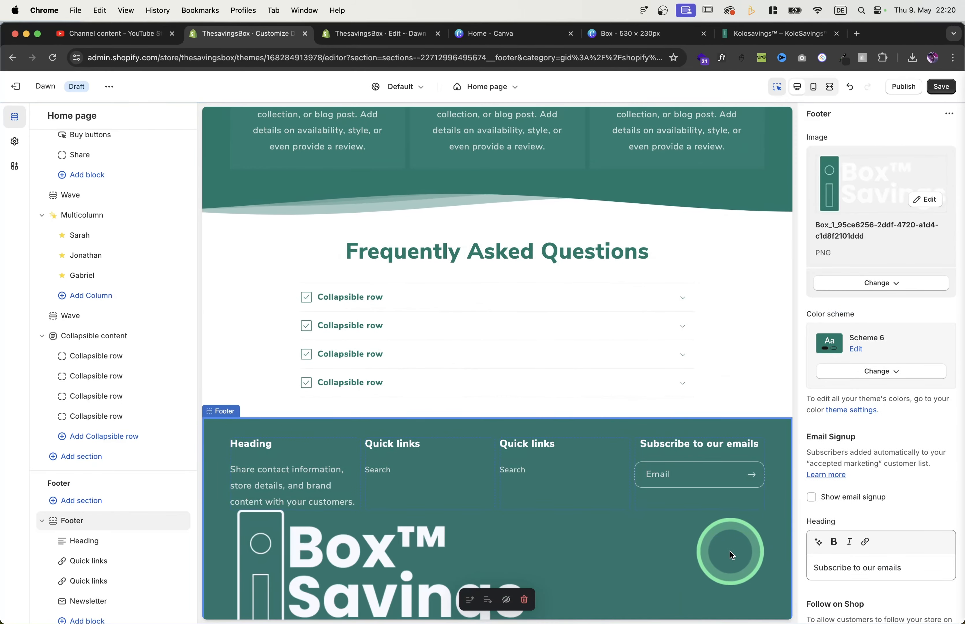
pyautogui.scroll(-3, 878, 122)
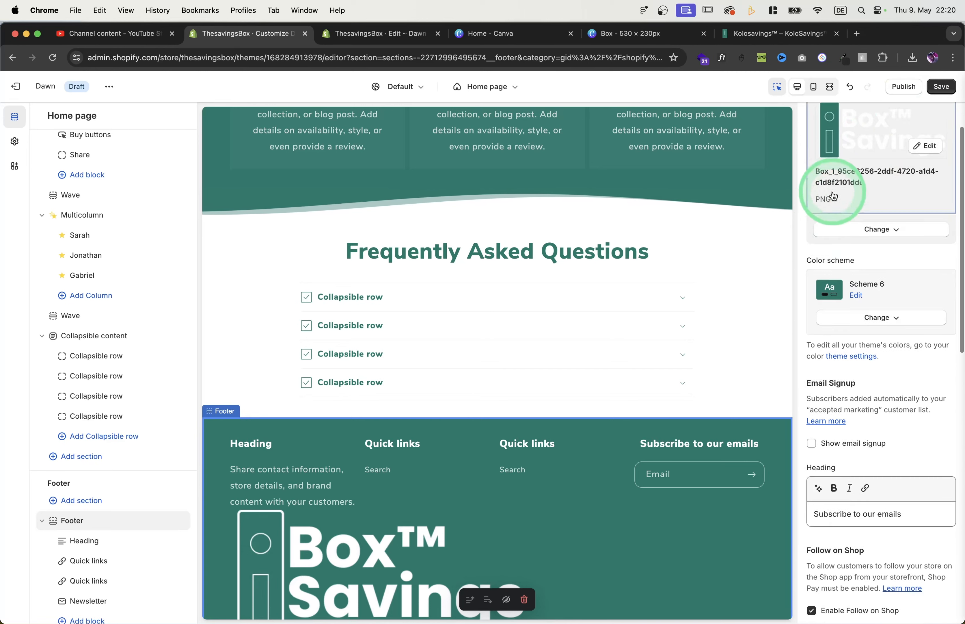
pyautogui.click(940, 87)
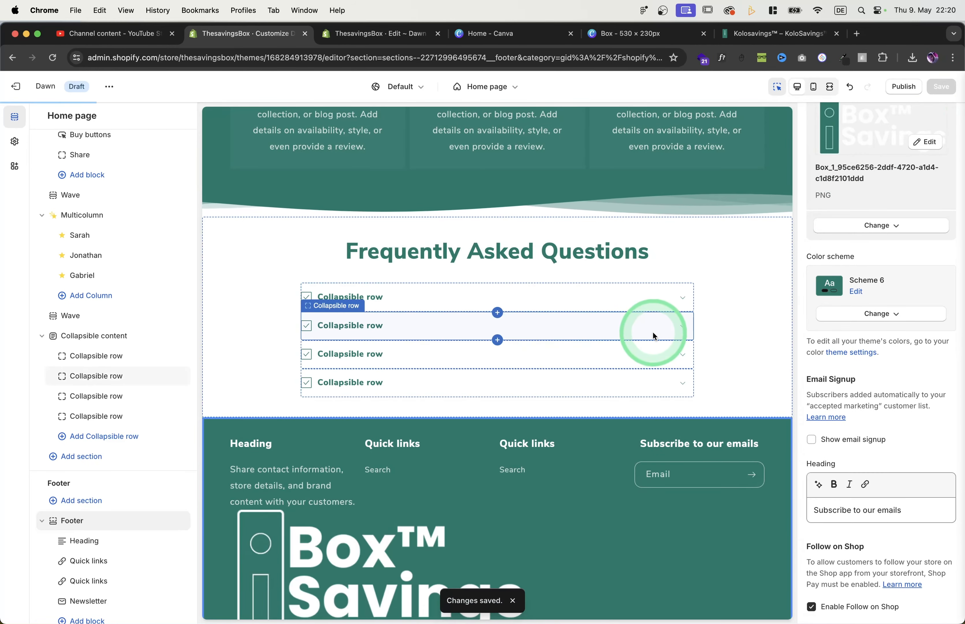
pyautogui.scroll(-3, 653, 332)
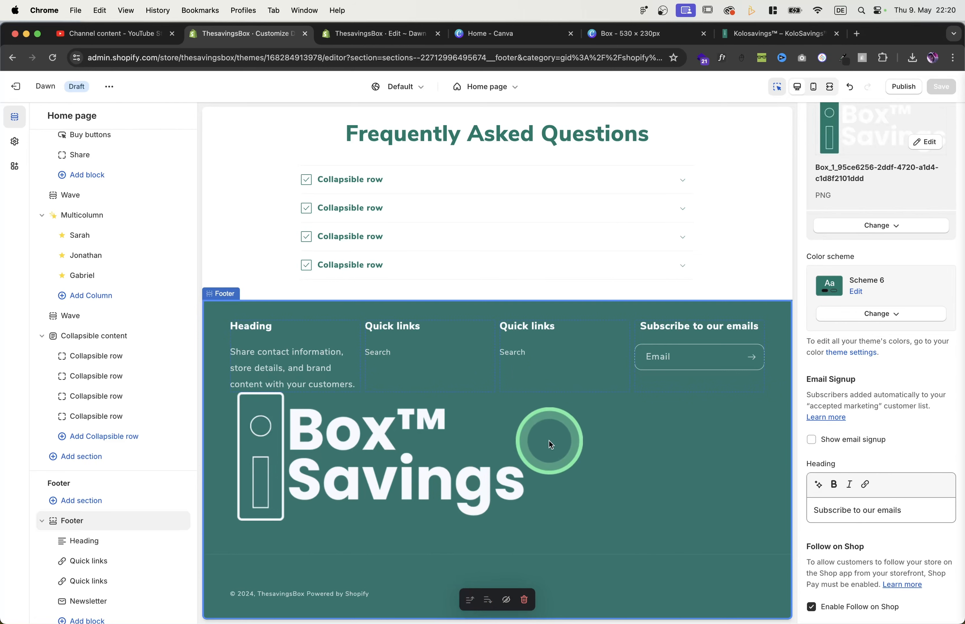
pyautogui.scroll(2, 557, 438)
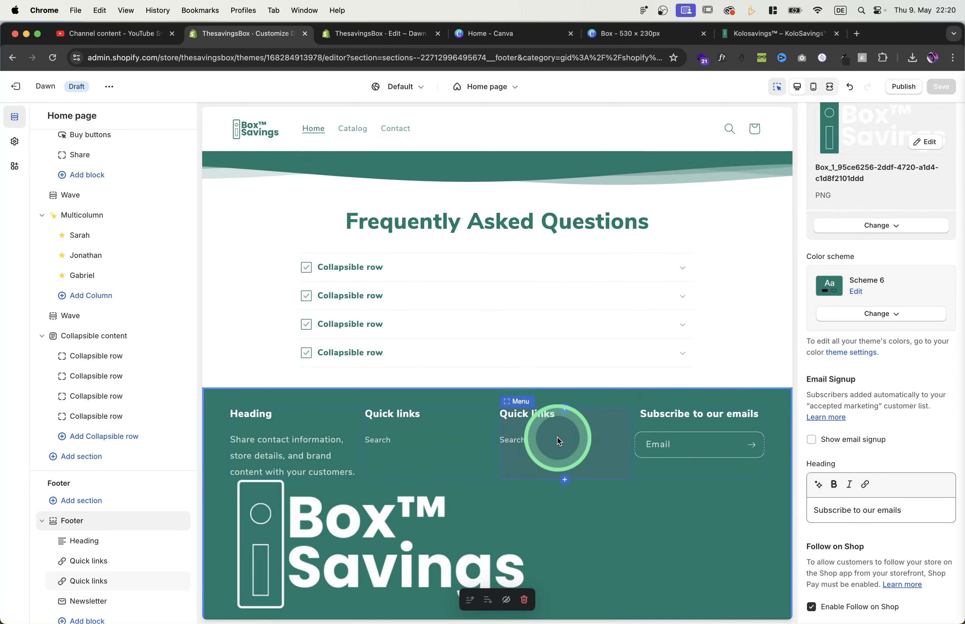
# Switch to the Dawn code editor and search theme.liquid for "base" to locate the base.css stylesheet line.
pyautogui.click(352, 38)
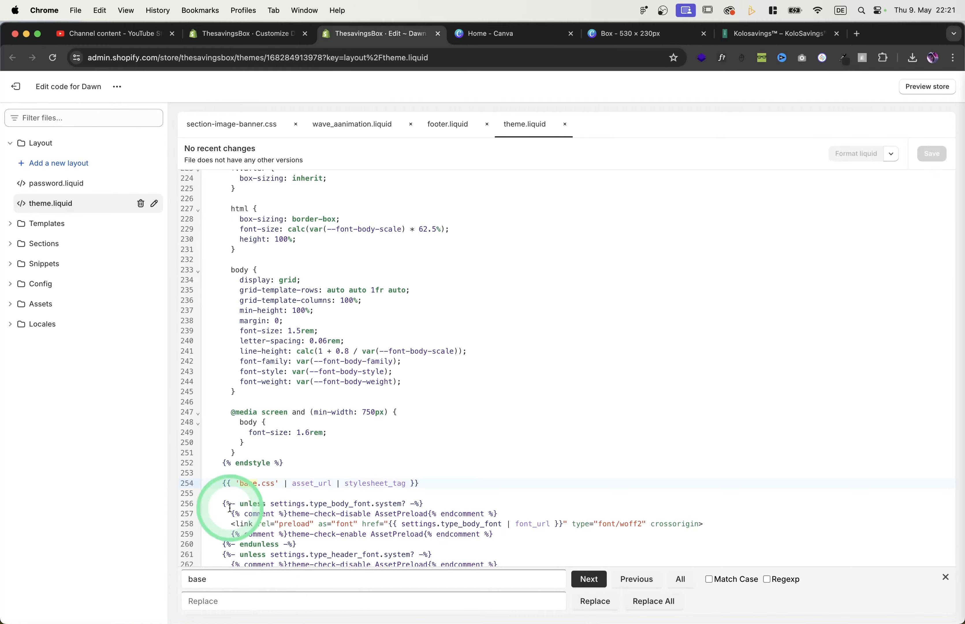
pyautogui.scroll(3, 332, 326)
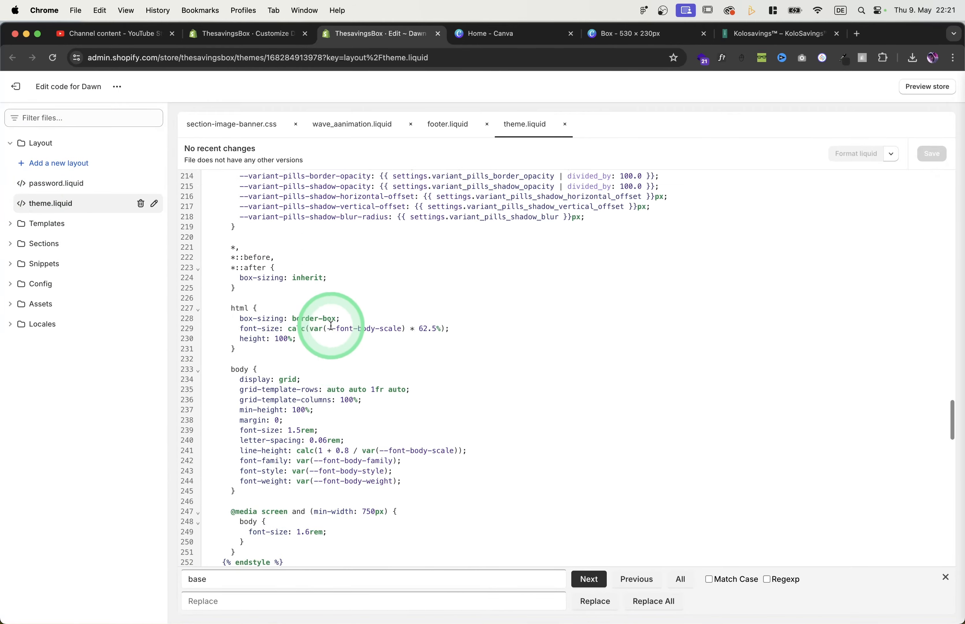
pyautogui.scroll(20, 332, 326)
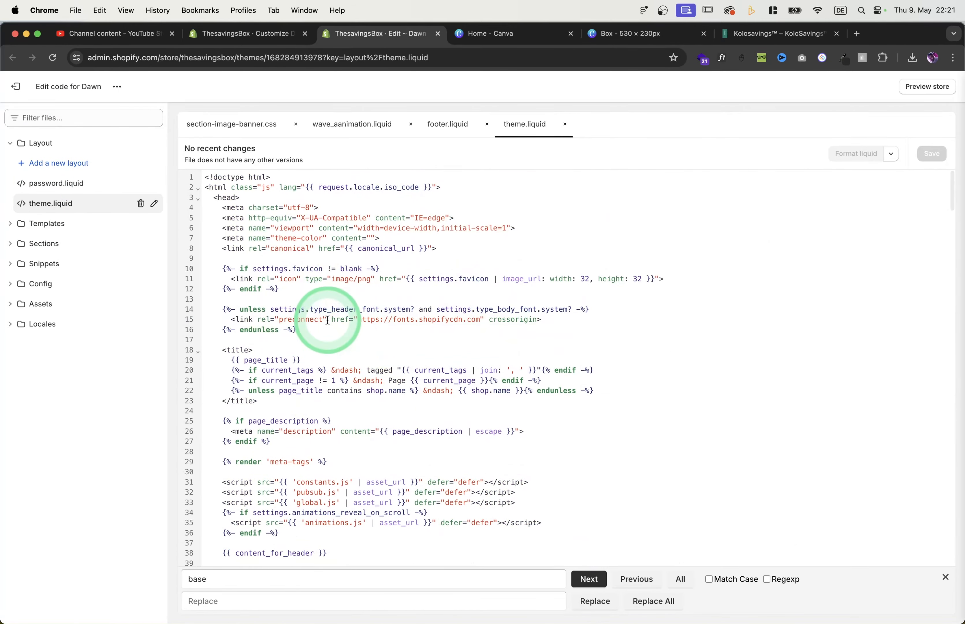
pyautogui.click(327, 321)
pyautogui.click(258, 572)
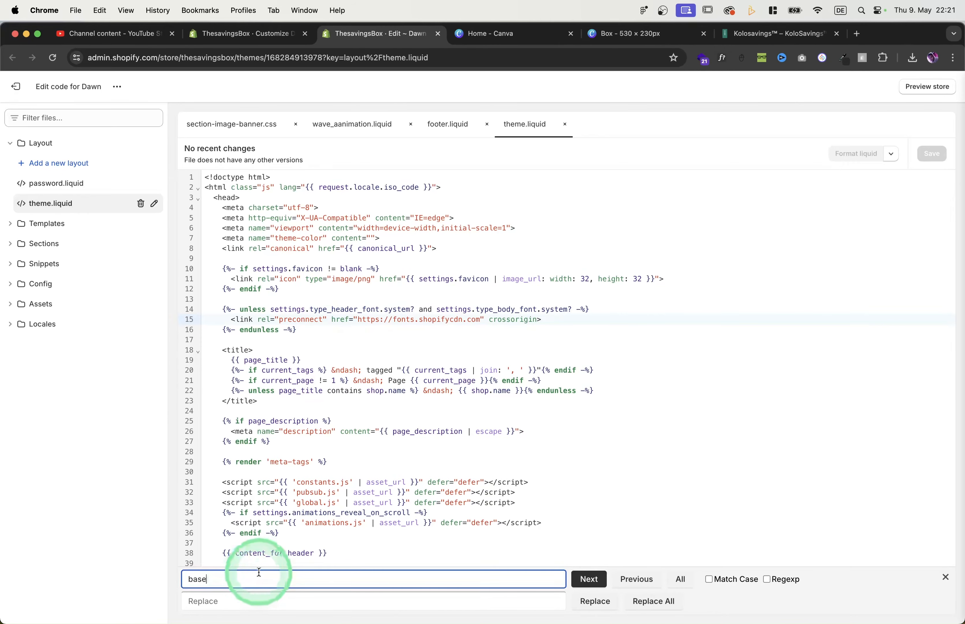
pyautogui.doubleClick(258, 571)
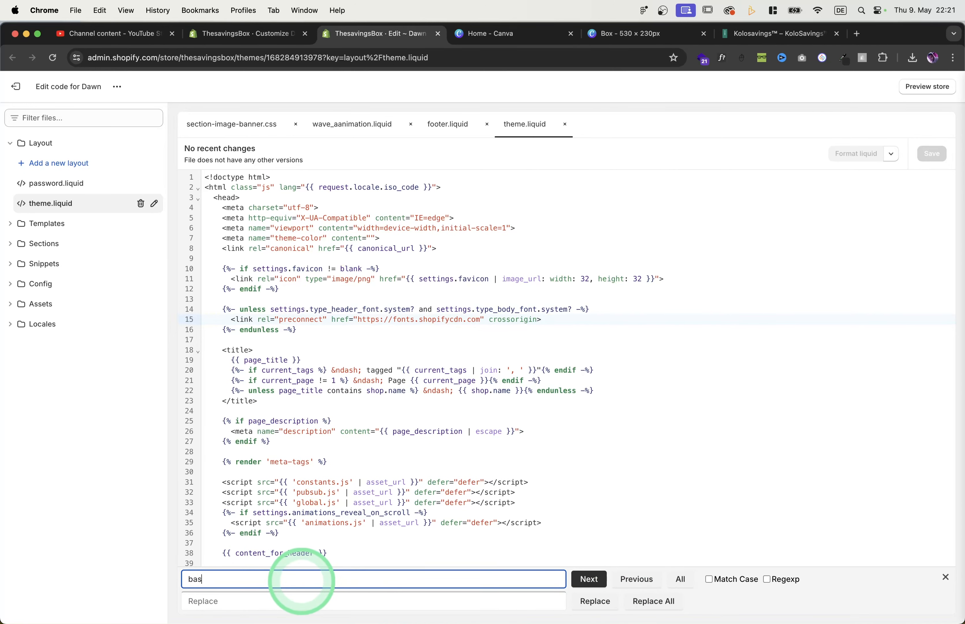
pyautogui.press('Return')
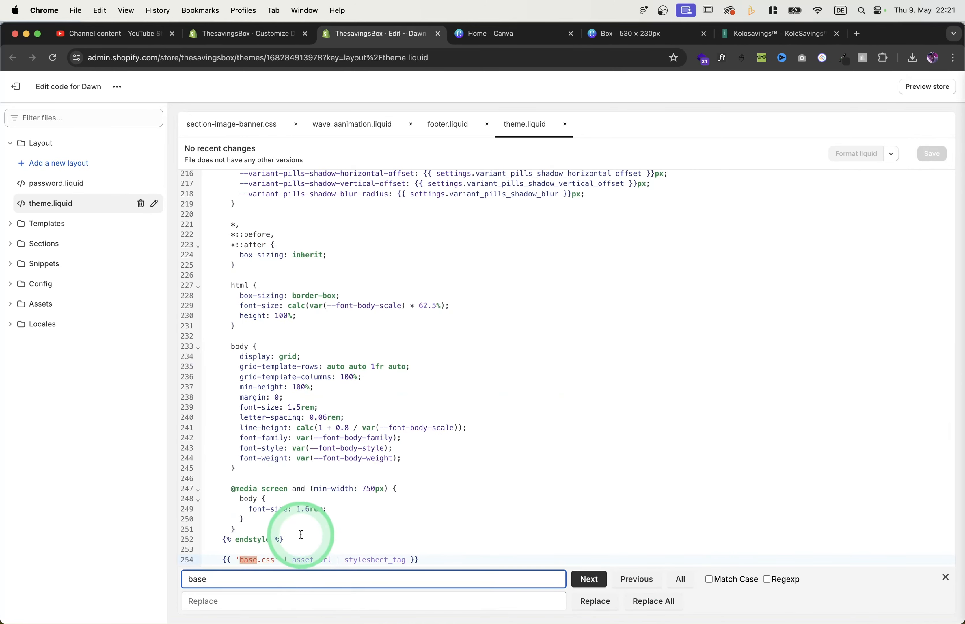
pyautogui.scroll(-3, 308, 528)
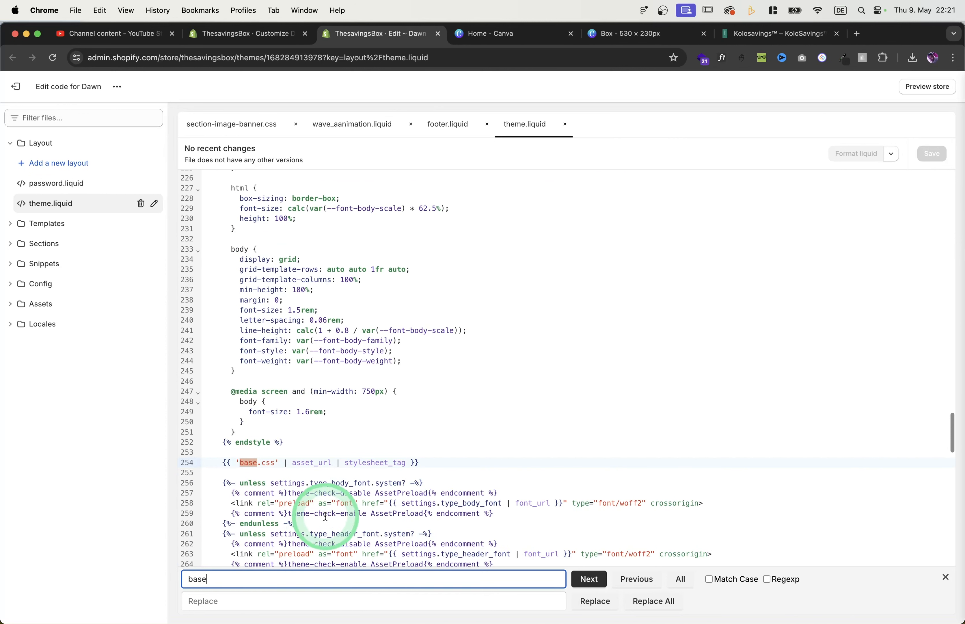
# Insert {{ 'custom.css' | asset_url | stylesheet_tag }} on a new line below the base.css line in theme.liquid and save the file.
pyautogui.click(428, 462)
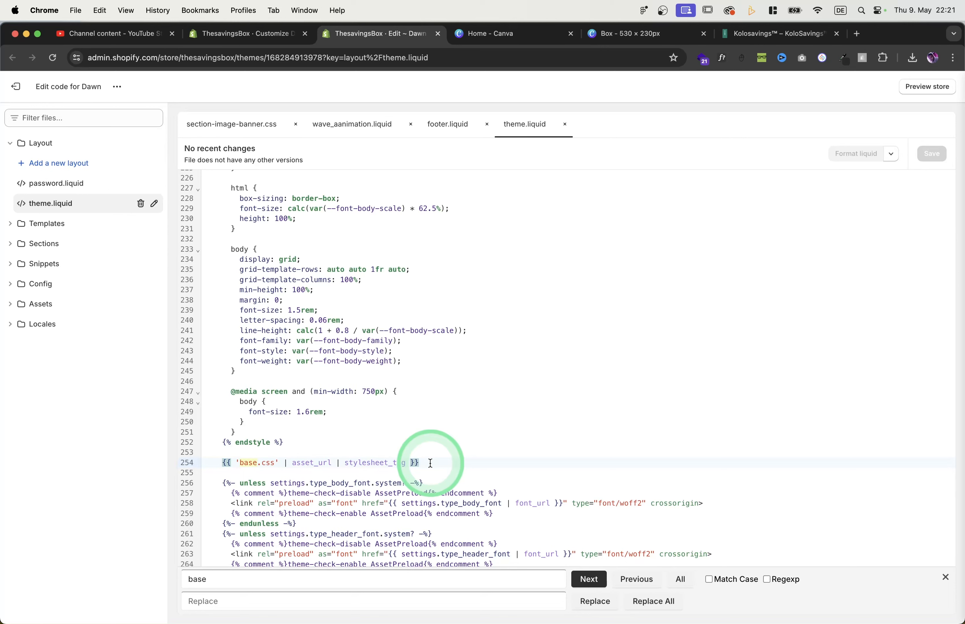
pyautogui.press('Return')
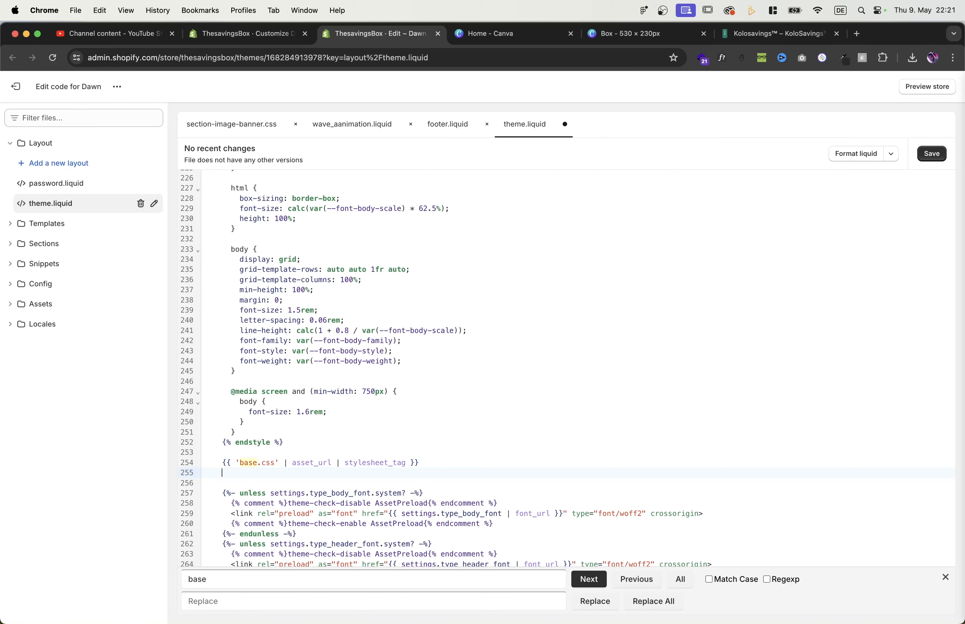
pyautogui.click(352, 471)
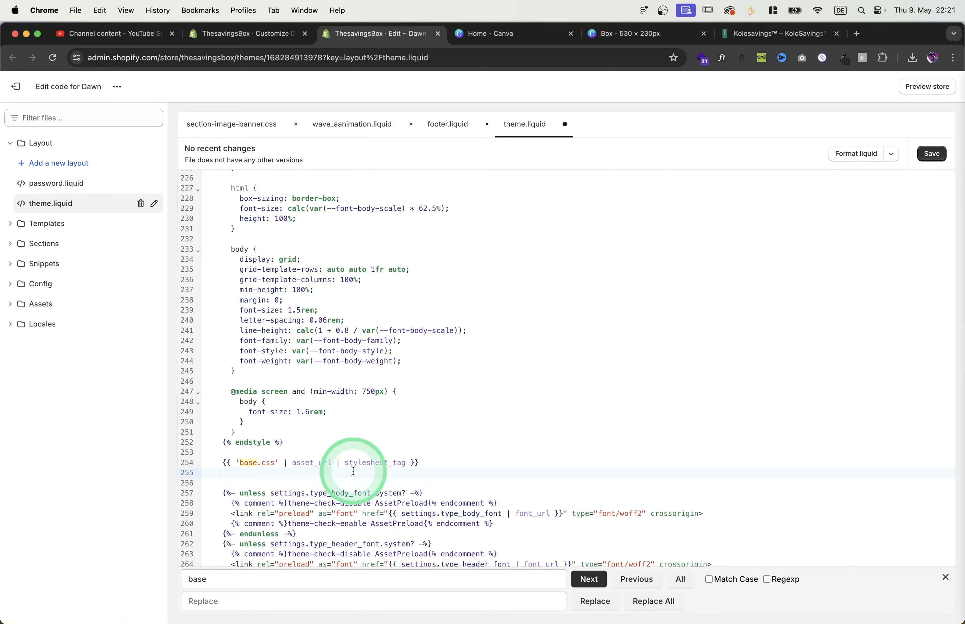
pyautogui.write("{{ 'custom.css' | asset_url | stylesheet_tag }}")
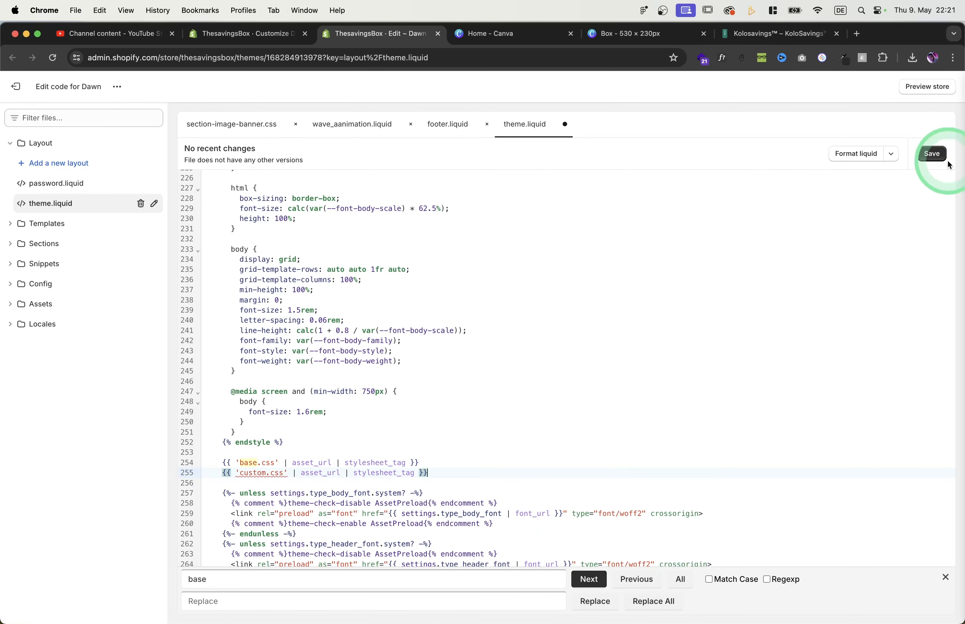
pyautogui.click(923, 164)
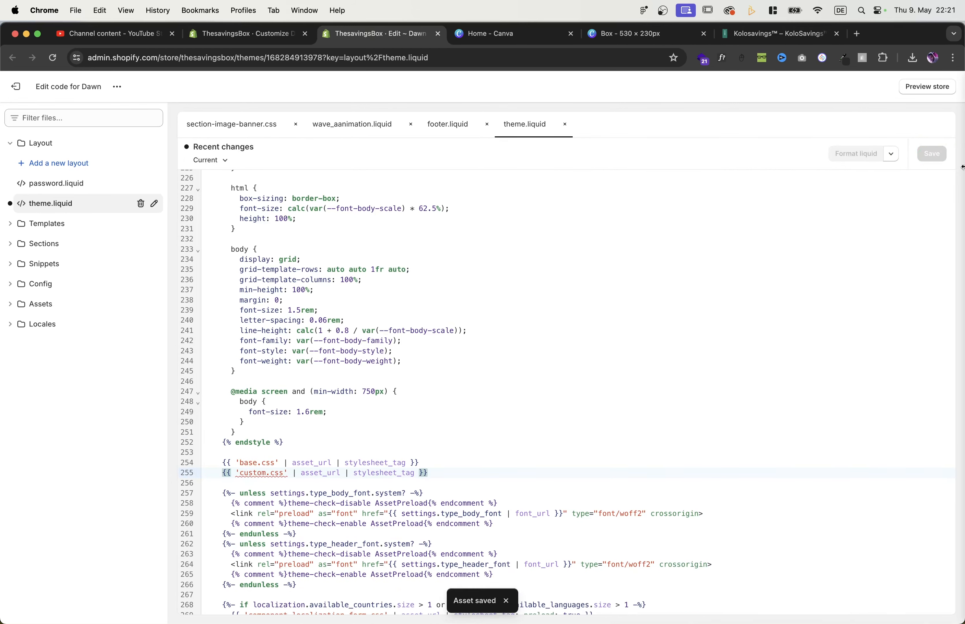
pyautogui.click(961, 164)
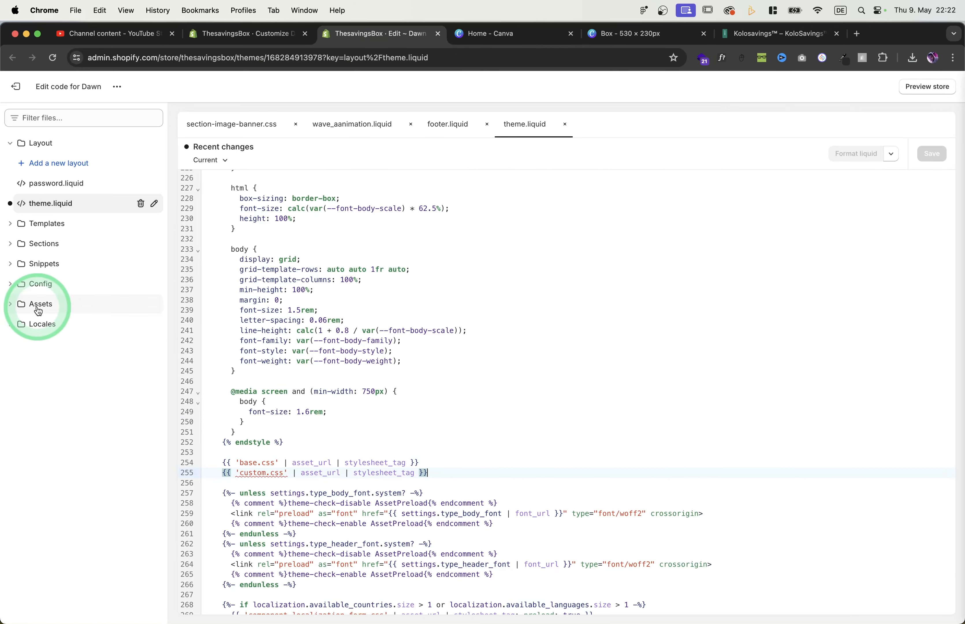
# Create a blank CSS asset named custom in the Assets folder.
pyautogui.click(68, 312)
pyautogui.click(69, 323)
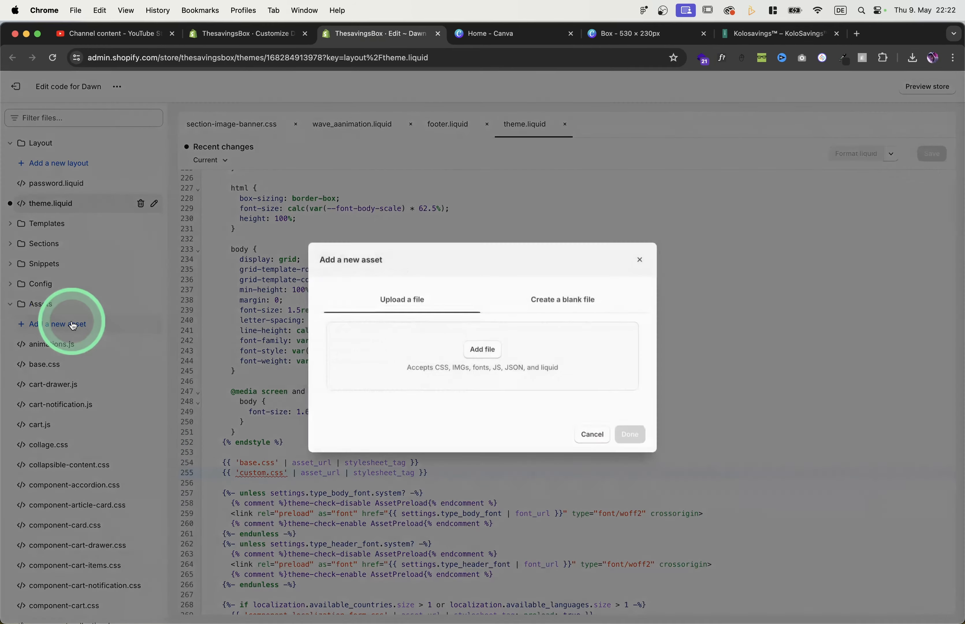
pyautogui.click(582, 307)
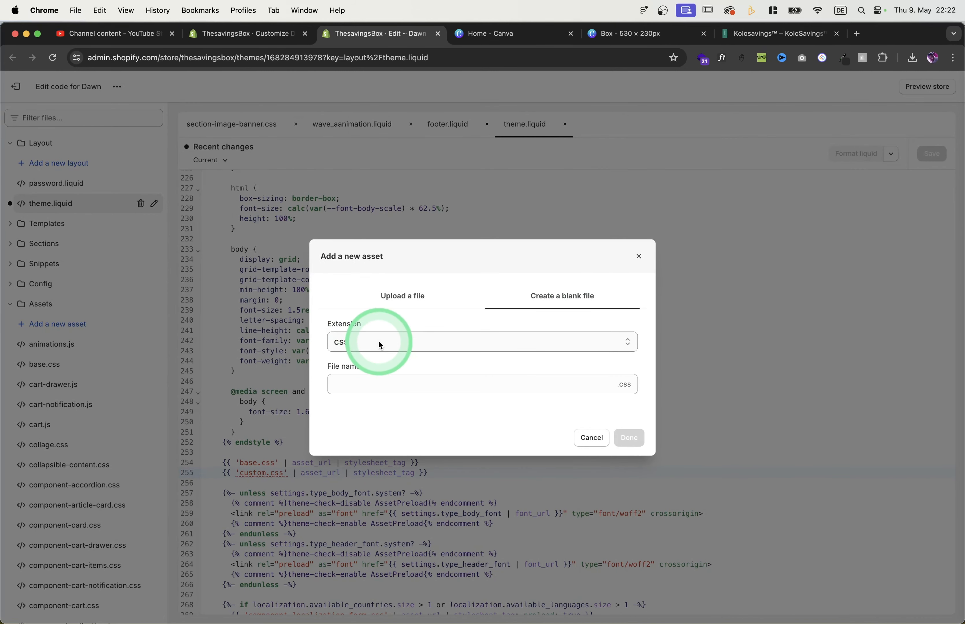
pyautogui.click(362, 382)
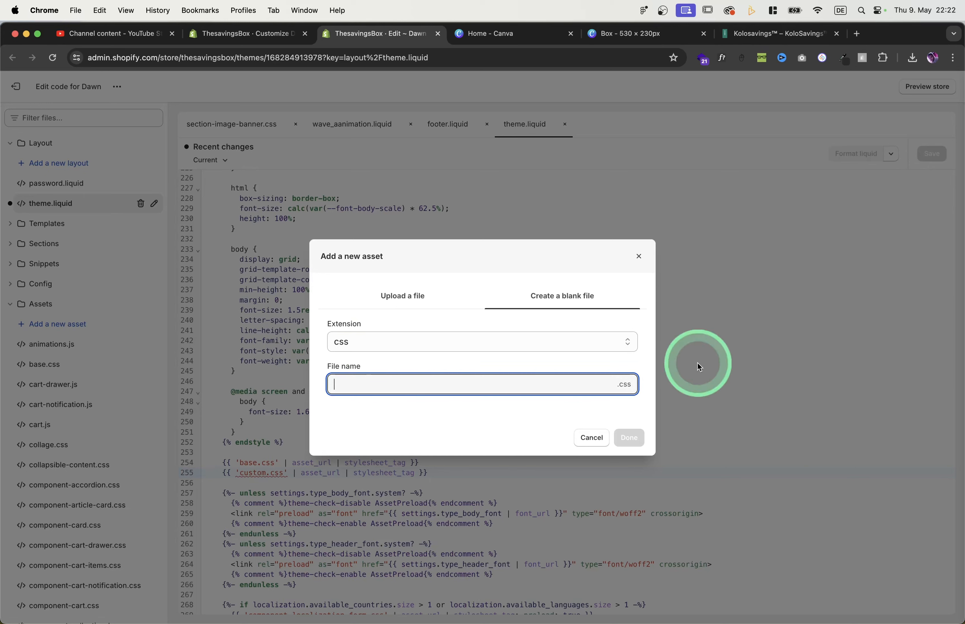
pyautogui.write('custom')
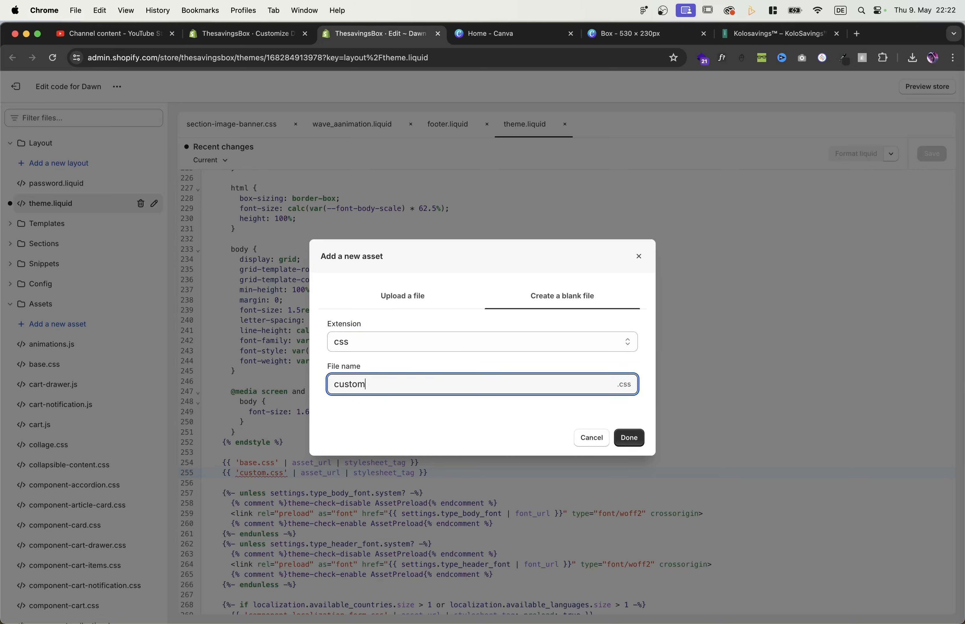
pyautogui.click(629, 438)
pyautogui.click(489, 199)
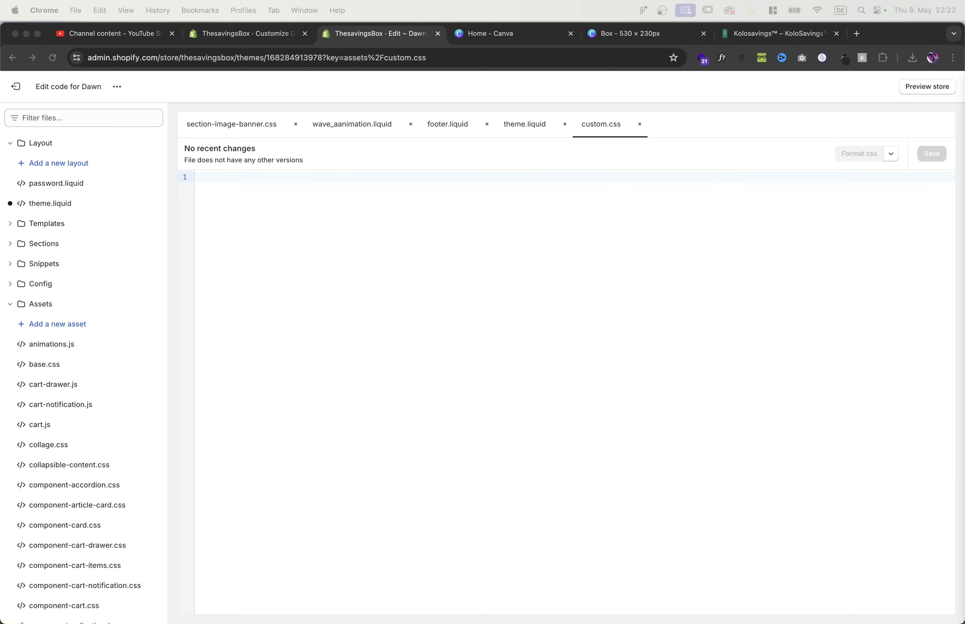
# Add the rule .footer-logo > img { width: 100%; } to custom.css and save the file.
pyautogui.click(325, 207)
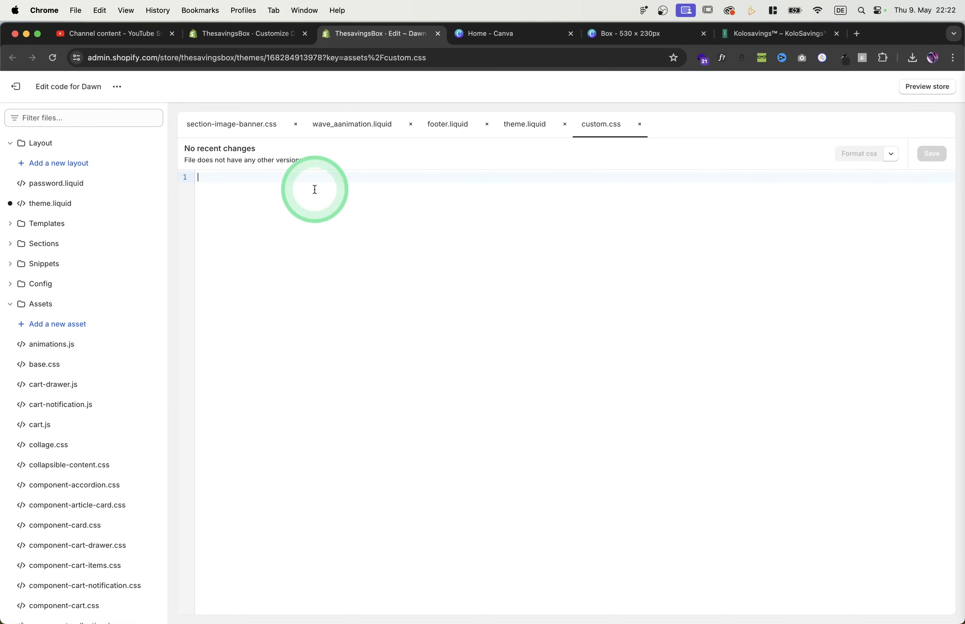
pyautogui.write('.footer-logo > img {     width: 100%; }')
pyautogui.click(932, 153)
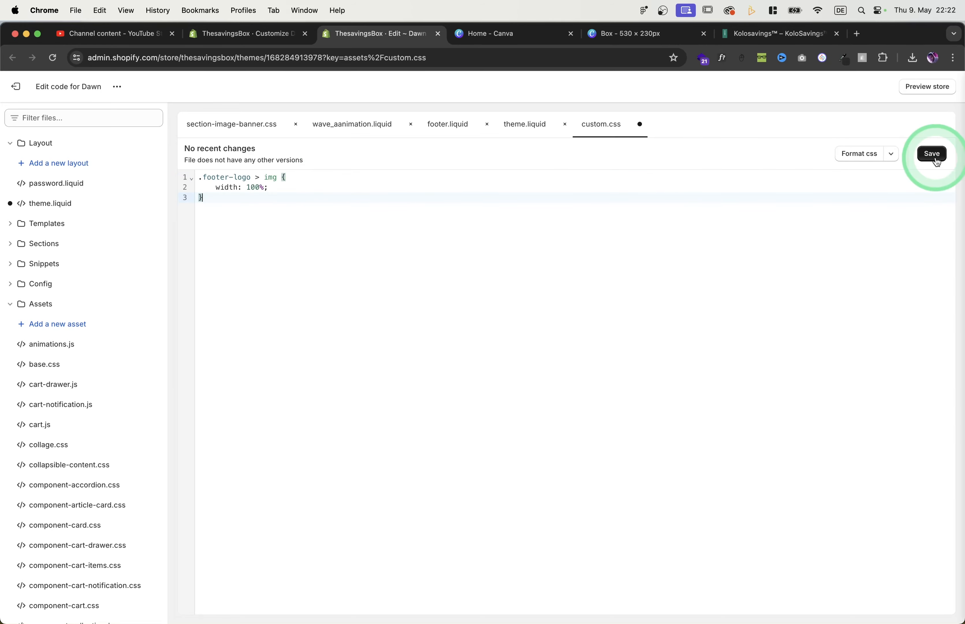
# Return to the theme customizer and reload it to check the footer logo's size.
pyautogui.click(265, 36)
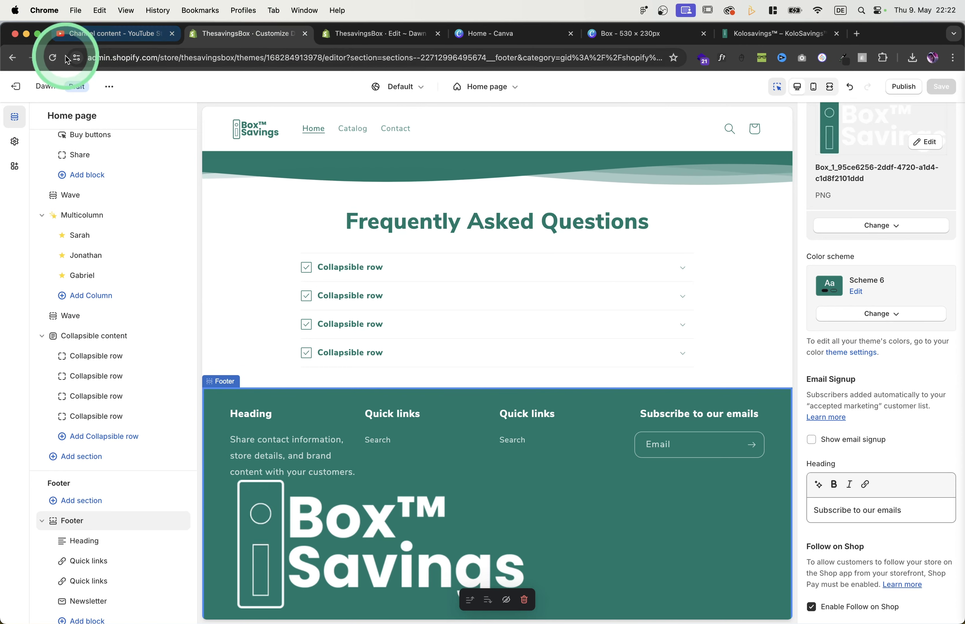
pyautogui.click(53, 60)
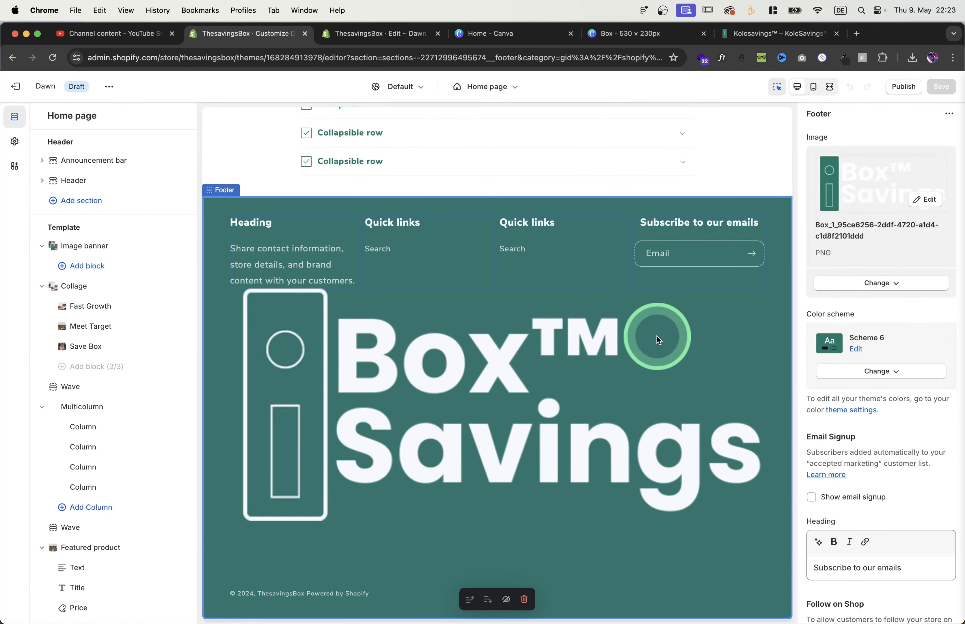
pyautogui.scroll(2, 510, 321)
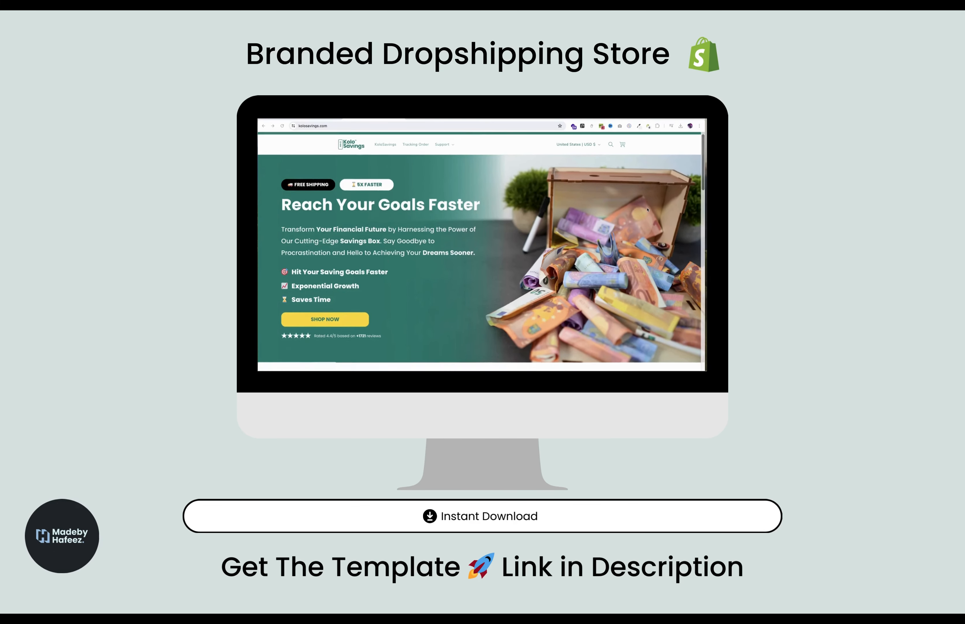